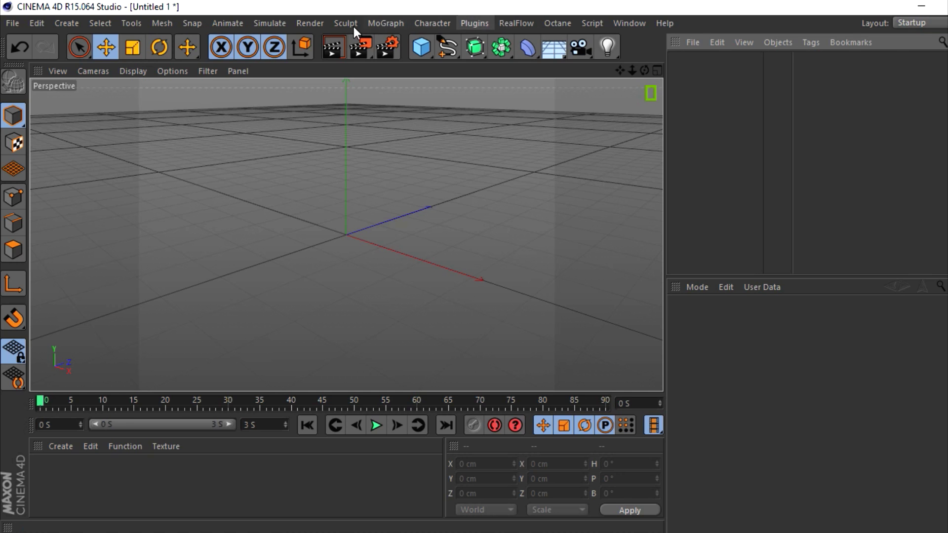
- Add a MoText object to the empty scene and view it from the front
left_click(432, 23)
mouse_move(420, 46)
mouse_move(377, 19)
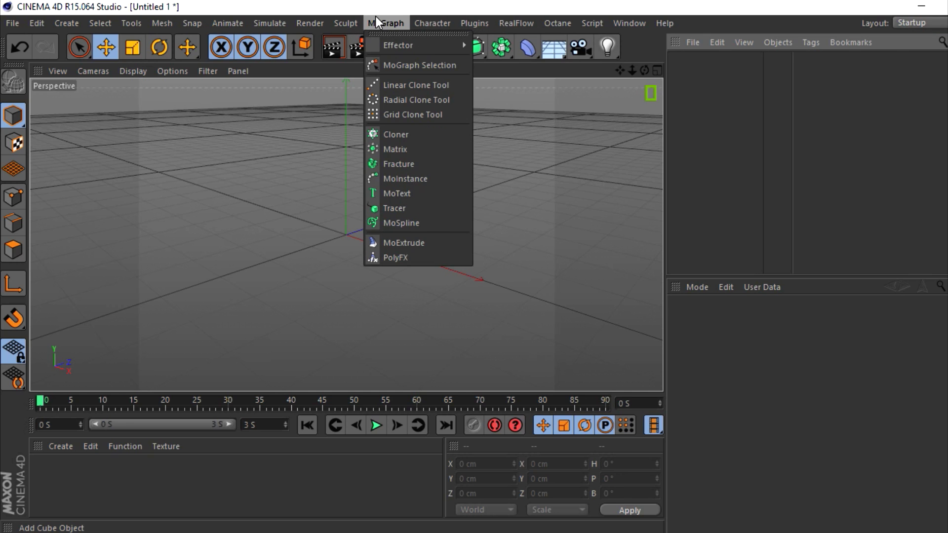
left_click(422, 219)
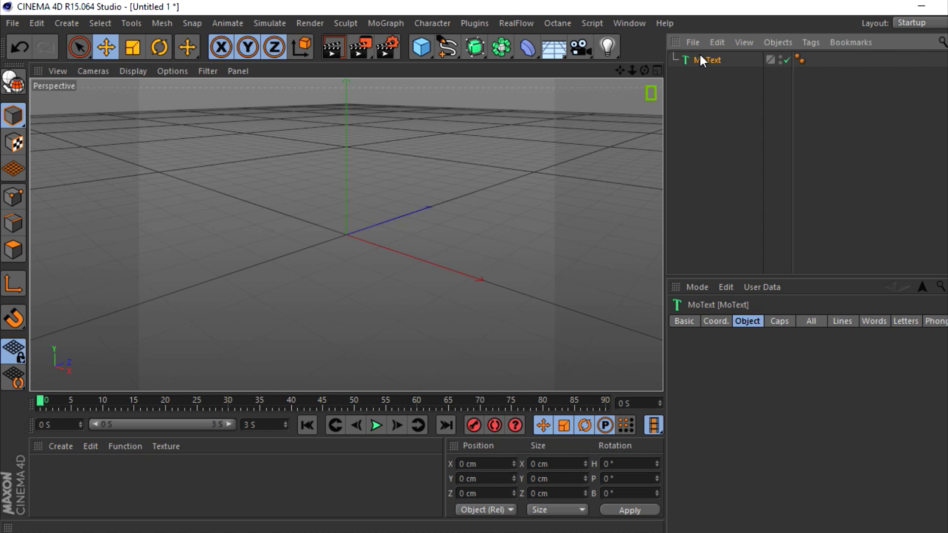
left_click_drag(644, 71, 375, 222)
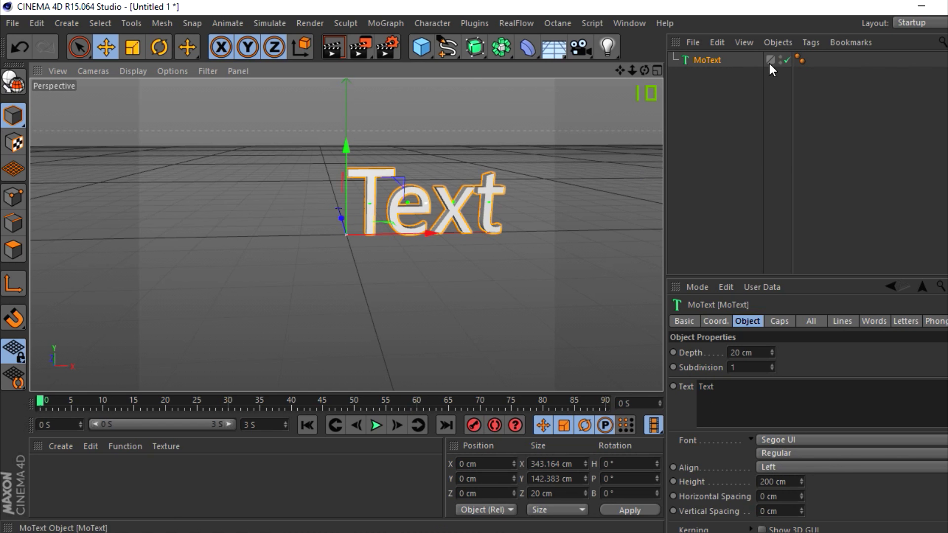
left_click(381, 25)
left_click(385, 23)
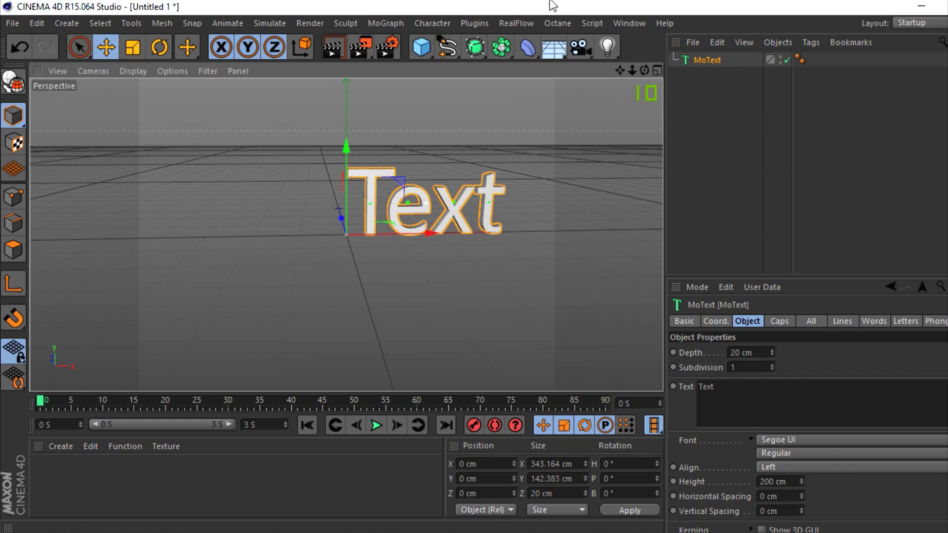
- Change the MoText object's font to TESLA
left_click(776, 450)
left_click(773, 444)
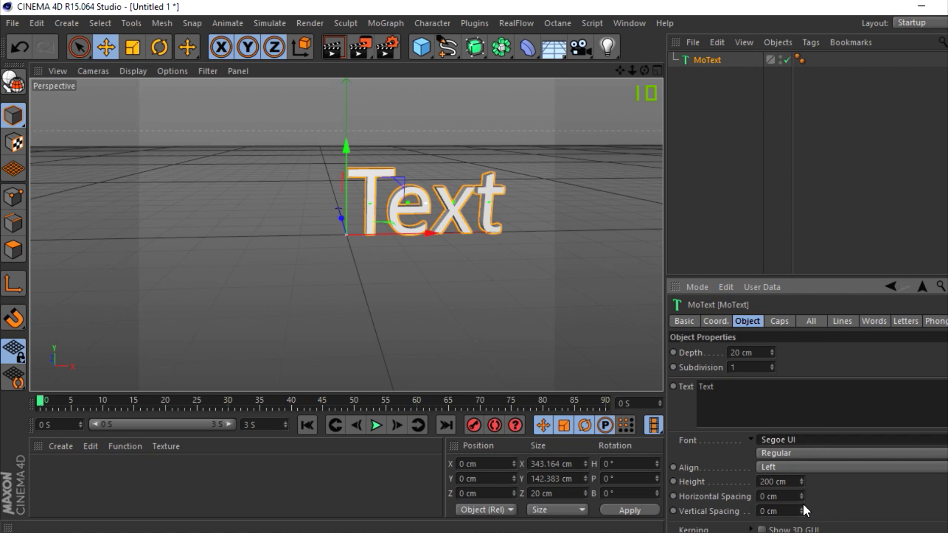
left_click(773, 440)
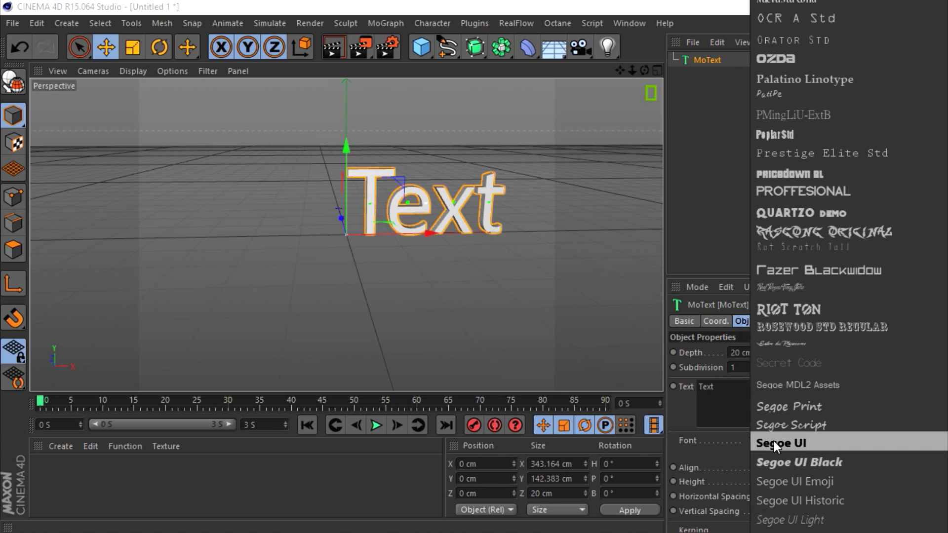
mouse_move(818, 532)
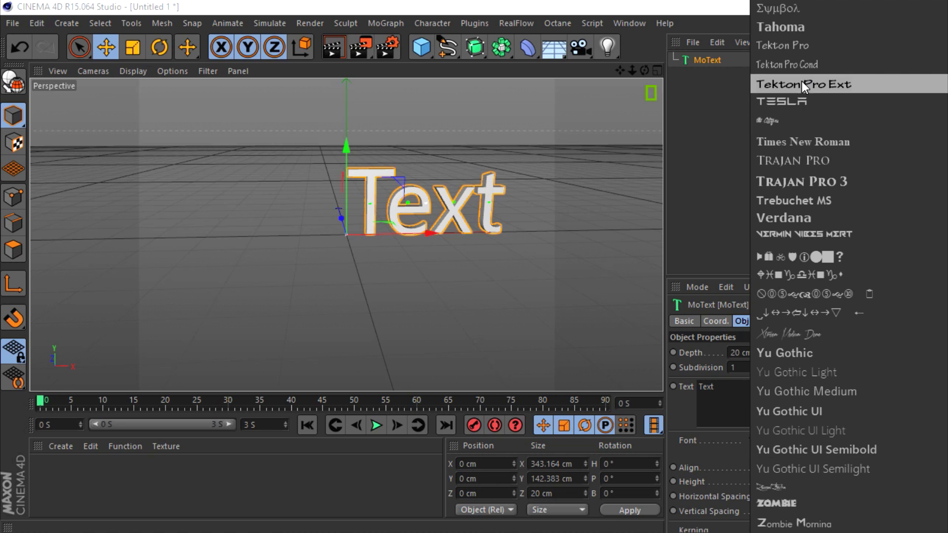
left_click(789, 101)
- Replace the MoText wording with the letter E and set its alignment to Middle
left_click_drag(716, 387, 675, 398)
type("E")
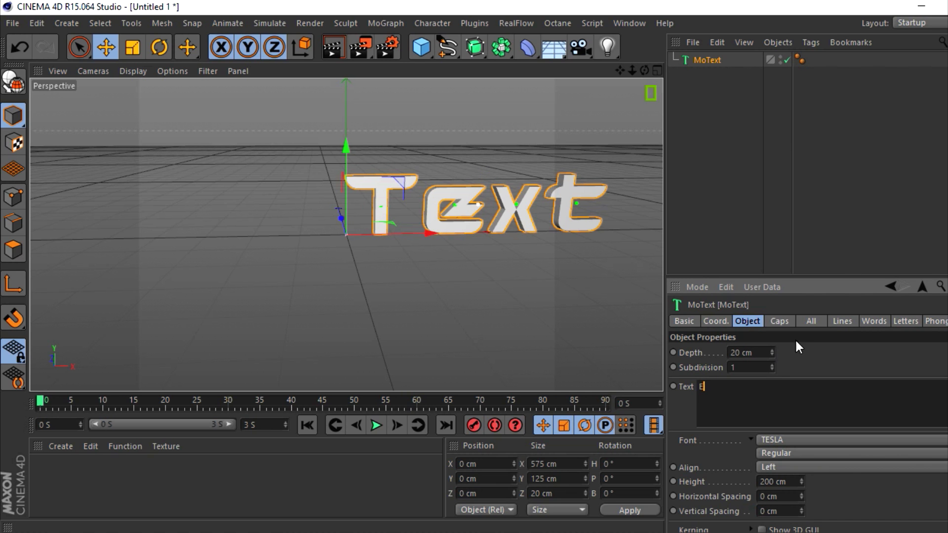
left_click(770, 466)
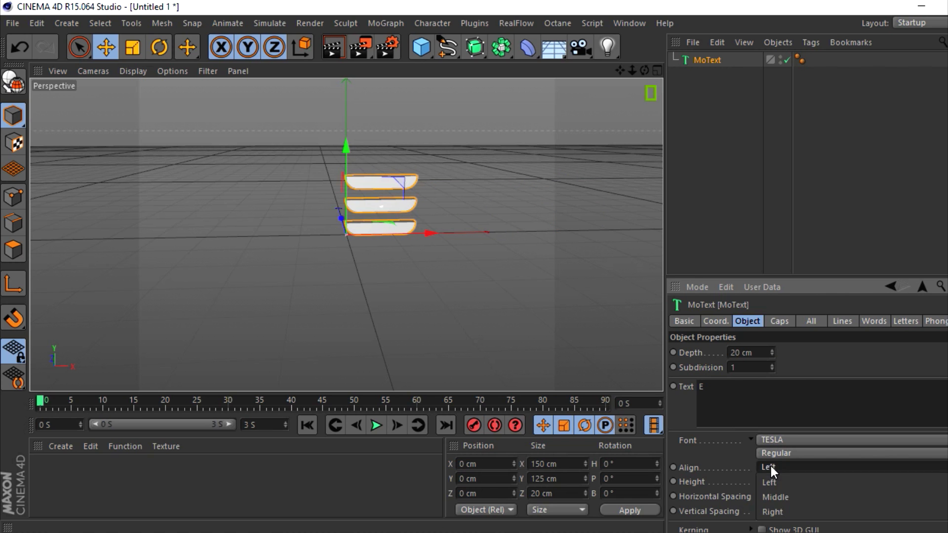
left_click(777, 497)
left_click(703, 163)
left_click_drag(644, 70, 636, 52)
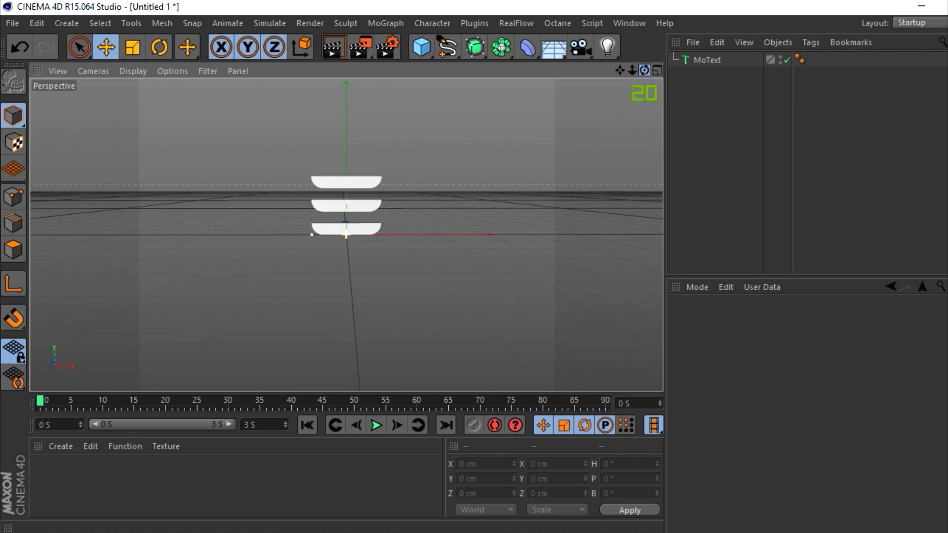
- Examine the MoText object's caps and rounding settings and the extruded letter's shape from several angles
left_click(720, 60)
left_click(780, 321)
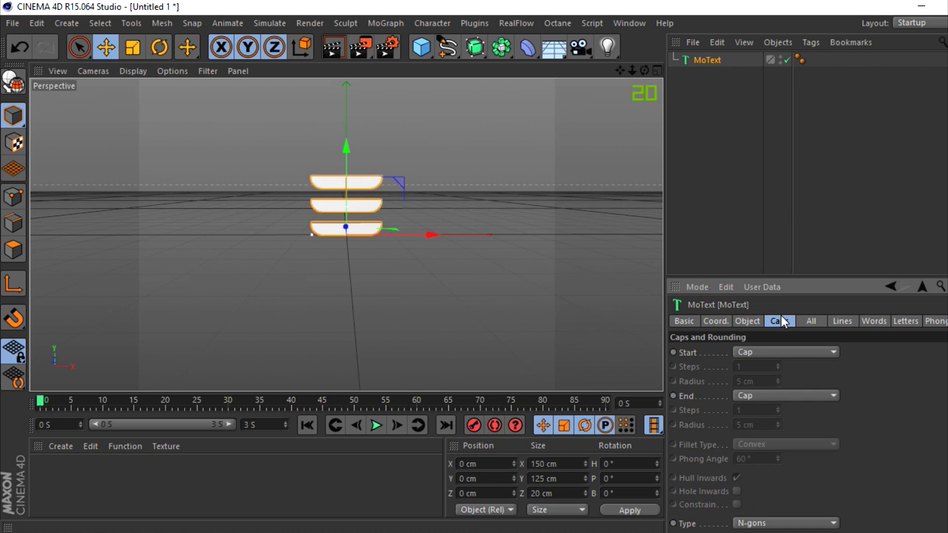
left_click(684, 239)
mouse_move(644, 70)
left_mouse_down()
mouse_move(578, 68)
mouse_move(637, 70)
mouse_move(659, 82)
mouse_move(640, 83)
mouse_move(651, 80)
mouse_move(645, 74)
left_mouse_up()
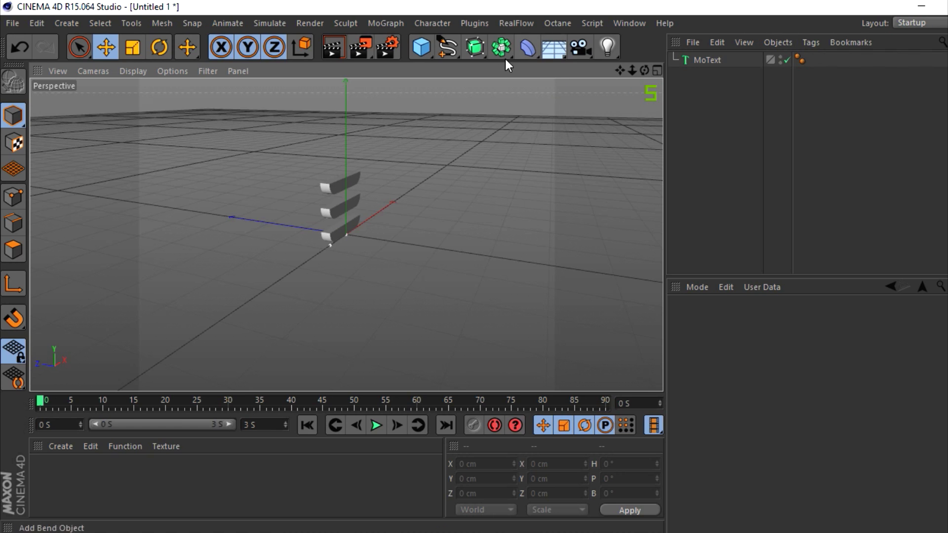
left_click(475, 47)
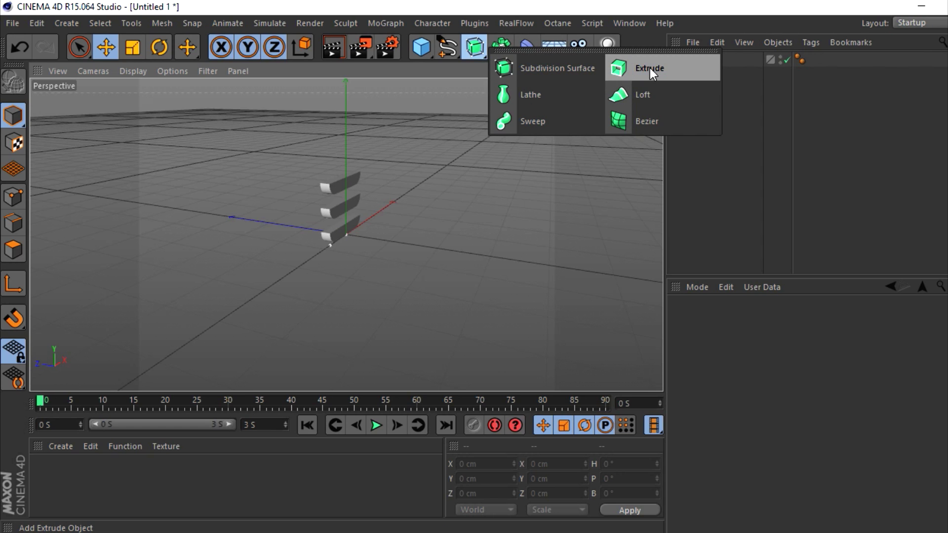
left_click(705, 59)
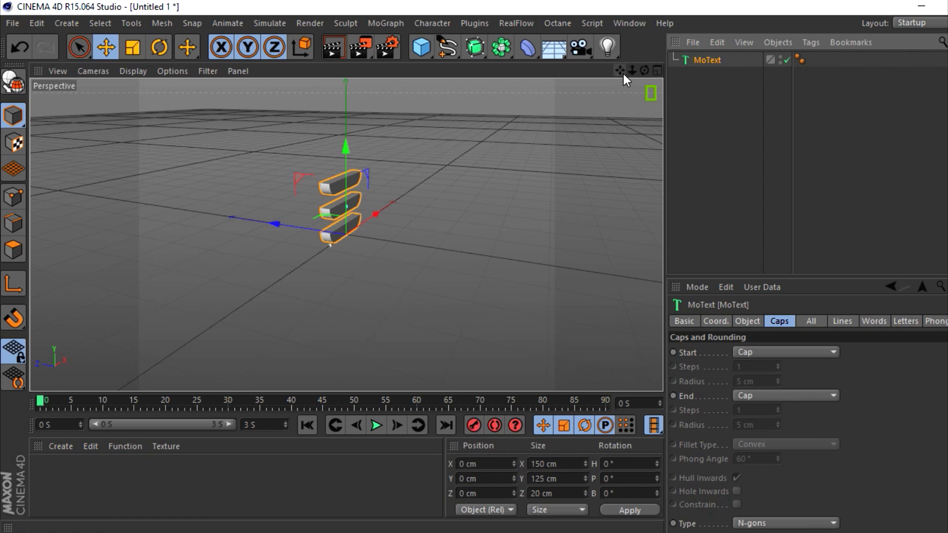
left_click_drag(644, 70, 580, 72)
left_click(763, 90)
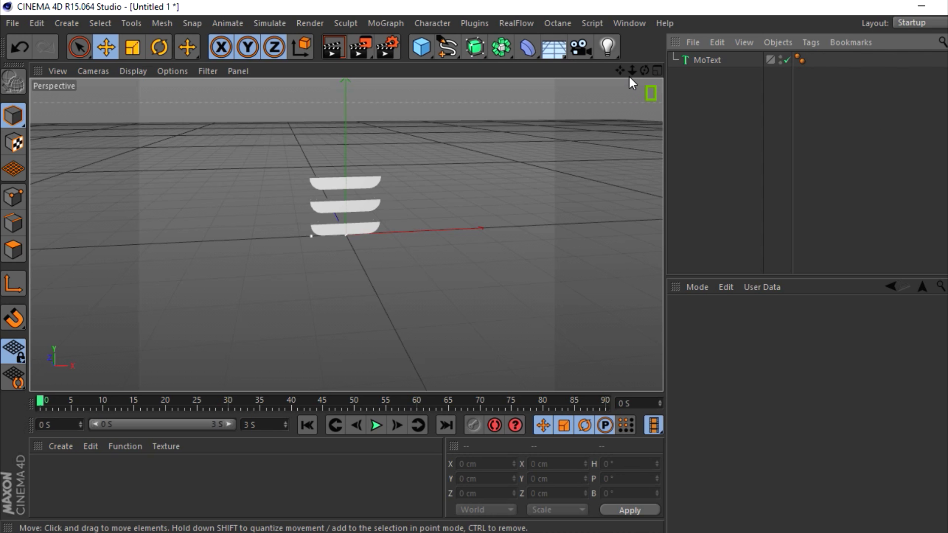
left_click(475, 47)
left_click(747, 202)
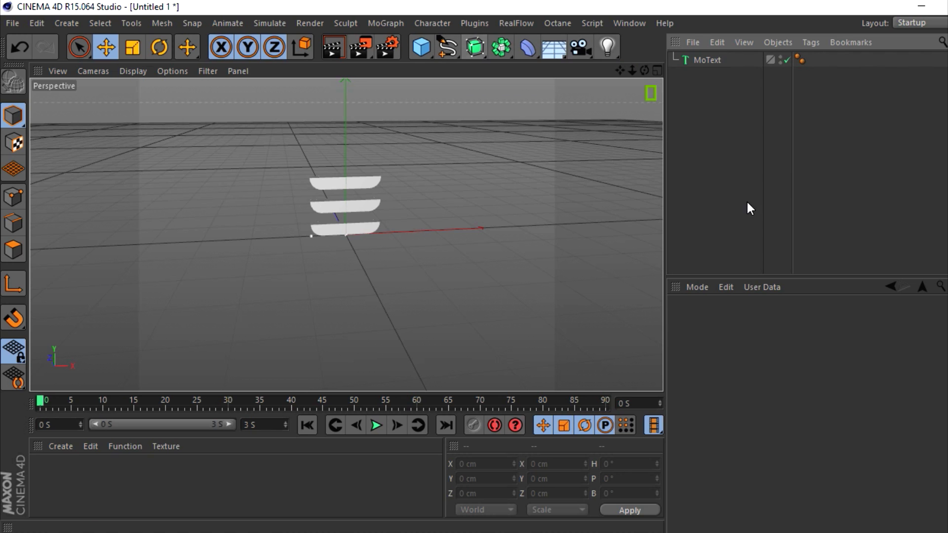
left_click(700, 60)
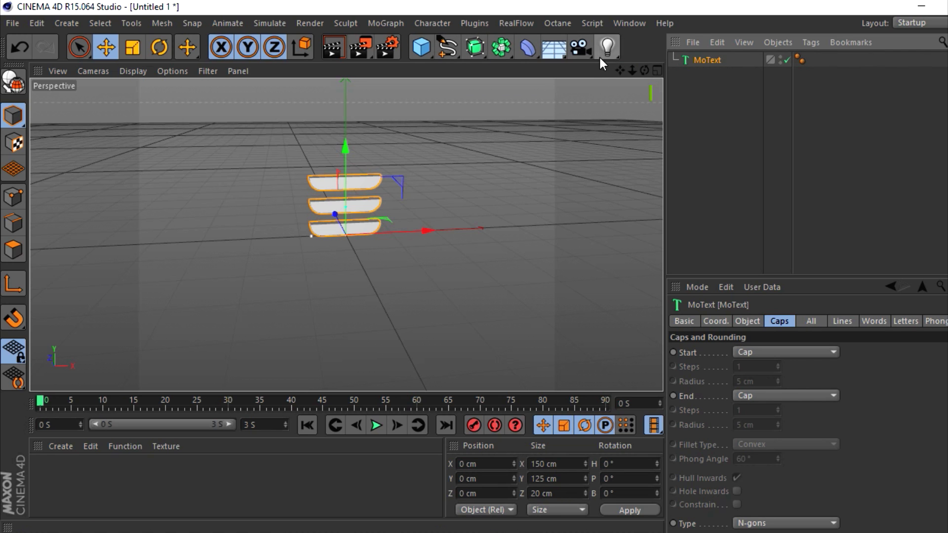
left_click_drag(644, 69, 656, 79)
left_click(753, 141)
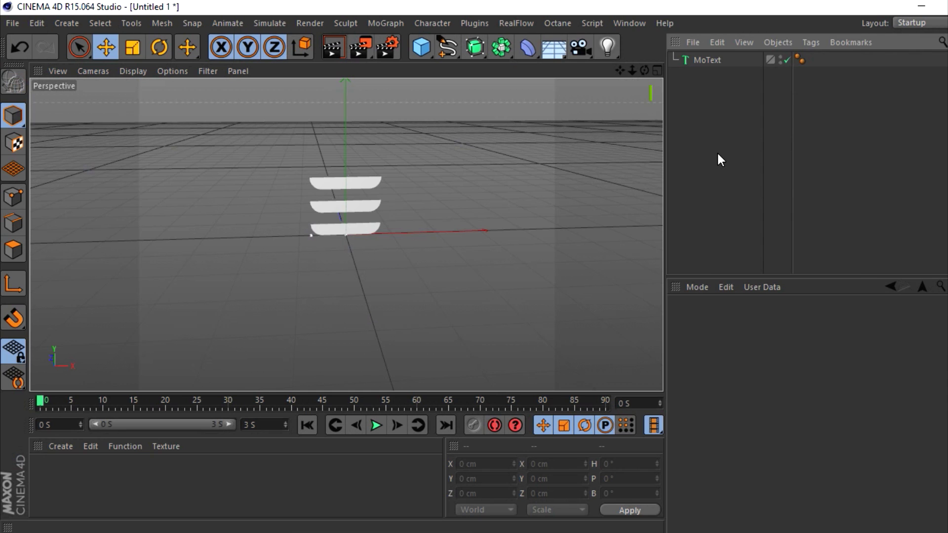
- Switch to the Astrac Logo.ai document and add an Extrude object to it
left_click(686, 283)
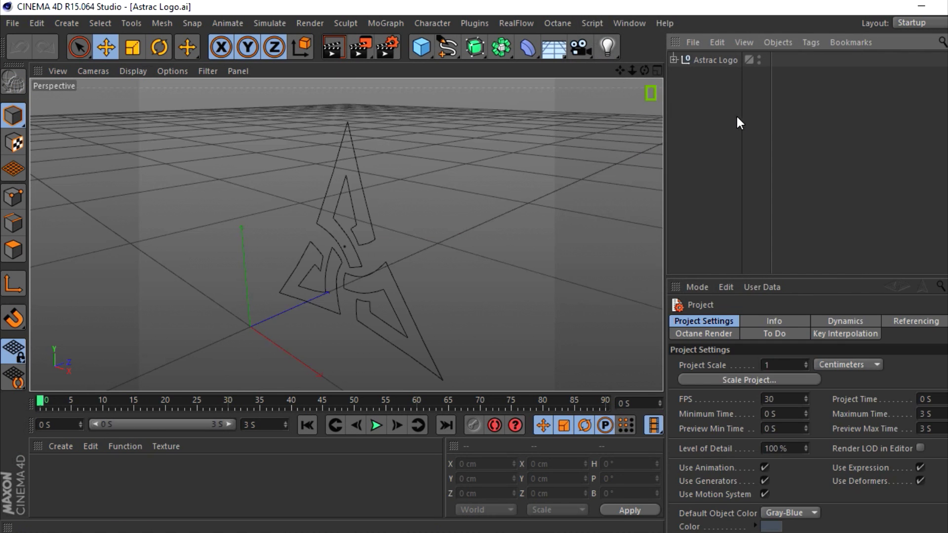
left_click_drag(633, 71, 442, 84)
left_click(481, 44)
left_click(641, 66)
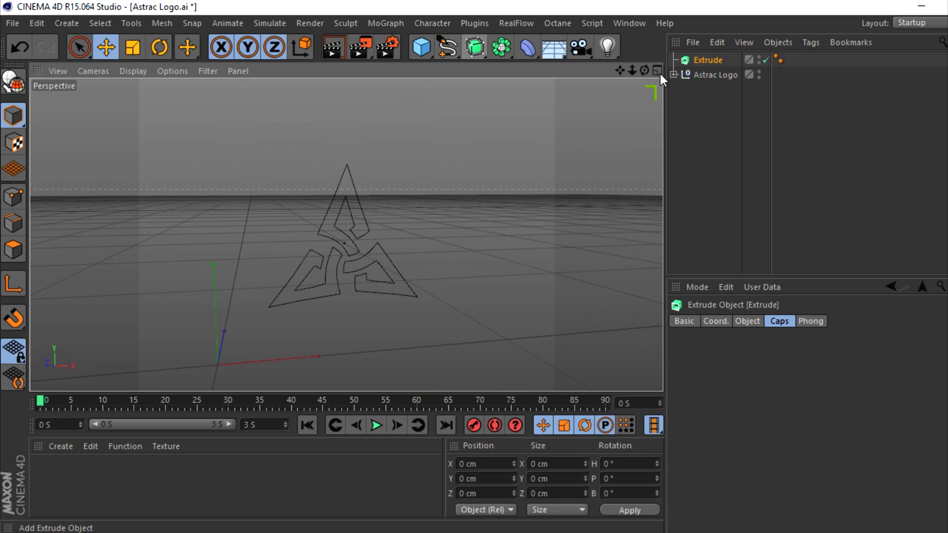
- Merge Path 1, Path 2 and Path 3 into one spline without keeping the originals, and nest it under the Extrude object
left_click(674, 75)
left_click(704, 89)
left_click(711, 118, "shift")
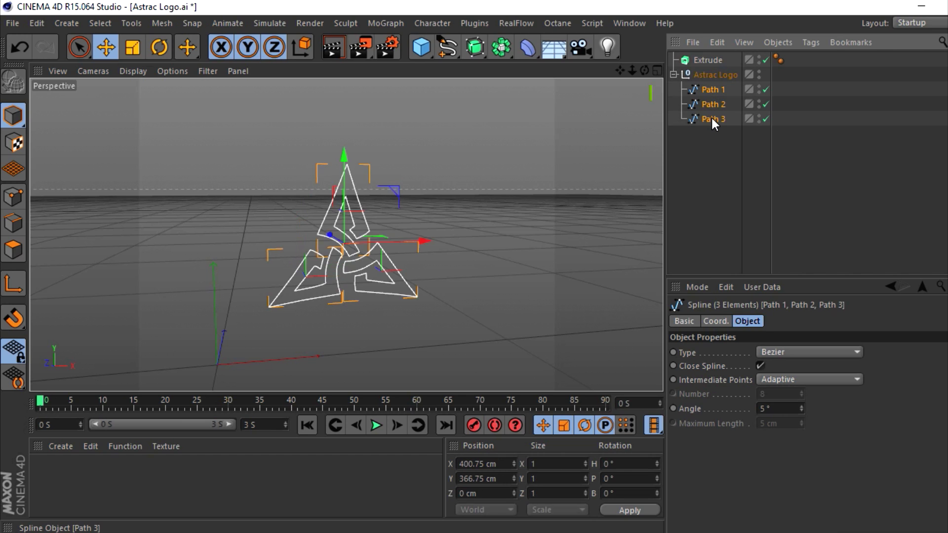
right_click(710, 118)
left_click(496, 455)
left_click_drag(716, 90, 702, 59)
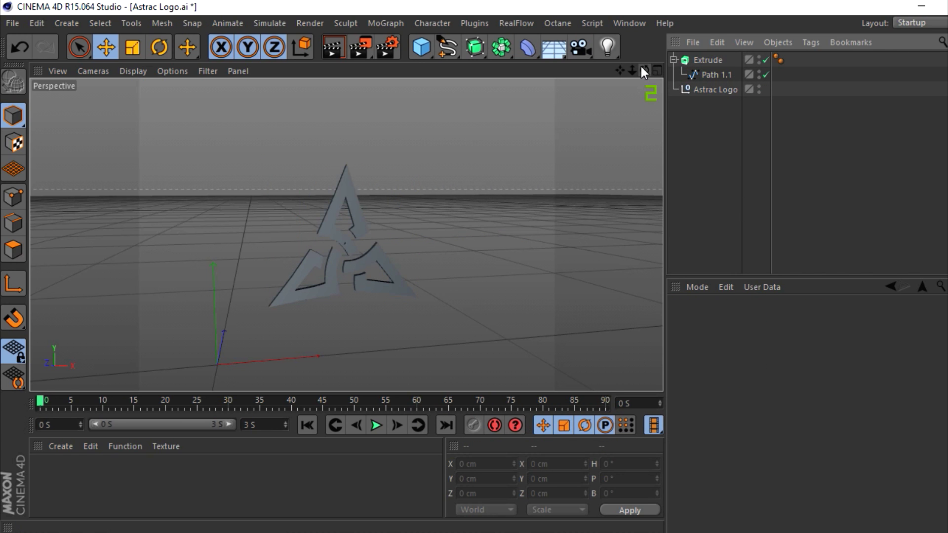
- Return to the Untitled 1 document and inspect the letter E from the side and the front
left_click(629, 23)
left_click(667, 354)
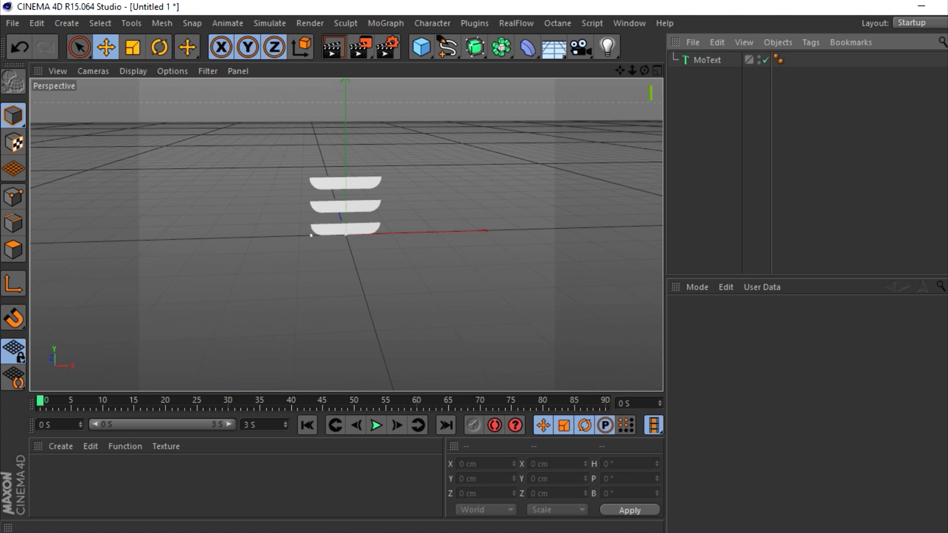
left_click_drag(644, 71, 600, 50)
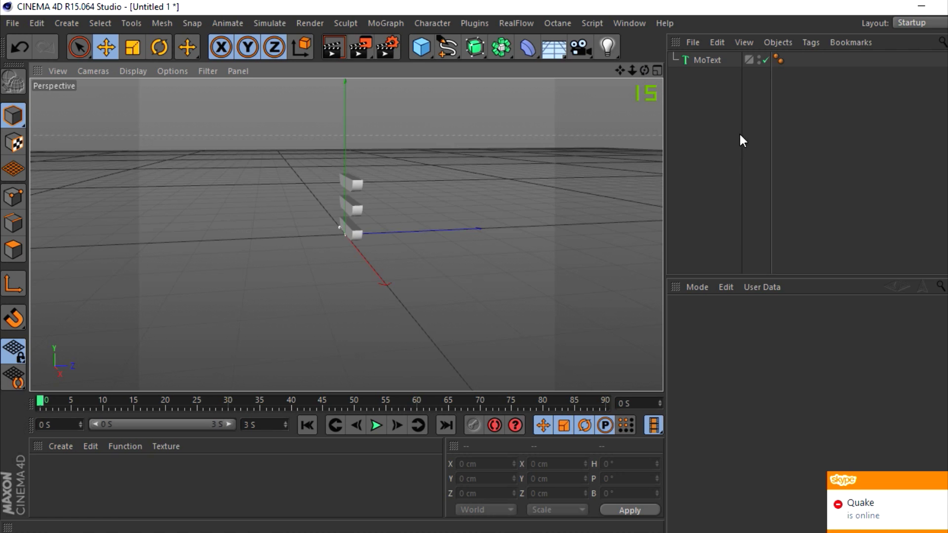
left_click_drag(647, 71, 753, 51)
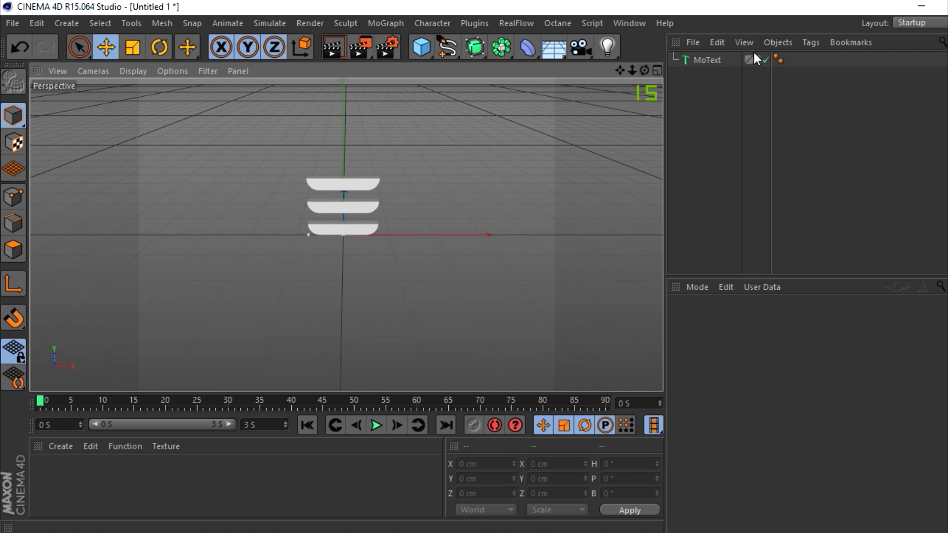
- Increase the MoText letter's depth to 75 cm
left_click(706, 60)
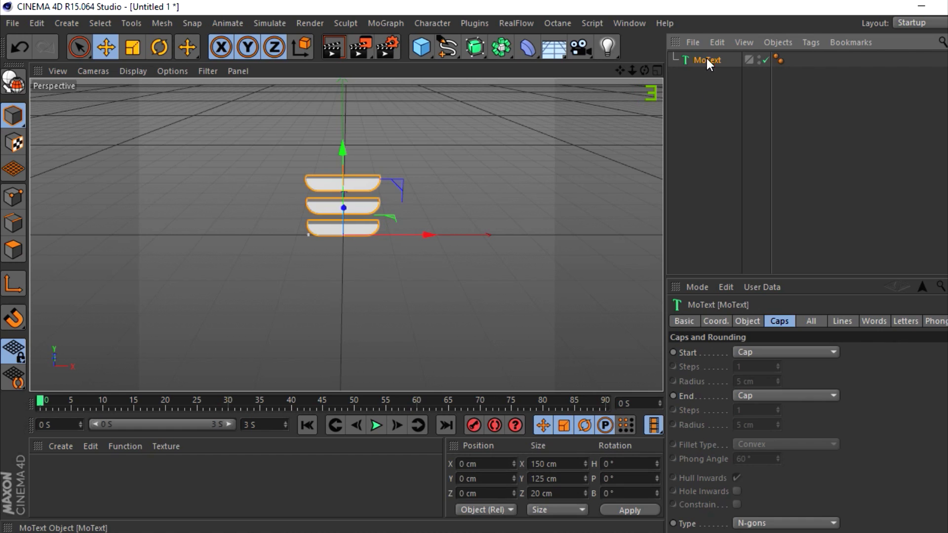
left_click(746, 321)
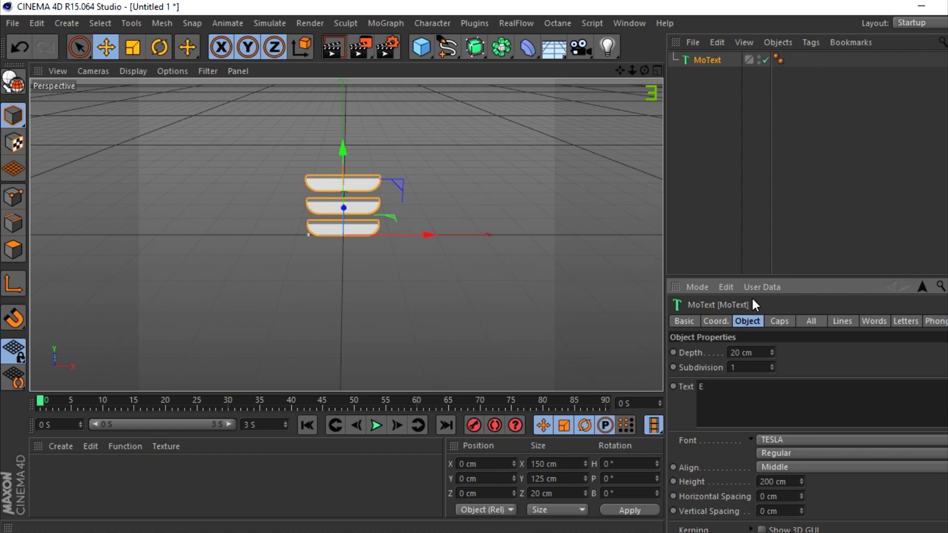
left_click_drag(771, 353, 772, 333)
left_click(771, 350)
left_click(772, 350)
left_click(771, 350)
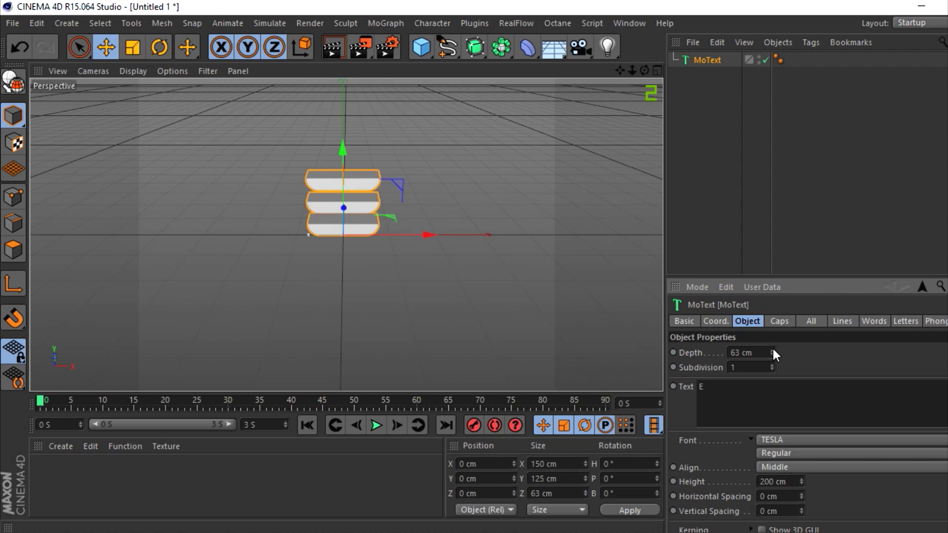
left_click(772, 350)
left_click(771, 350)
left_click(772, 350)
left_click(772, 349)
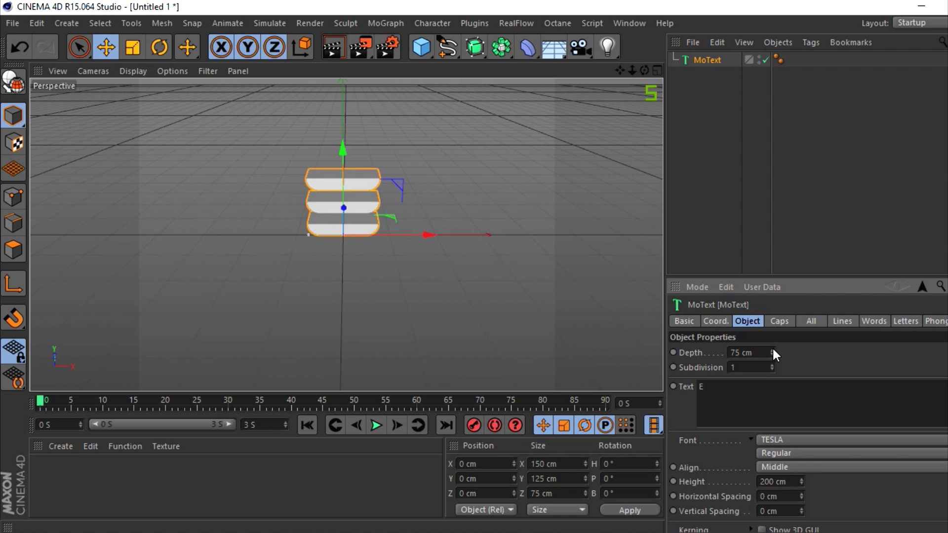
- Check the letter's thickness from the side and set its depth to 70 cm
left_click(689, 221)
left_click_drag(644, 70, 421, 122)
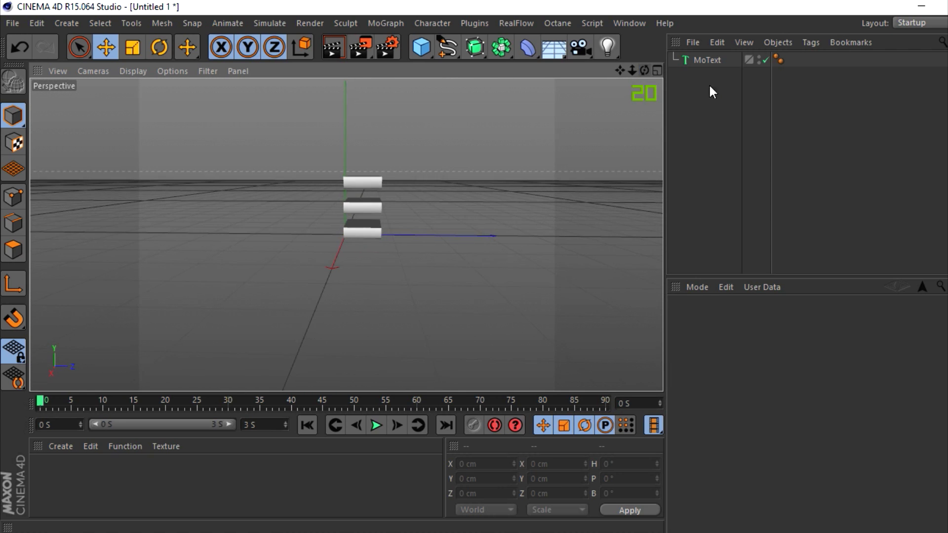
left_click(696, 43)
left_click(688, 33)
left_click(707, 61)
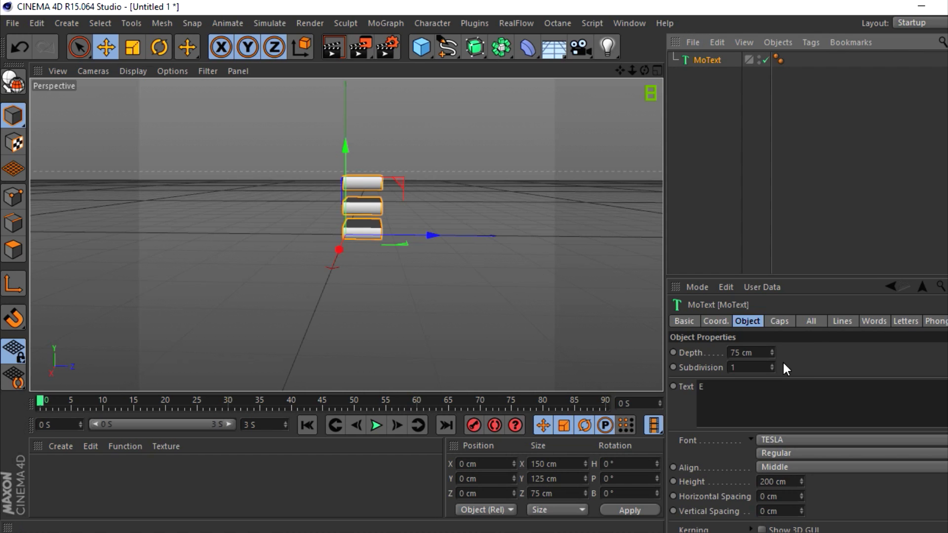
left_click_drag(772, 354, 772, 357)
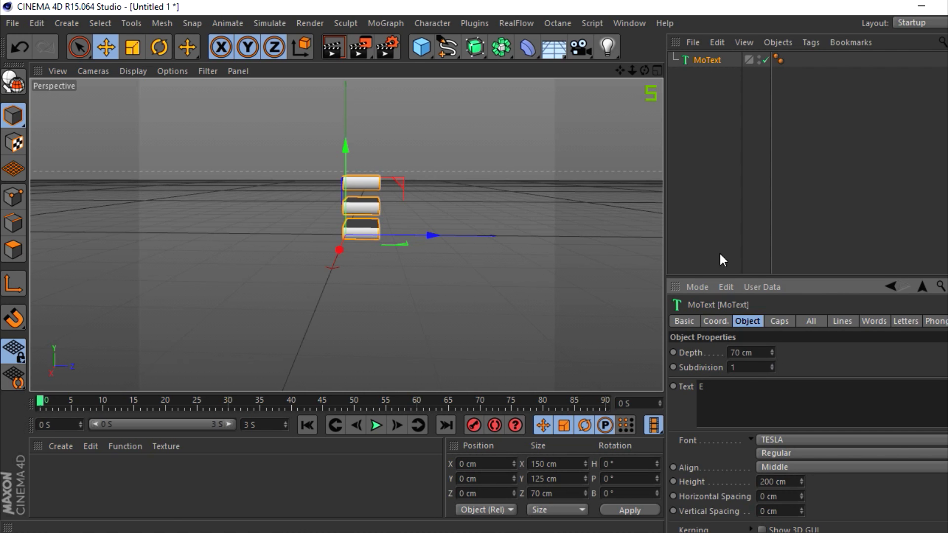
left_click(738, 156)
left_click_drag(644, 71, 620, 70)
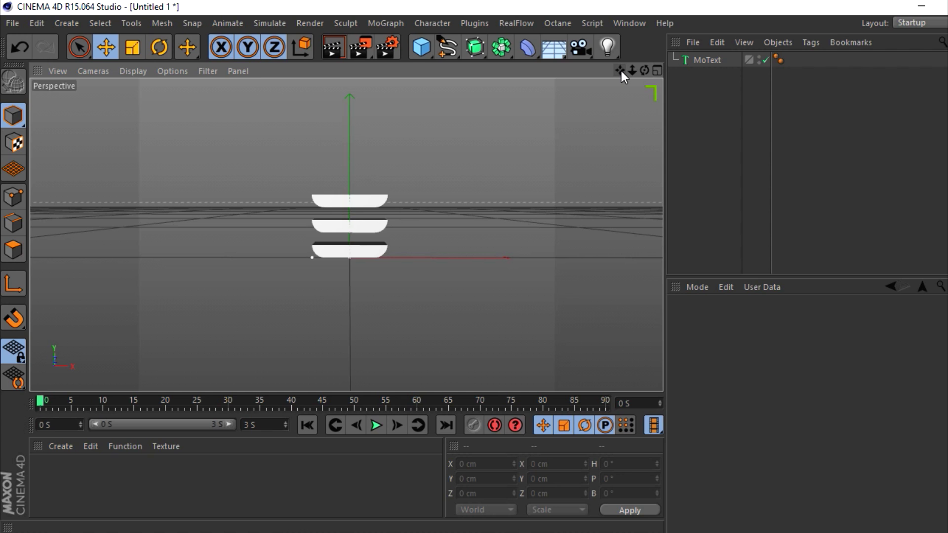
mouse_move(631, 71)
left_mouse_down()
mouse_move(651, 70)
mouse_move(622, 74)
left_mouse_up()
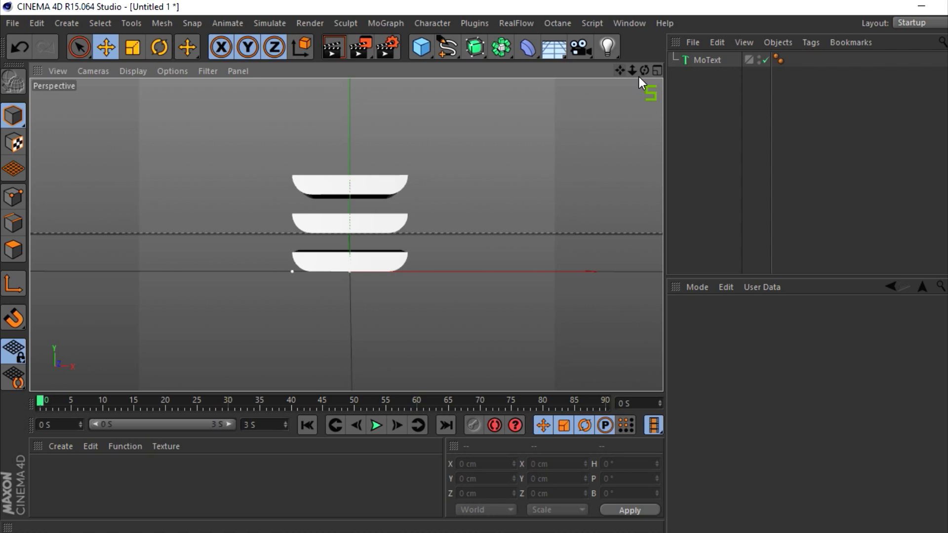
left_click_drag(644, 70, 645, 72)
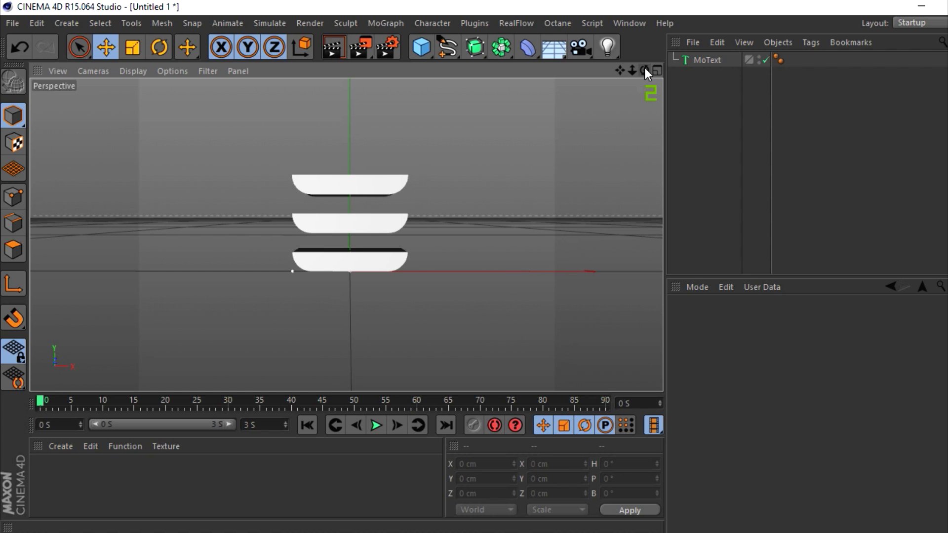
- Add a Sphere primitive to the scene with the letter E
left_click_drag(645, 72, 621, 69)
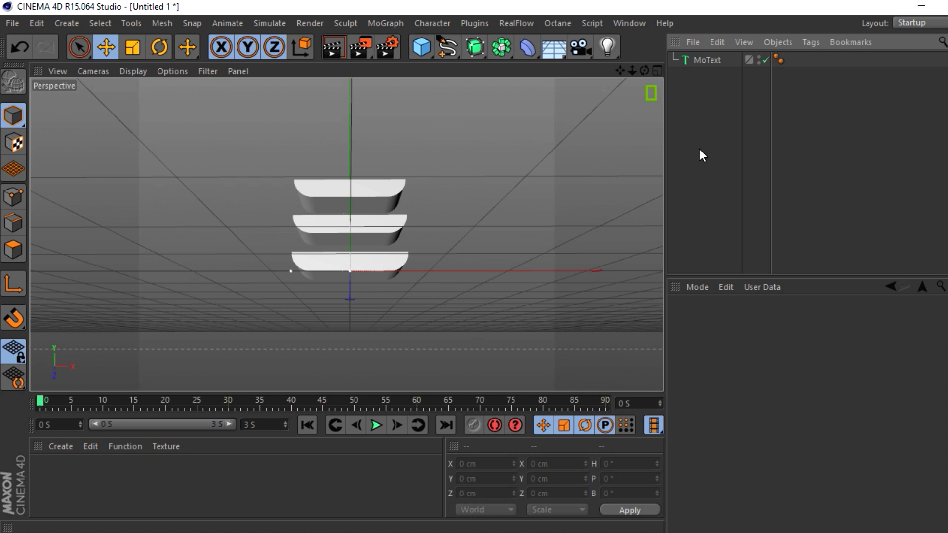
left_click_drag(642, 71, 618, 67)
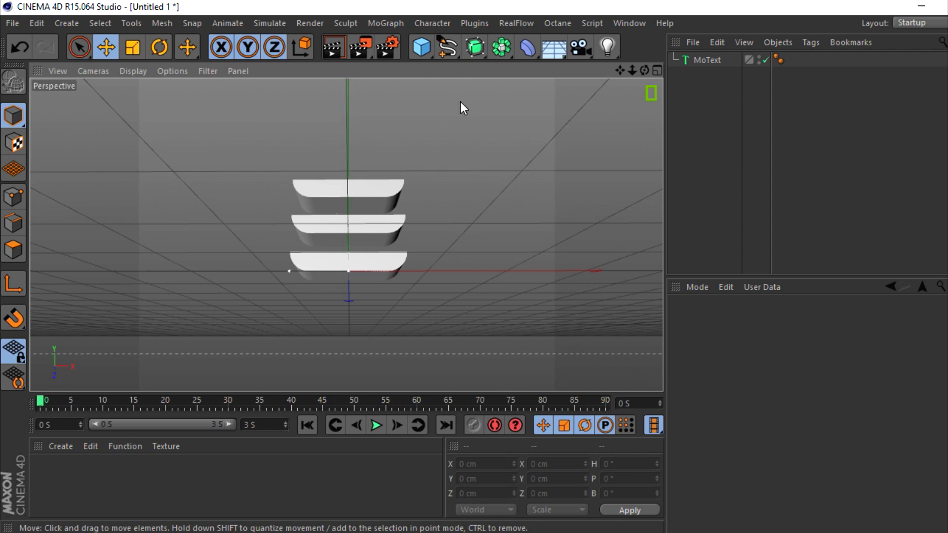
left_click(426, 54)
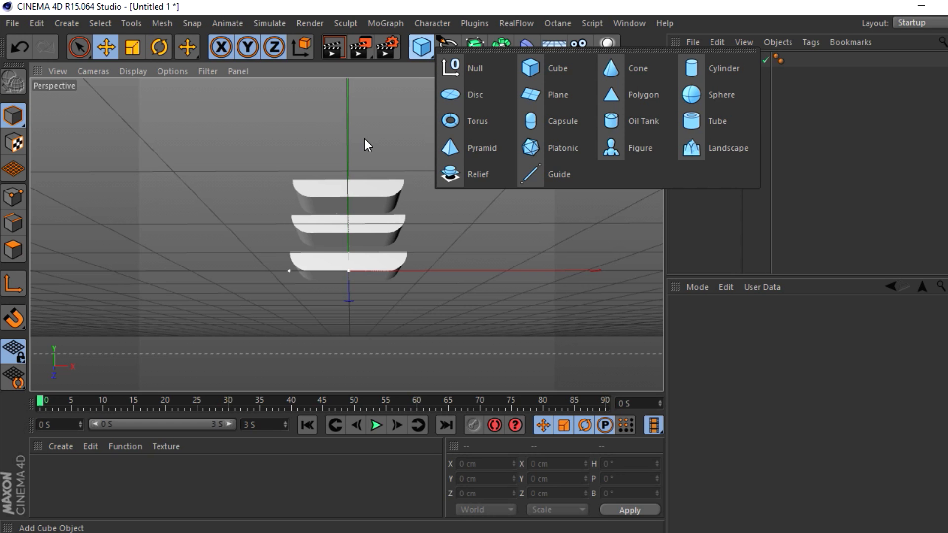
left_click(691, 94)
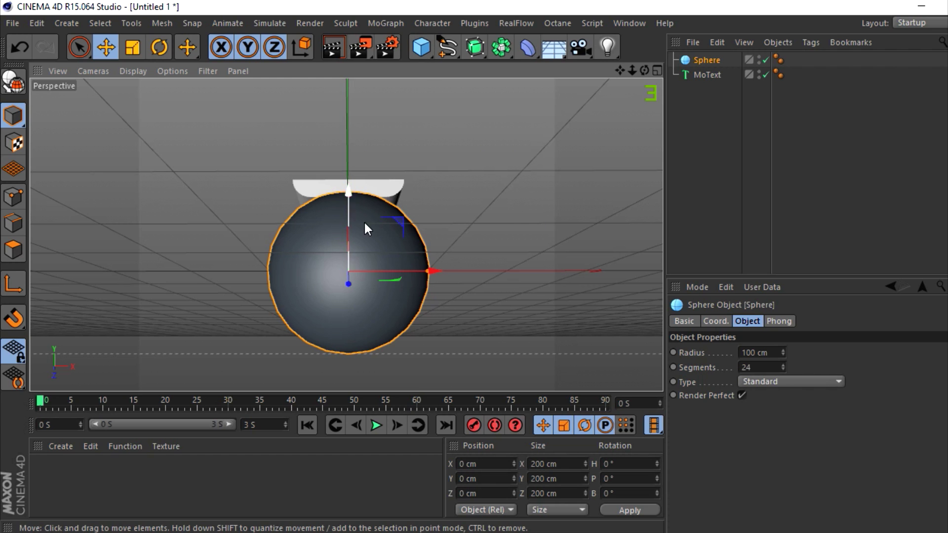
- Nest the sphere under a new MoGraph Cloner and set the Cloner's mode to Grid Array
left_click(431, 23)
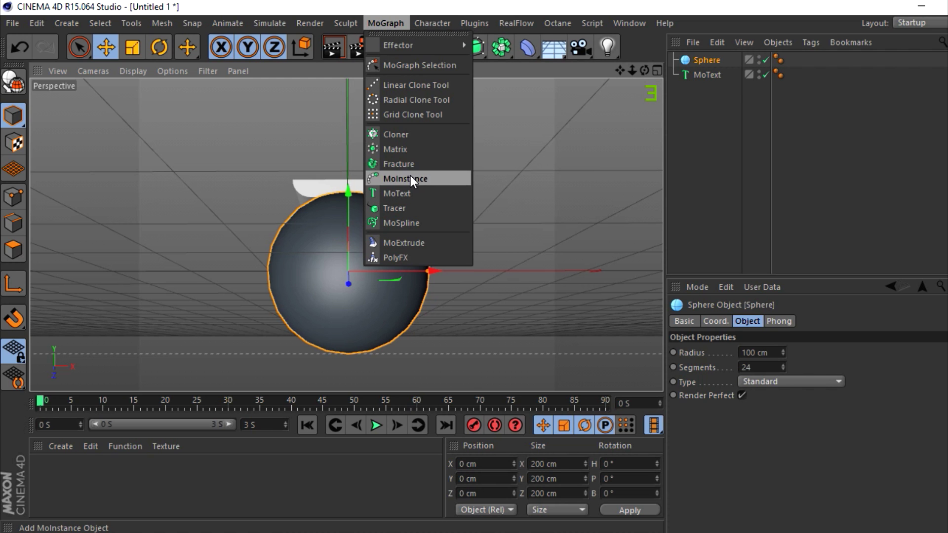
left_click(393, 135)
left_click_drag(702, 72, 703, 61)
left_click(699, 58)
left_click(749, 351)
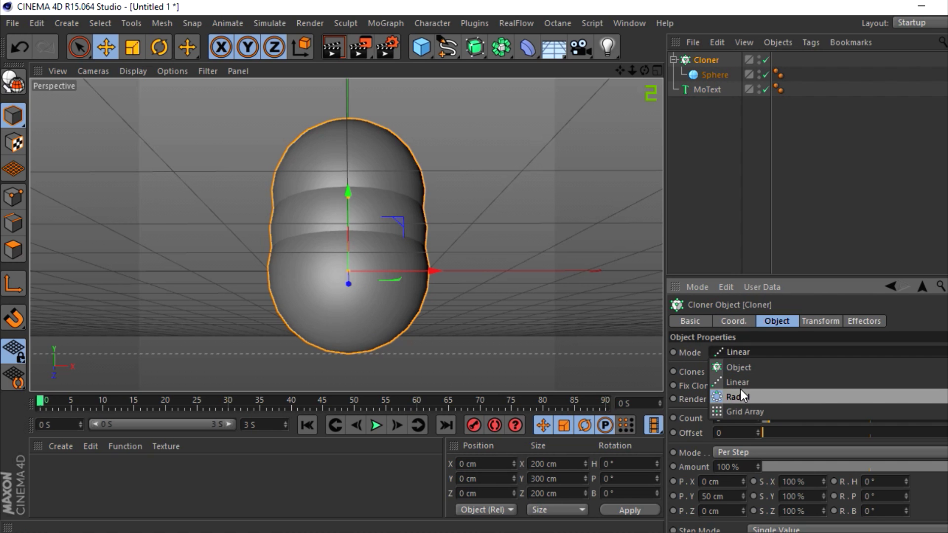
left_click(741, 408)
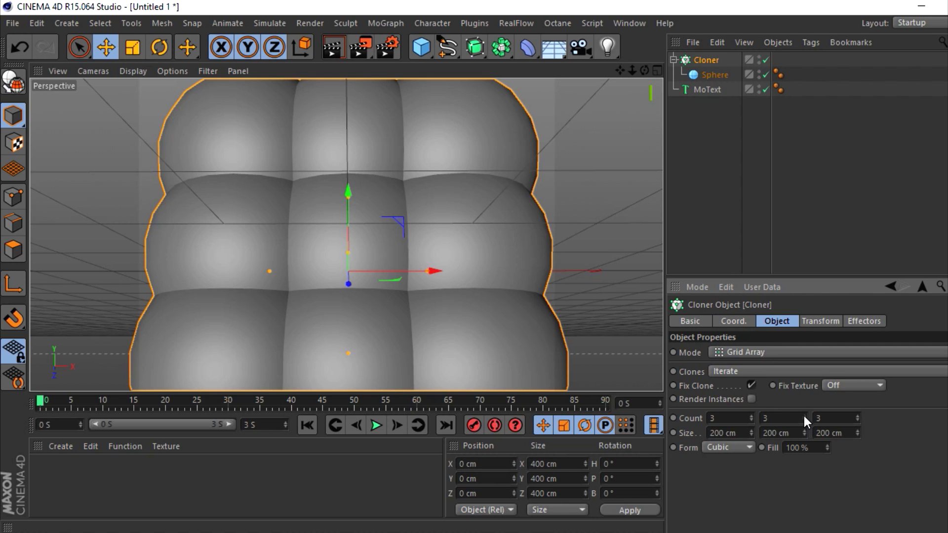
- Scale the sphere inside the Cloner down to less than half its size
left_click(711, 75)
left_click(132, 47)
left_click_drag(474, 133, 230, 166)
- Set the Cloner's count to 5 × 5 × 5 and enlarge its grid to about 643 × 575 × 341 cm
left_click(705, 60)
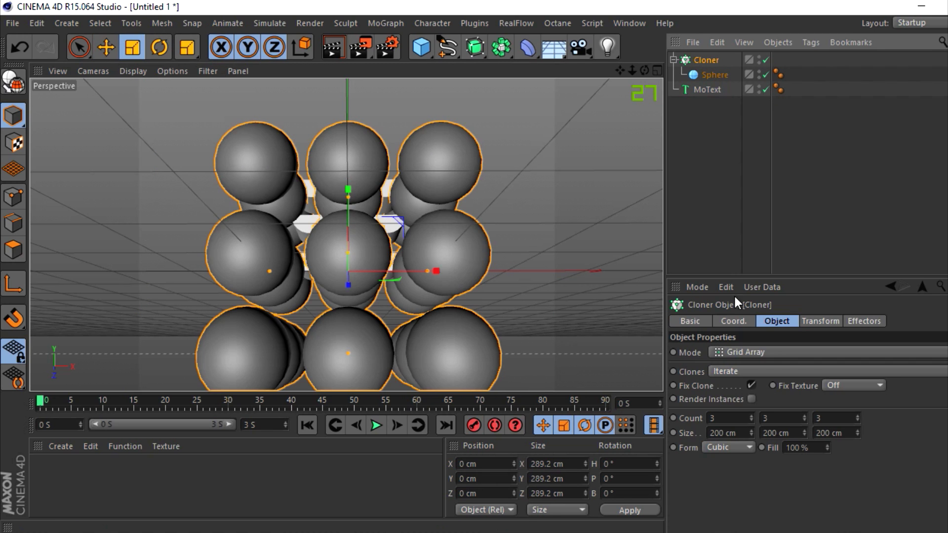
left_click(750, 415)
left_click(751, 415)
left_click(803, 416)
left_click(803, 416)
left_click(857, 416)
left_click(858, 416)
left_click_drag(857, 432, 804, 380)
left_click(752, 429)
left_click_drag(751, 433, 751, 390)
- Move the Cloner back behind the letter to about 315 cm in Z
left_click(106, 47)
left_click_drag(351, 283, 343, 308)
left_click(709, 64)
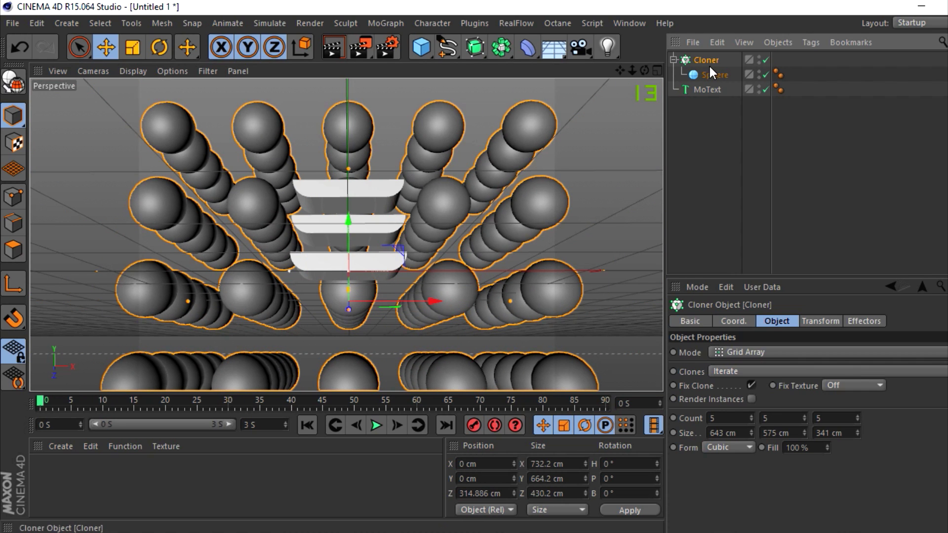
- Reduce the Cloner's count to 4 in Y and 3 in Z, and raise it to about 12 cm in Y
left_click(804, 421)
left_click_drag(351, 282, 350, 275)
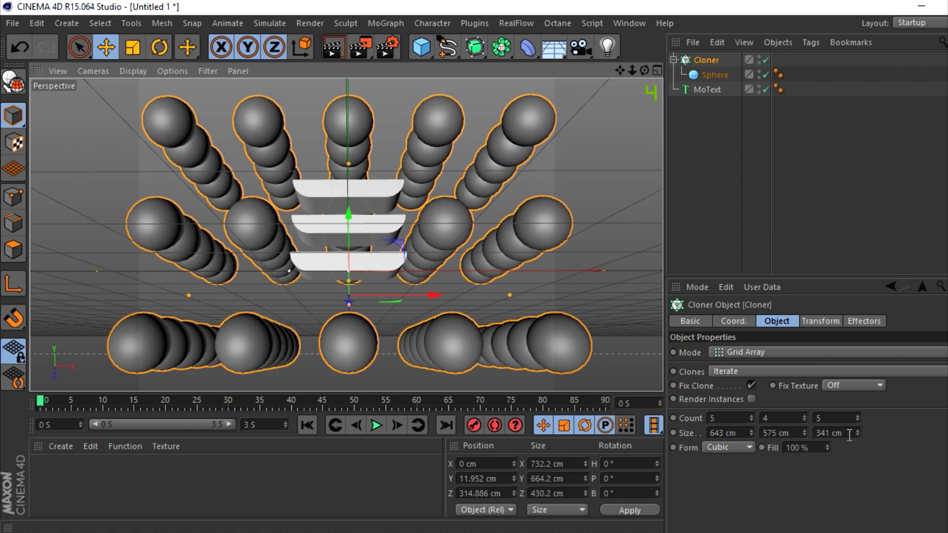
left_click(858, 420)
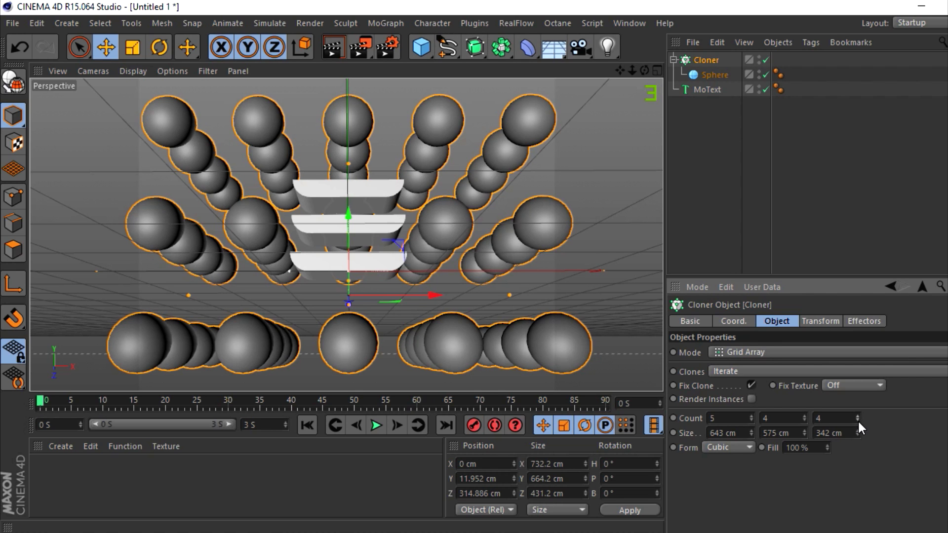
left_click(857, 420)
- Apply a Random effector to the Cloner and set its X position variation to 93 cm
left_click(386, 23)
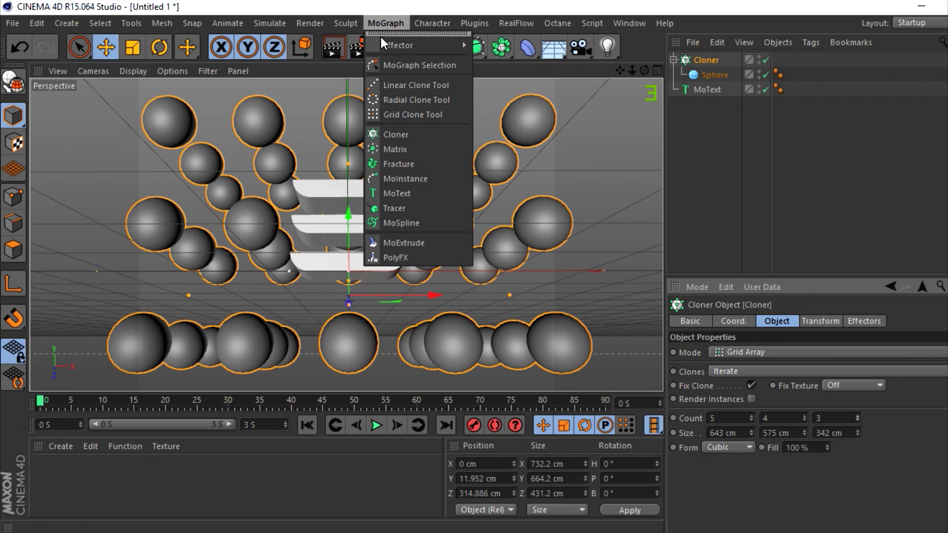
mouse_move(391, 50)
left_click(504, 158)
left_click(831, 321)
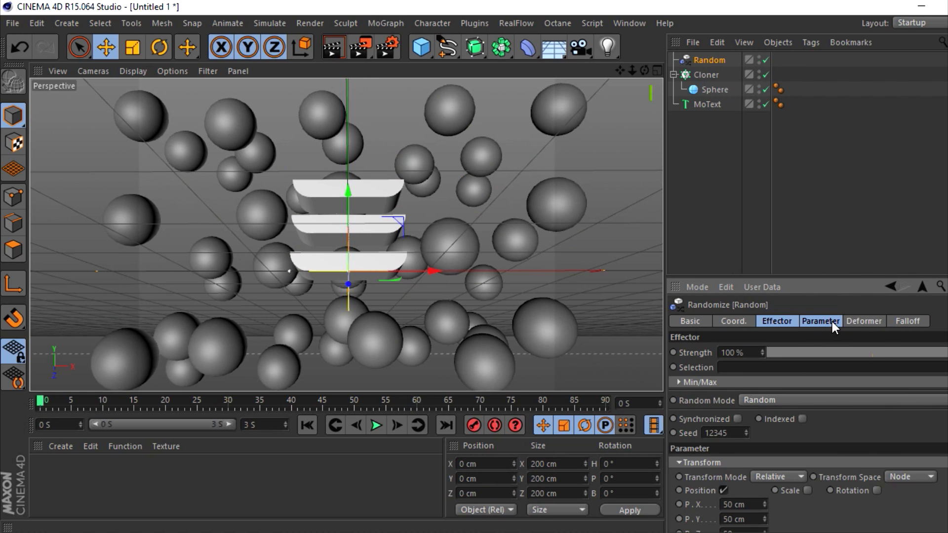
left_click_drag(766, 395, 766, 370)
left_click(875, 378)
left_click_drag(917, 392, 921, 404)
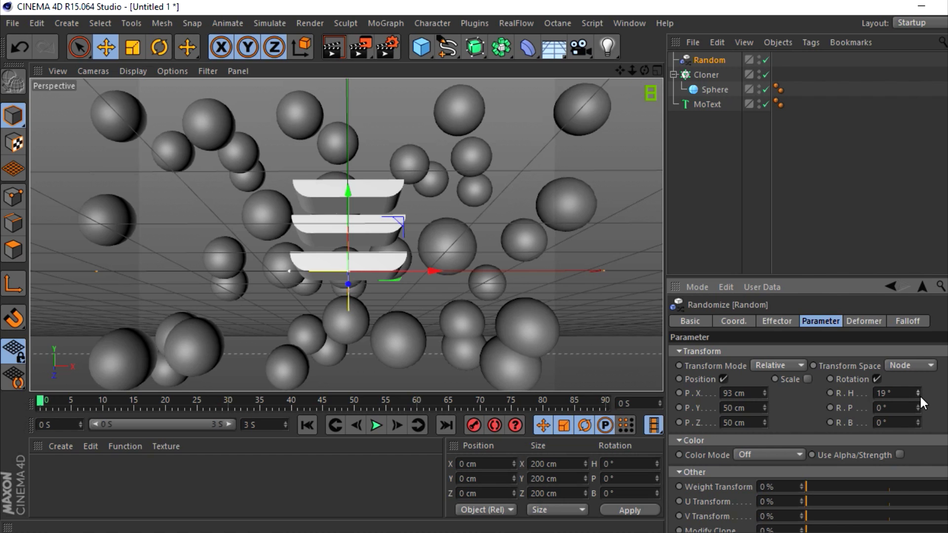
left_click(876, 379)
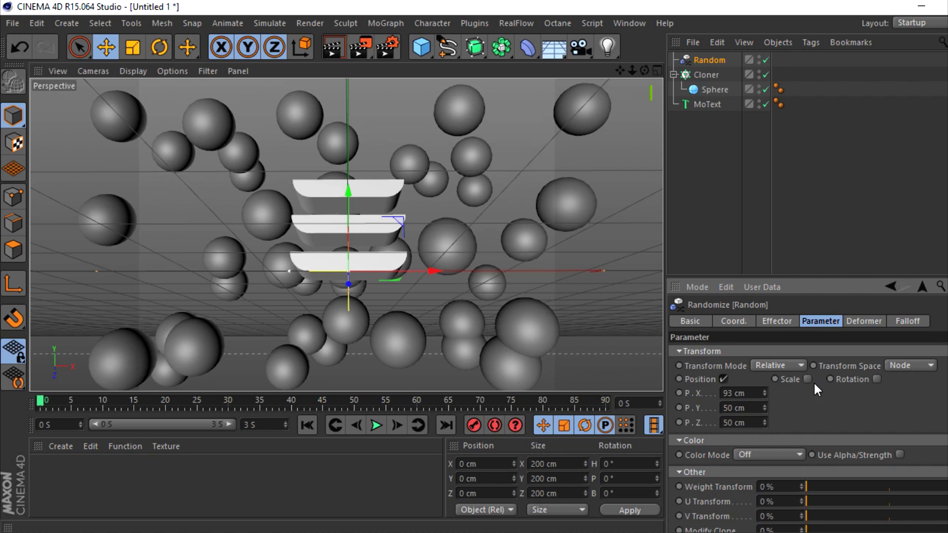
- Enable uniform scale variation of 0.61 in the Random effector and lower its strength to 65%
left_click(807, 379)
mouse_move(884, 407)
left_mouse_down()
mouse_move(884, 369)
mouse_move(884, 391)
left_mouse_up()
key("ctrl+z")
key("ctrl+z")
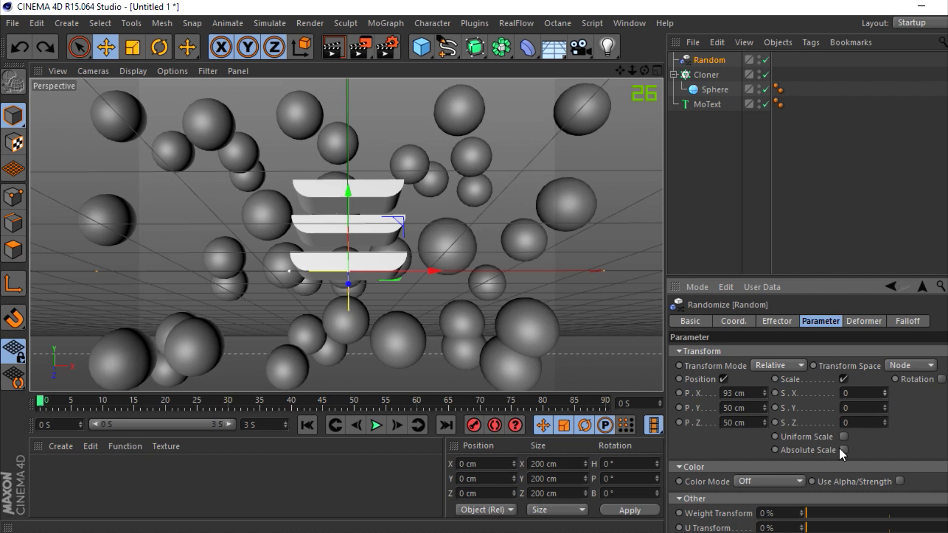
left_click(843, 437)
left_click_drag(884, 392, 909, 357)
left_click(776, 321)
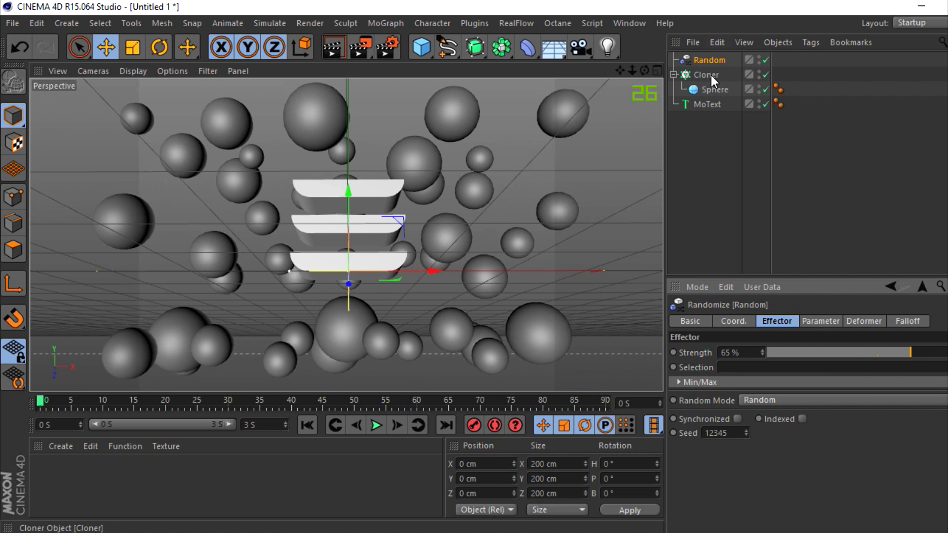
- Move the Cloner farther behind the letter to about 486 cm in Z
left_click(712, 71)
left_click_drag(348, 300, 345, 310)
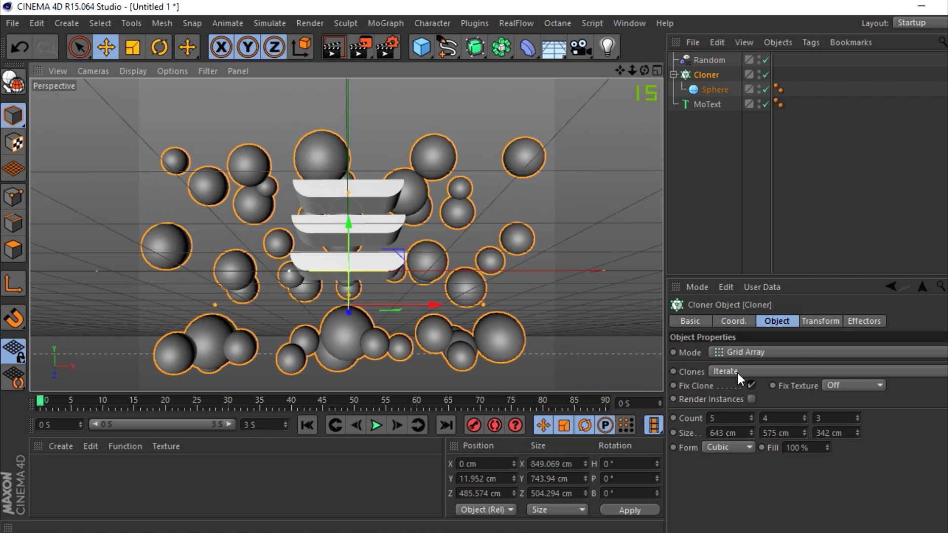
- Increase the Random effector's strength and set its position variation to 270 cm in X and 245 cm in Y
left_click(709, 59)
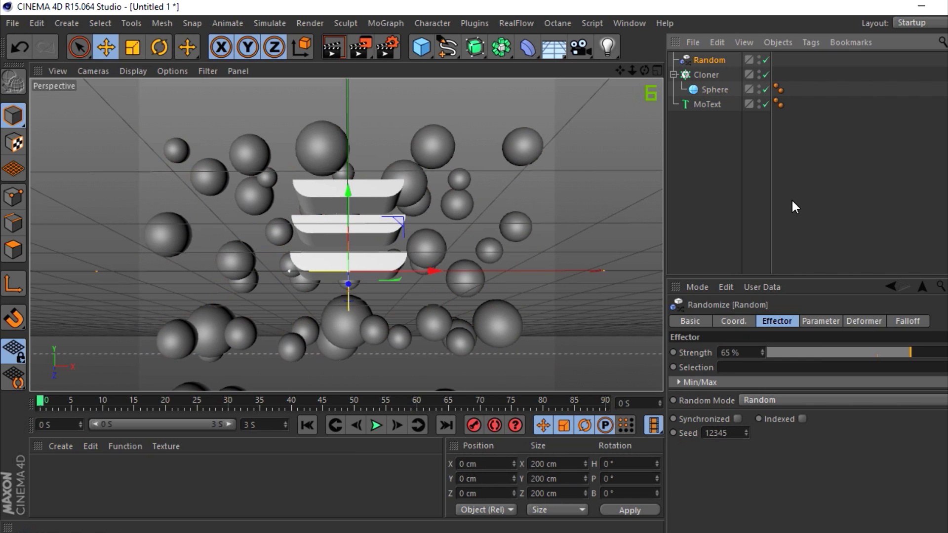
left_click_drag(873, 354, 944, 355)
left_click(820, 321)
left_click_drag(765, 408, 765, 306)
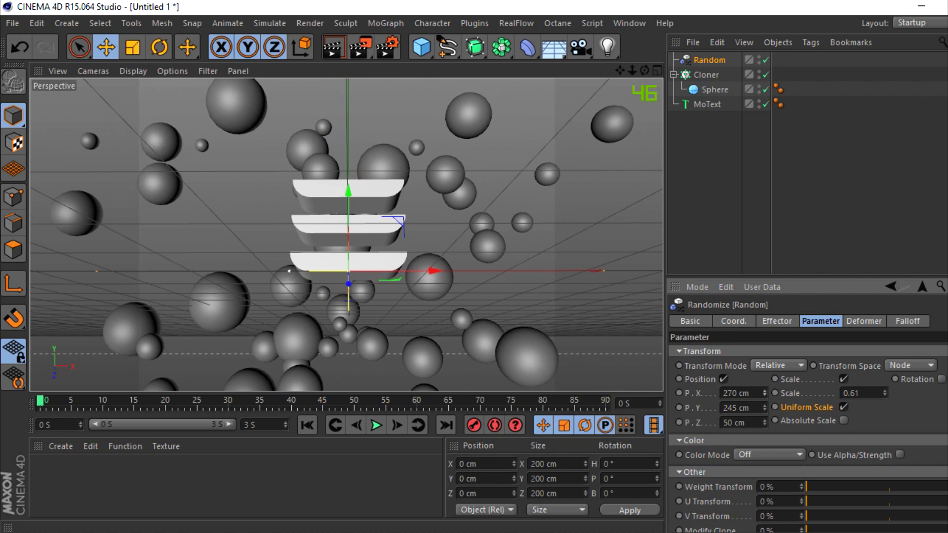
left_click(751, 185)
- Add a Sky object to the scene
left_click(706, 75)
mouse_move(632, 71)
left_mouse_down()
mouse_move(671, 71)
mouse_move(619, 71)
left_mouse_up()
left_click(714, 181)
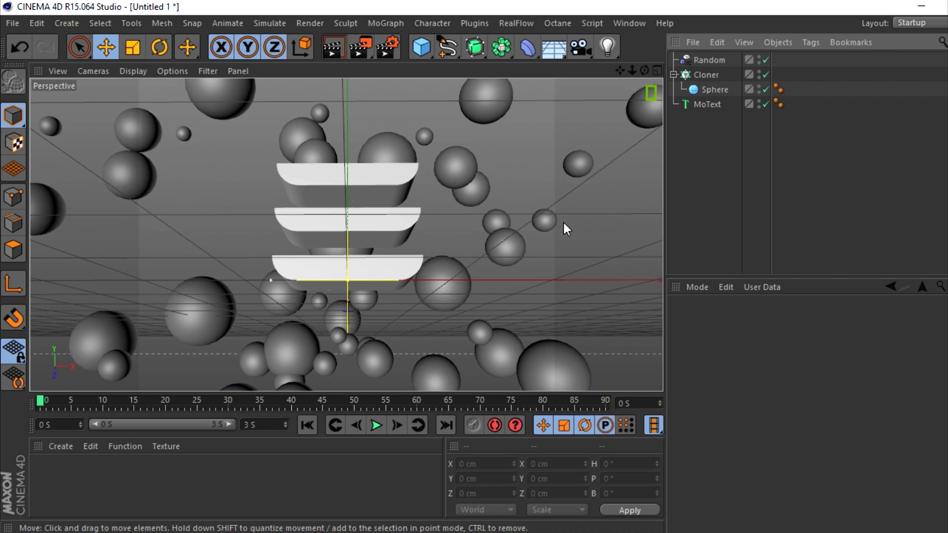
mouse_move(645, 70)
left_mouse_down()
mouse_move(654, 92)
mouse_move(657, 69)
mouse_move(654, 79)
left_mouse_up()
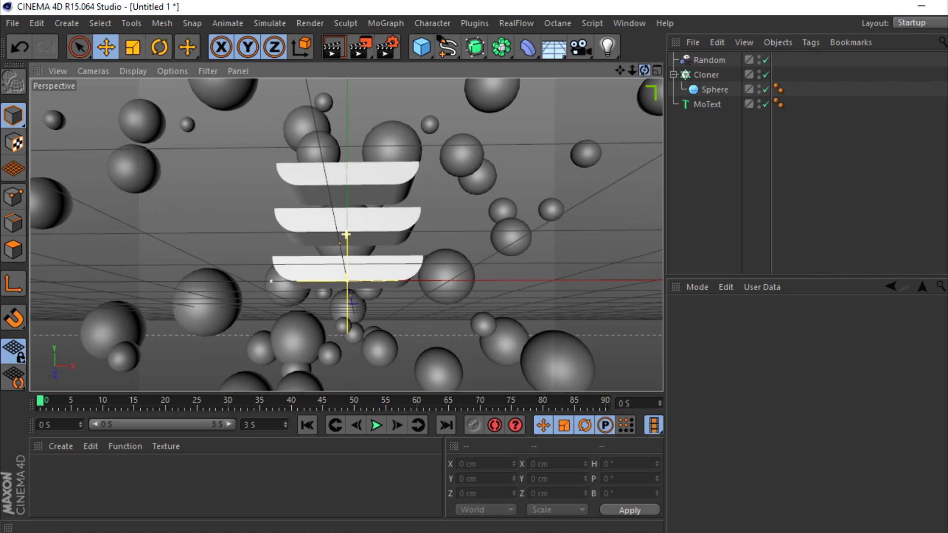
left_click(704, 139)
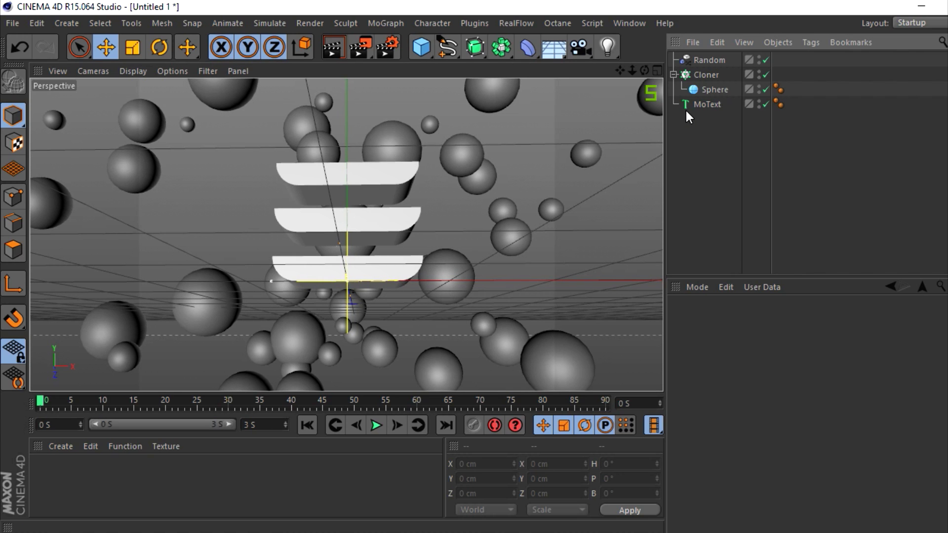
left_click_drag(644, 70, 631, 75)
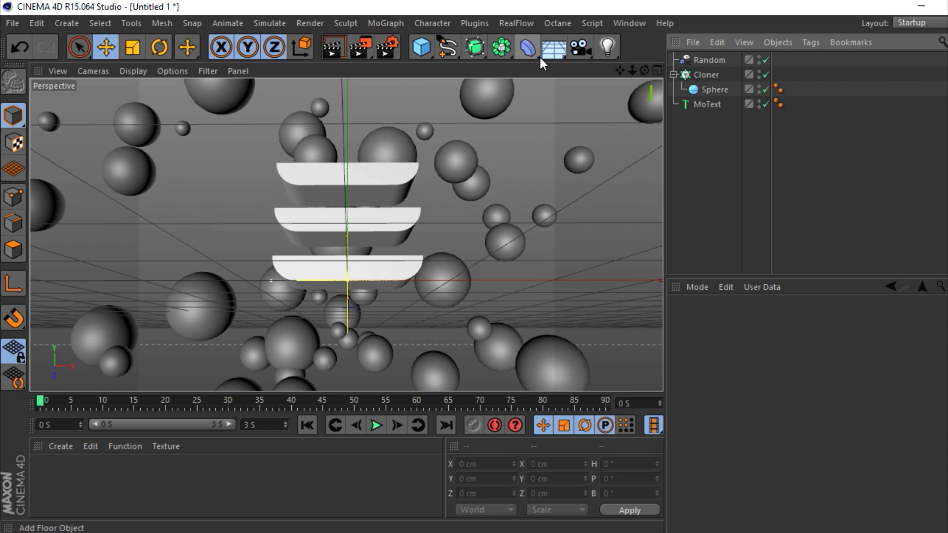
left_click(561, 44)
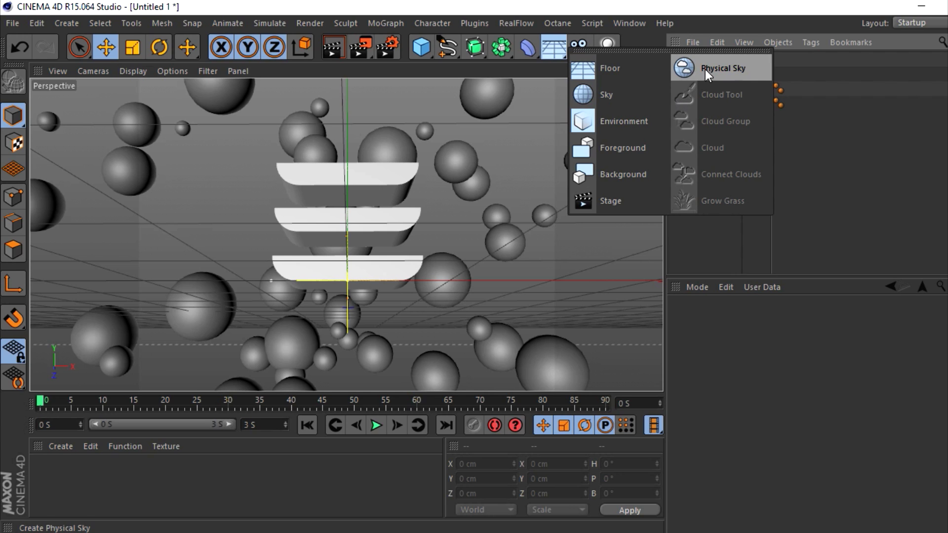
left_click(624, 96)
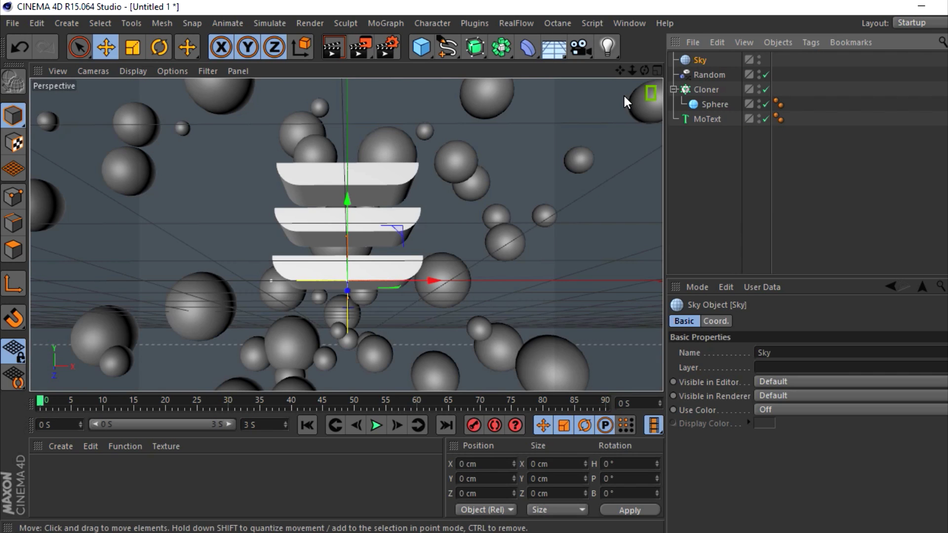
left_click(729, 169)
- Try to merge the image free-hdri-map-at-night-063_1 from the desktop's HDRI folder into the scene
left_click(692, 42)
left_click(710, 65)
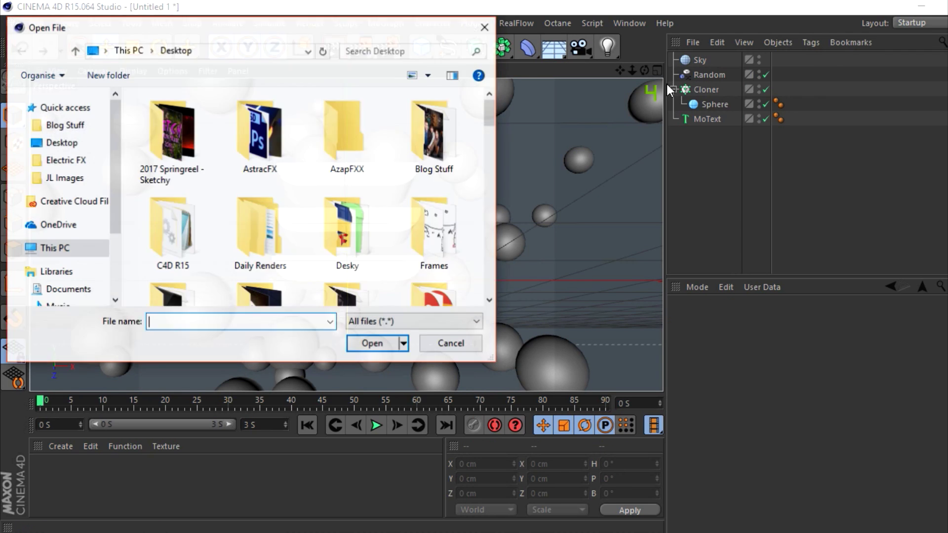
scroll(302, 190, "down", 1)
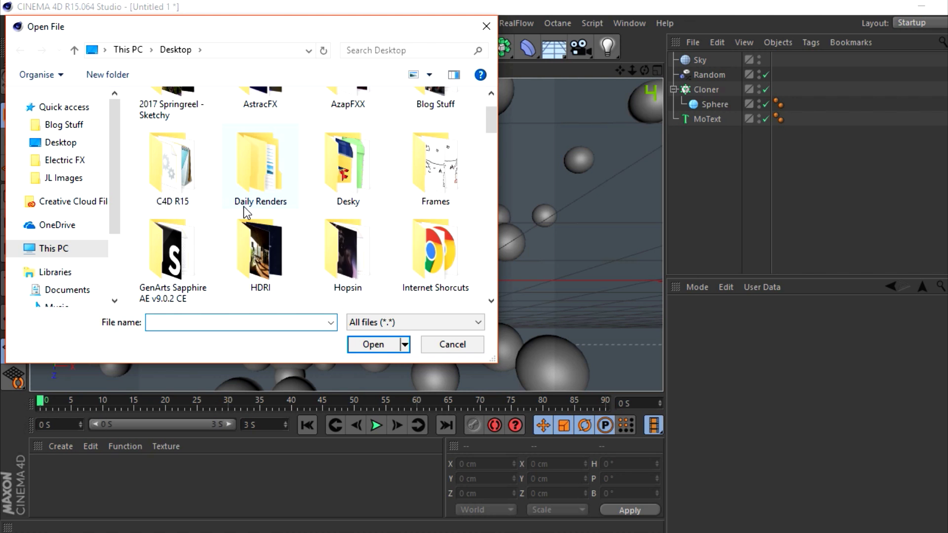
scroll(249, 207, "down", 2)
double_click(257, 183)
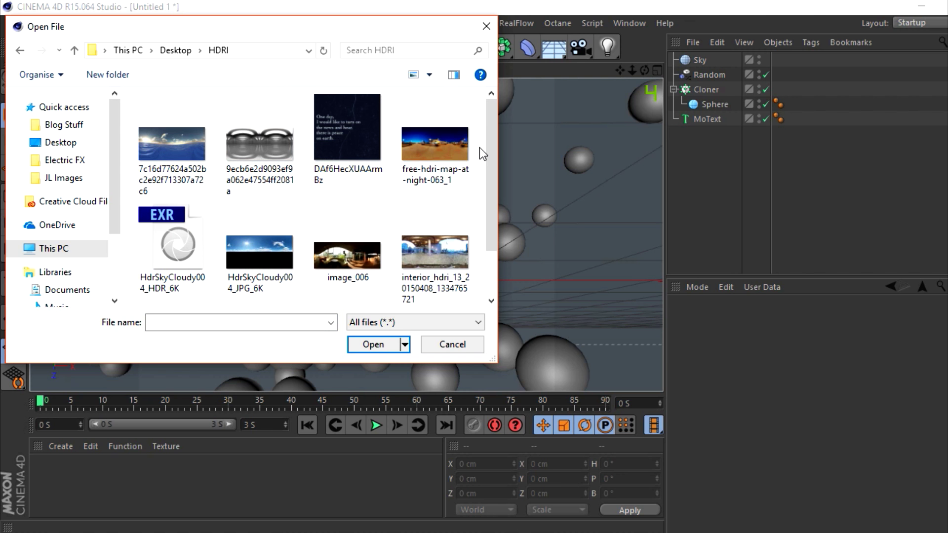
left_click(433, 155)
left_click(372, 344)
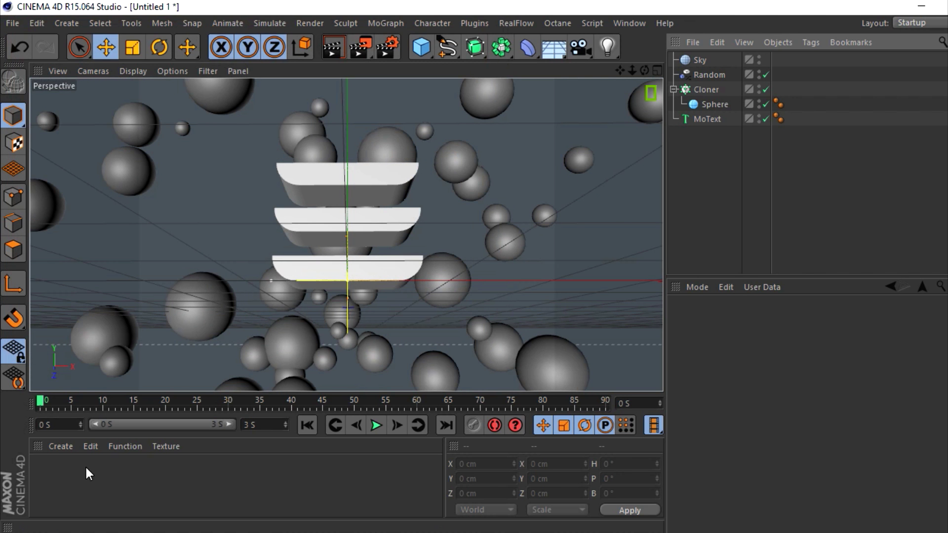
- Create a new material and open it for editing
left_click(61, 446)
left_click(91, 446)
left_click(61, 446)
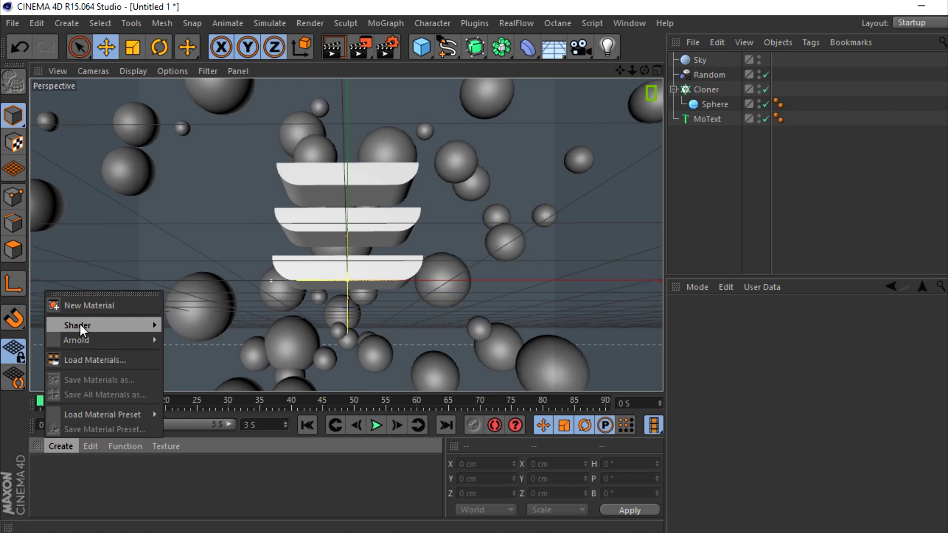
mouse_move(78, 325)
mouse_move(183, 279)
left_click(49, 473)
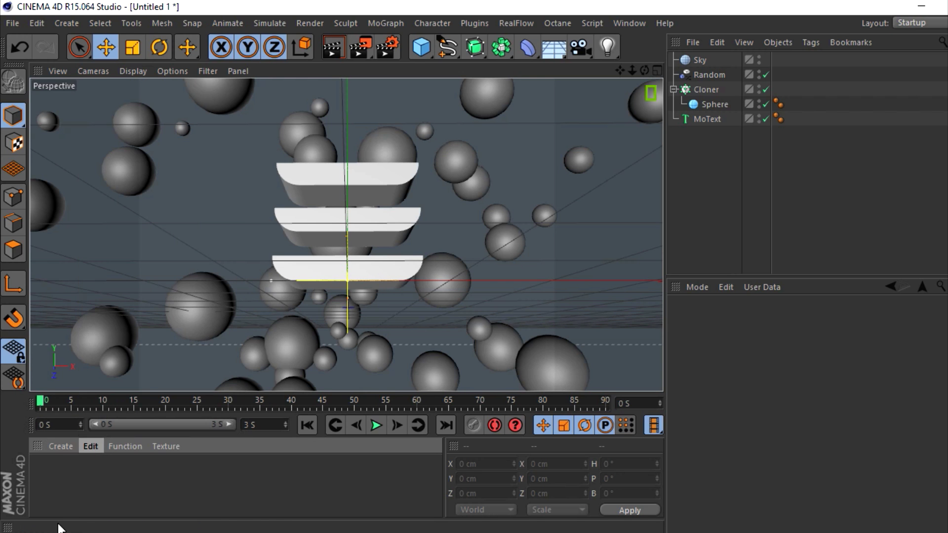
double_click(46, 472)
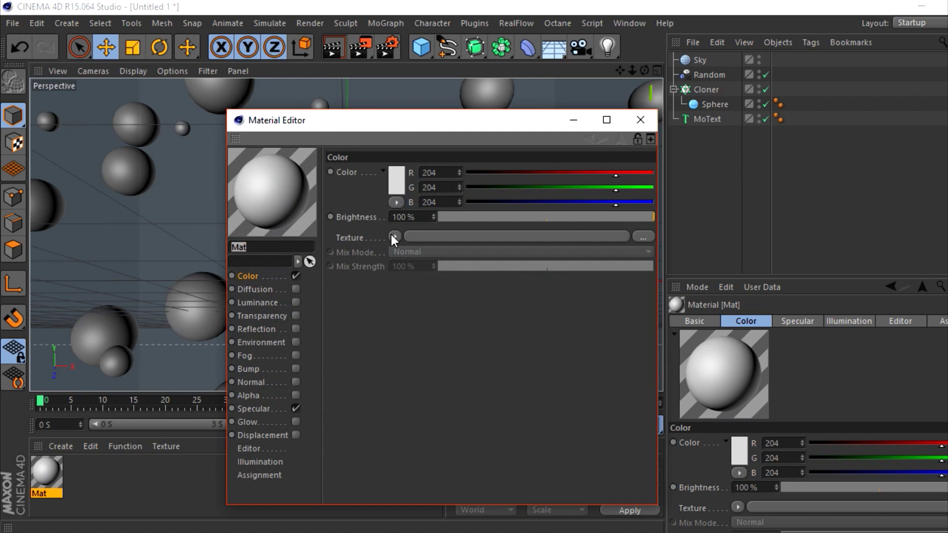
- Load the image free-hdri-map-at-night-063_1 as the material's color texture without copying it to the project location
left_click(396, 238)
left_click(422, 165)
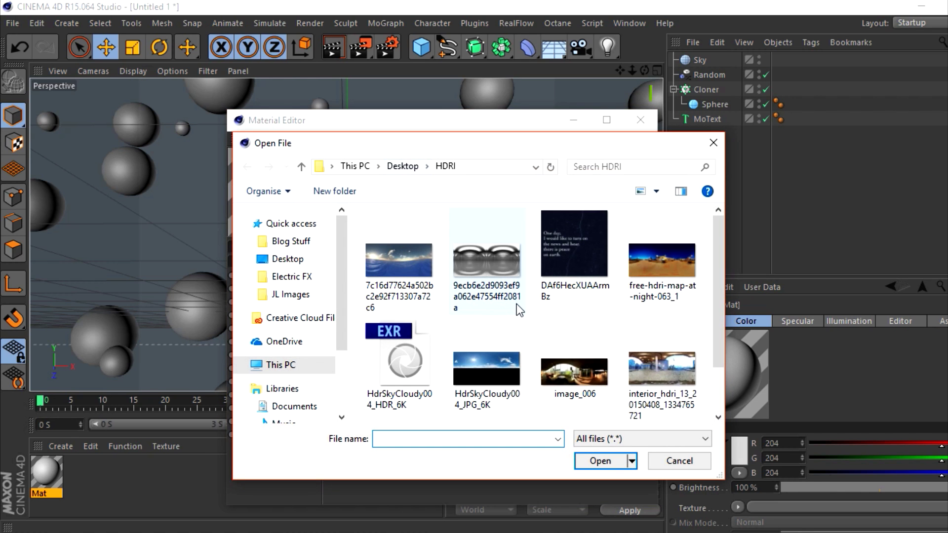
left_click(649, 242)
left_click(599, 461)
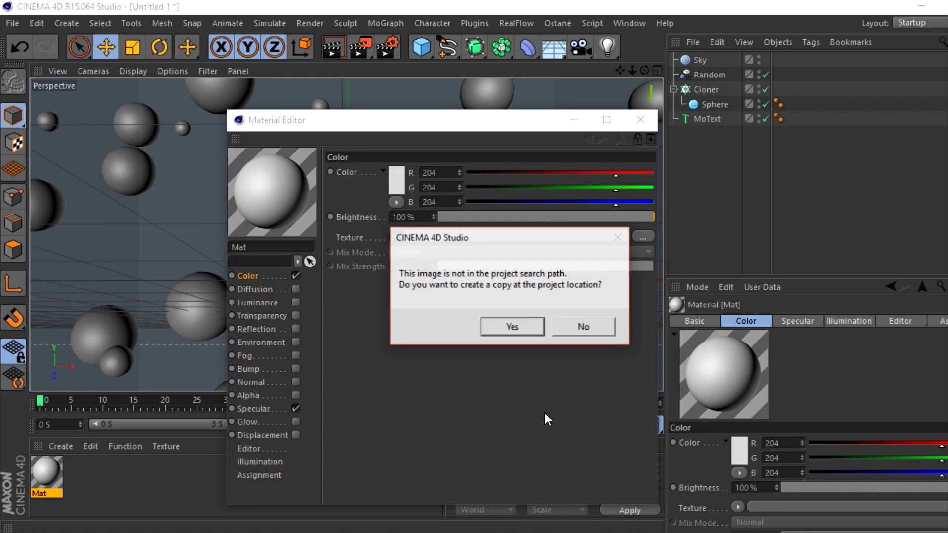
left_click(580, 327)
- Close the material editor and apply the HDRI material to the Sky object
left_click(640, 120)
left_click_drag(38, 477, 700, 60)
left_click(700, 155)
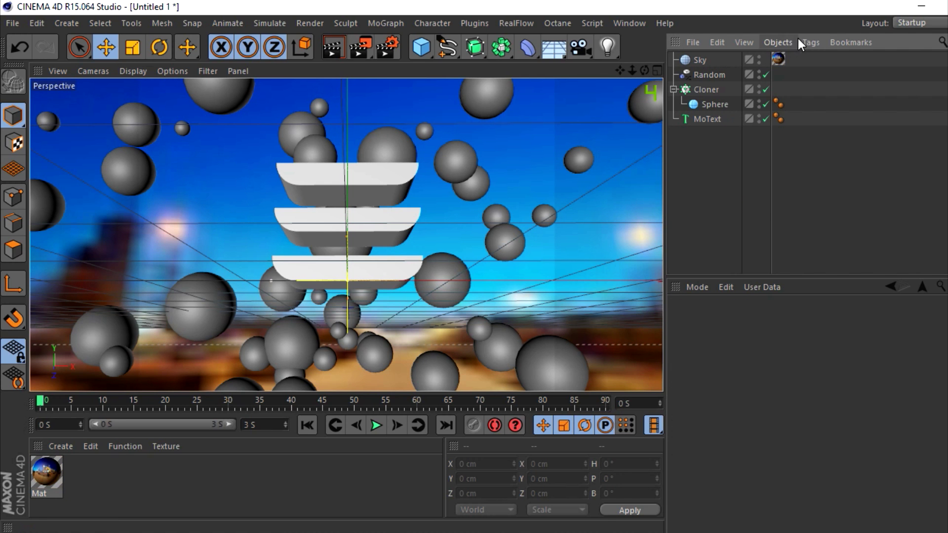
right_click(699, 57)
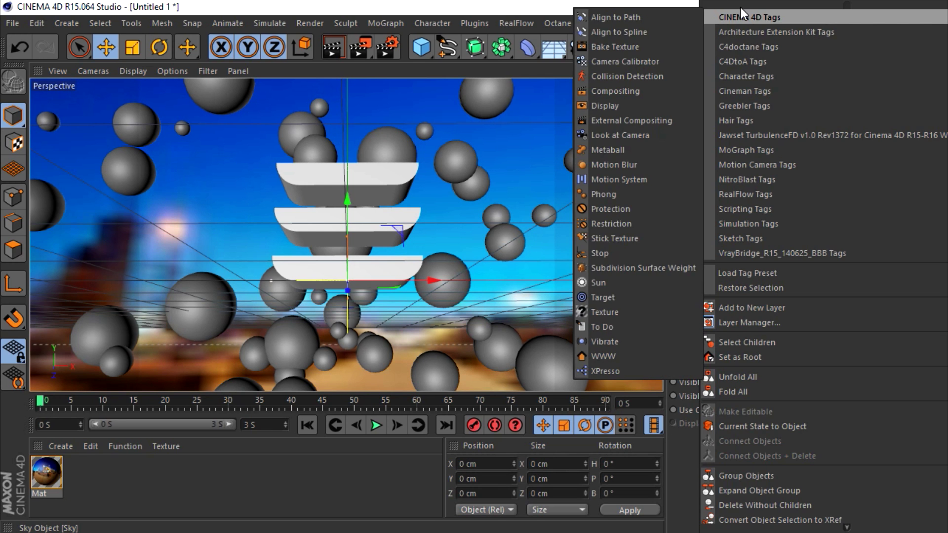
key("Escape")
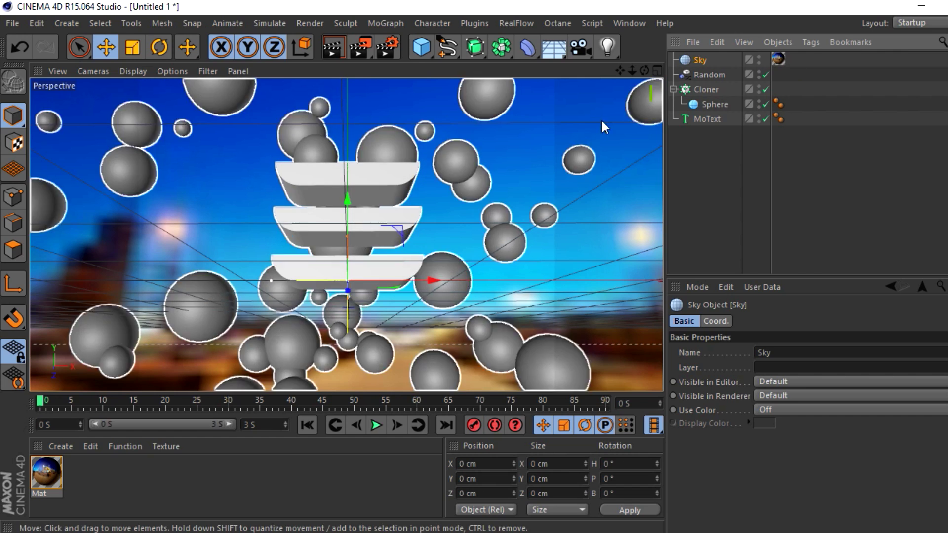
left_click(693, 146)
left_click_drag(644, 70, 667, 72)
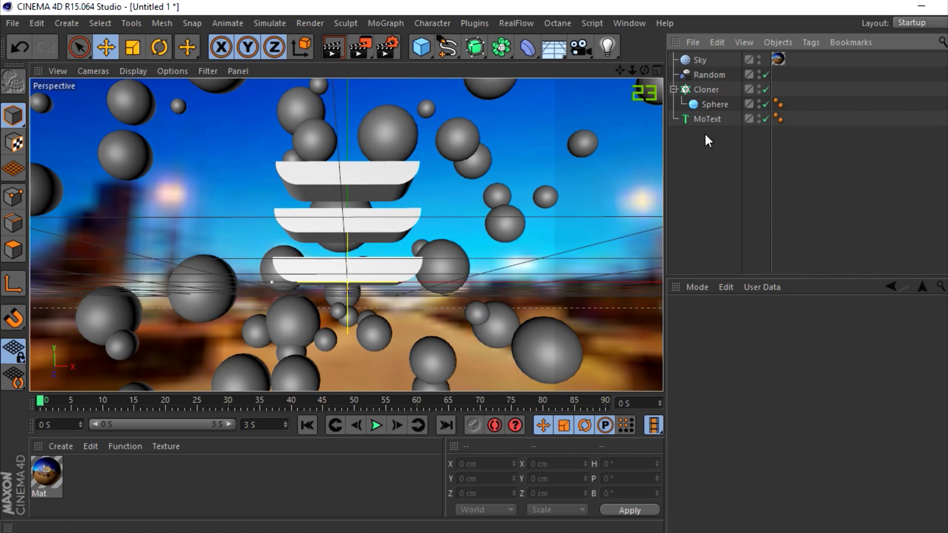
- Add a Compositing tag to the Sky object and disable Seen by Camera on it
right_click(700, 61)
mouse_move(726, 20)
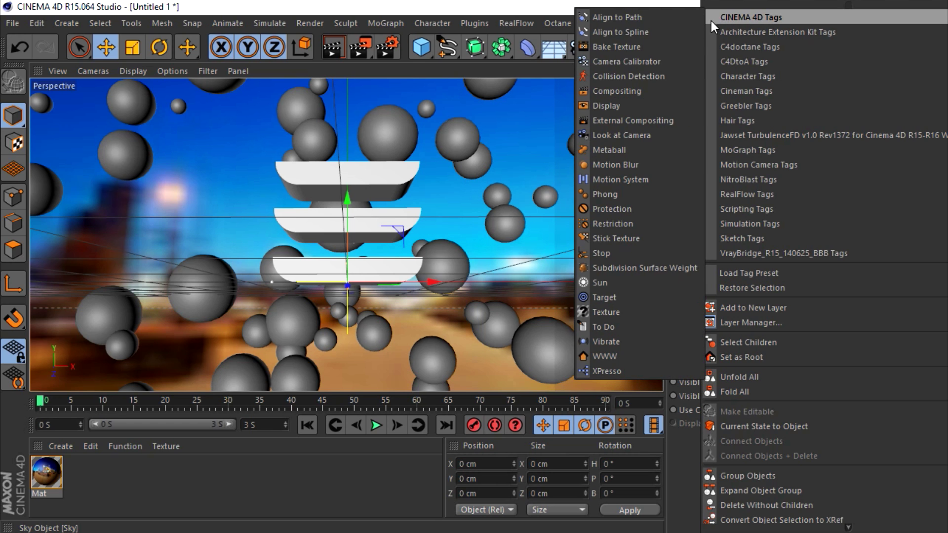
left_click(608, 87)
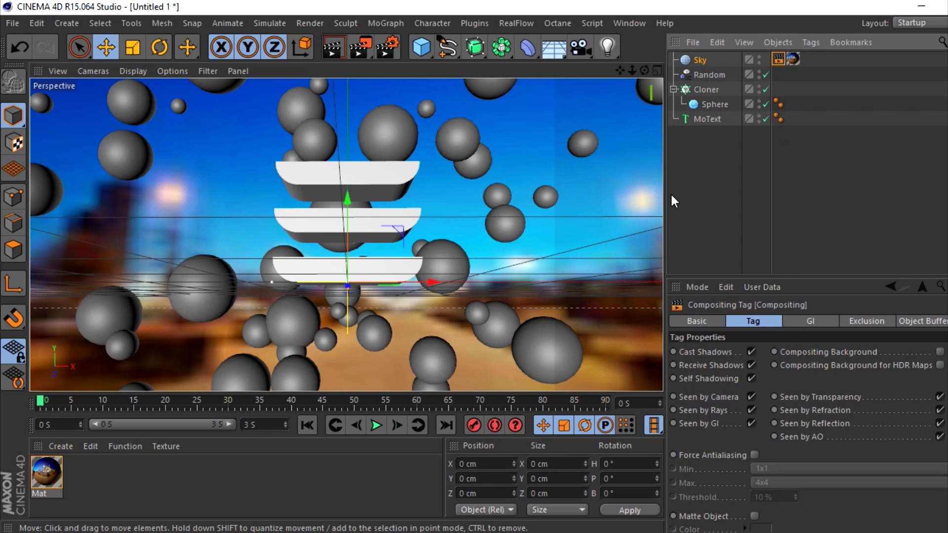
left_click(751, 396)
left_click(735, 139)
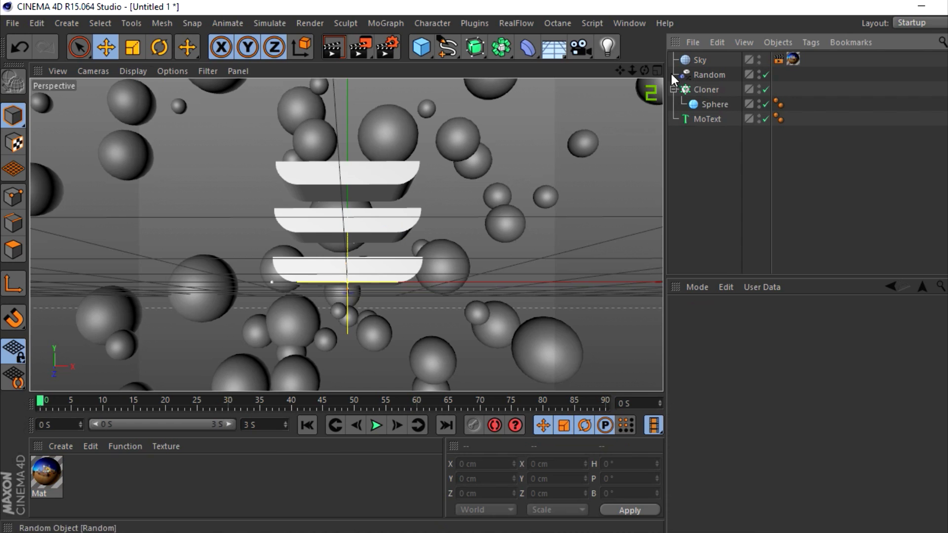
- Render the viewport to preview the scene with the sky hidden from the camera
left_click_drag(644, 70, 641, 71)
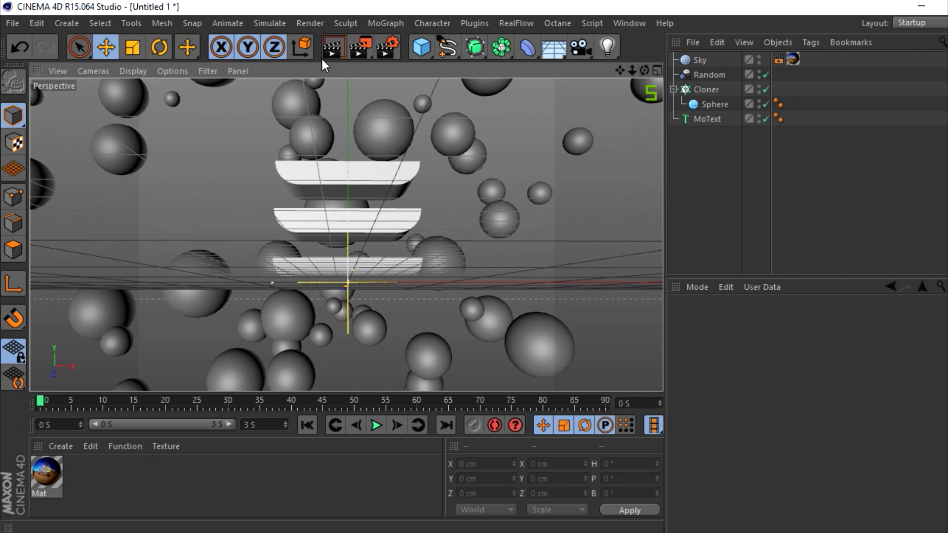
left_click(337, 49)
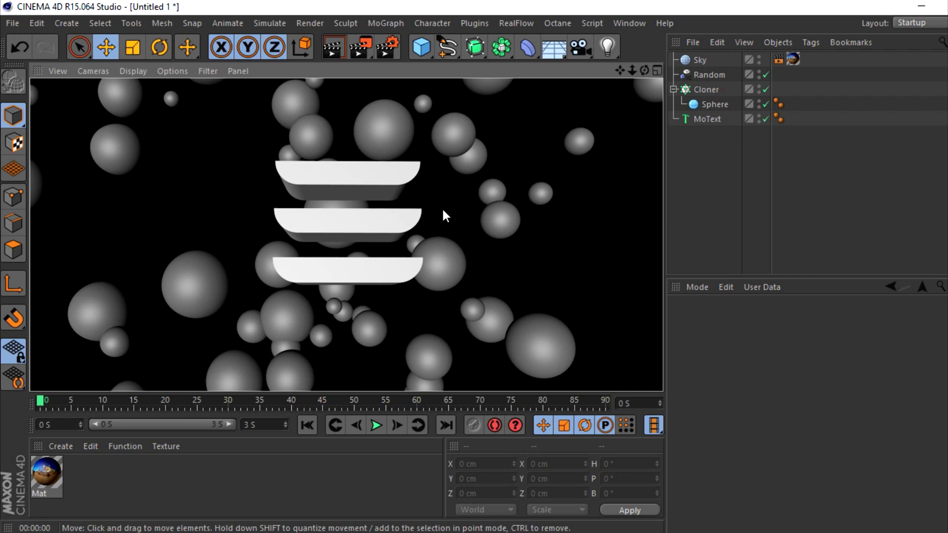
left_click(714, 180)
- Create a second material with the Reflection channel enabled and apply it to the Sphere inside the Cloner
double_click(105, 486)
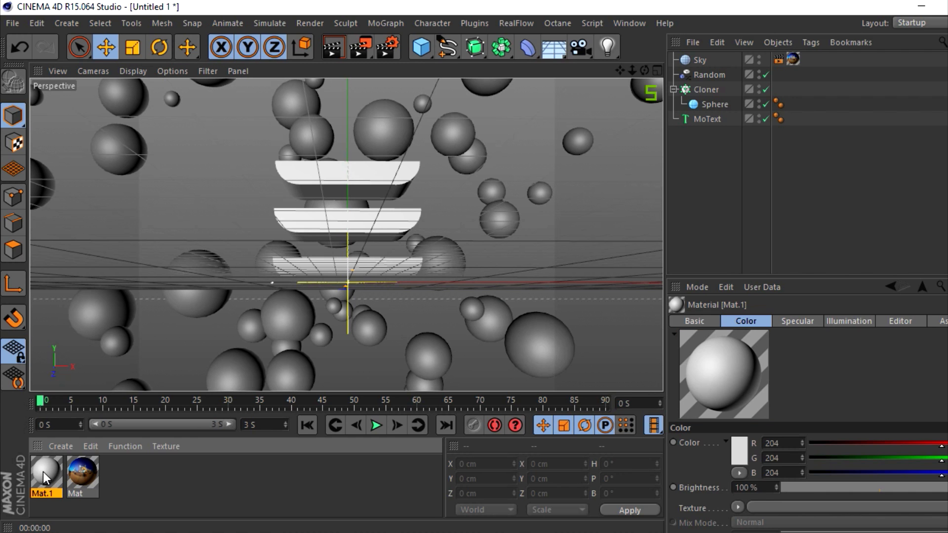
double_click(49, 469)
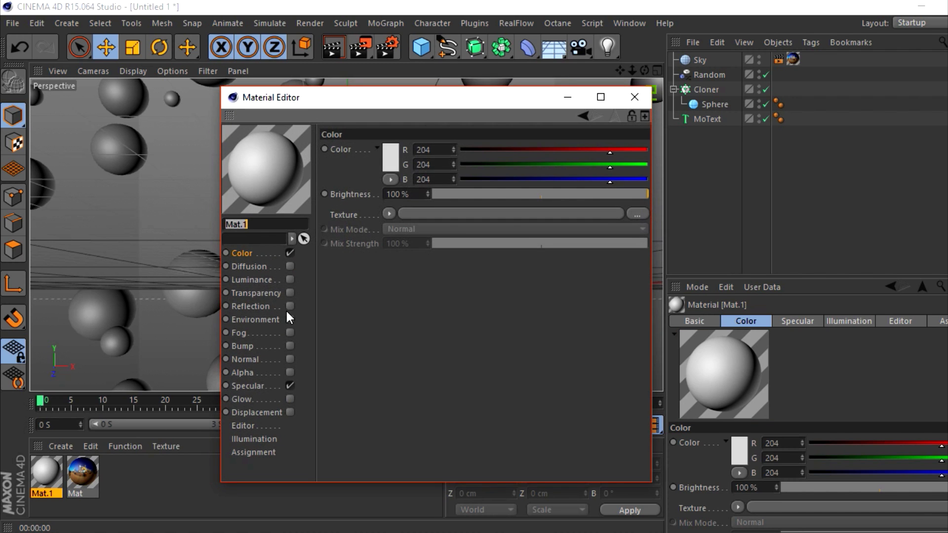
left_click(289, 306)
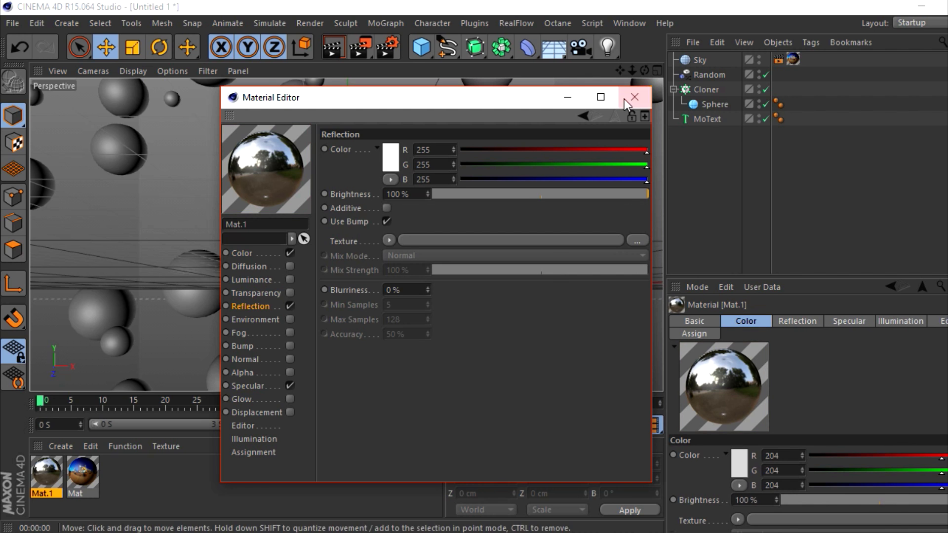
left_click(634, 97)
left_click_drag(39, 486, 708, 104)
left_click(715, 164)
- Render the viewport to preview the reflective spheres, and view the settings of the Sphere's texture tag
left_click(334, 46)
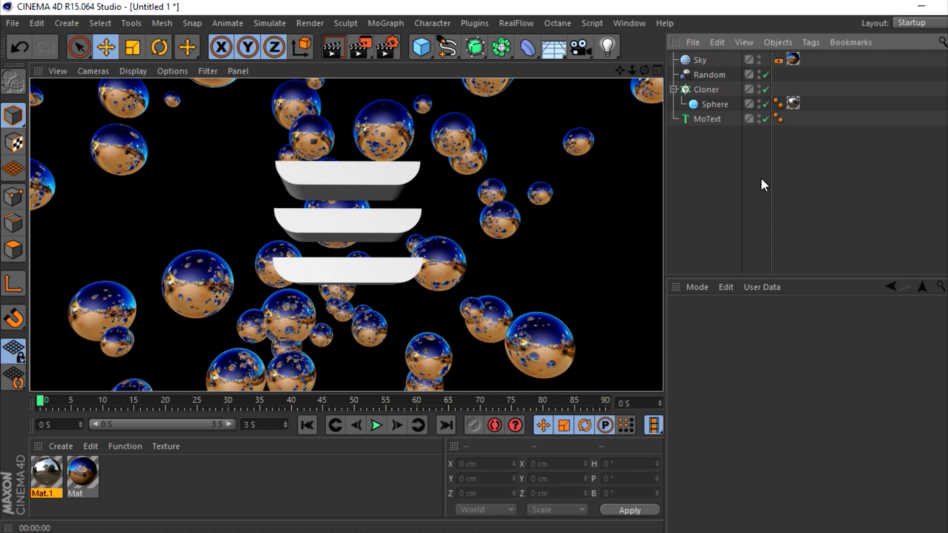
left_click(704, 184)
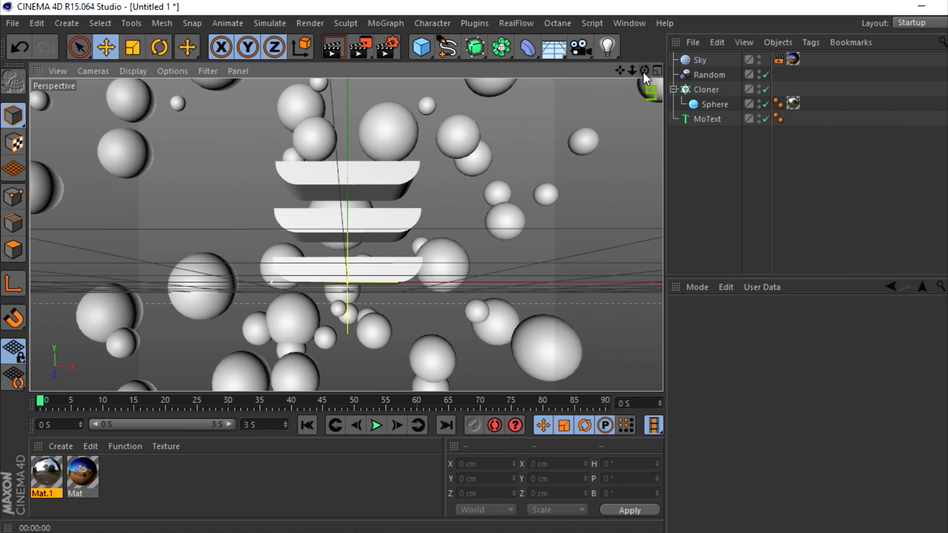
left_click(793, 104)
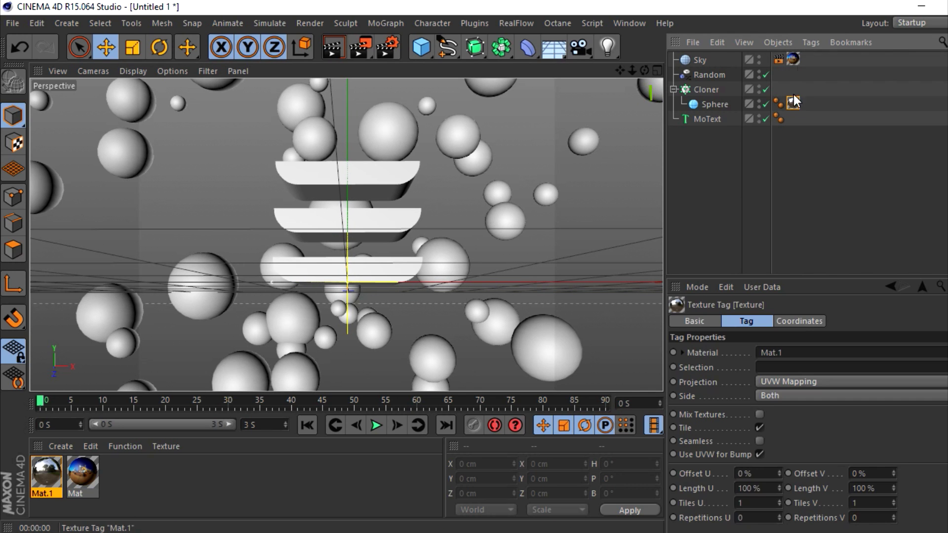
left_click(811, 76)
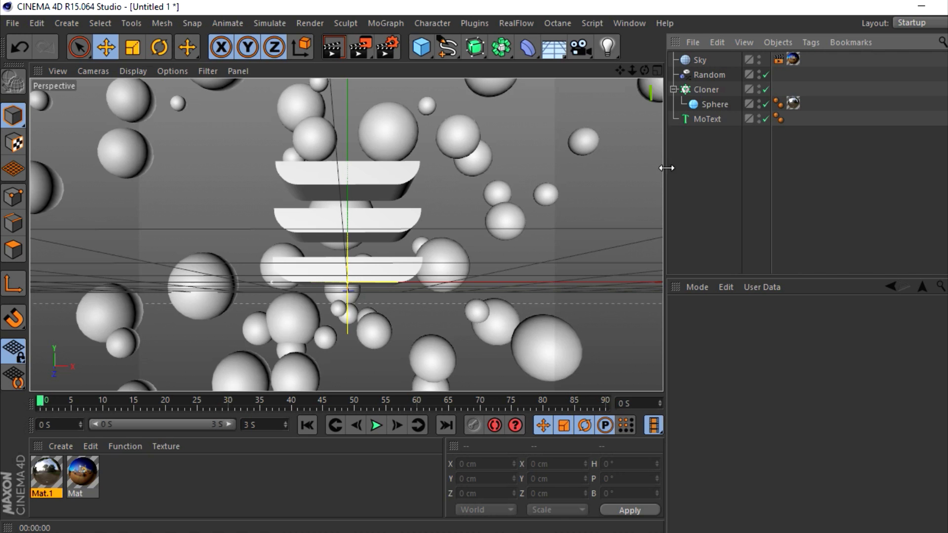
left_click(608, 47)
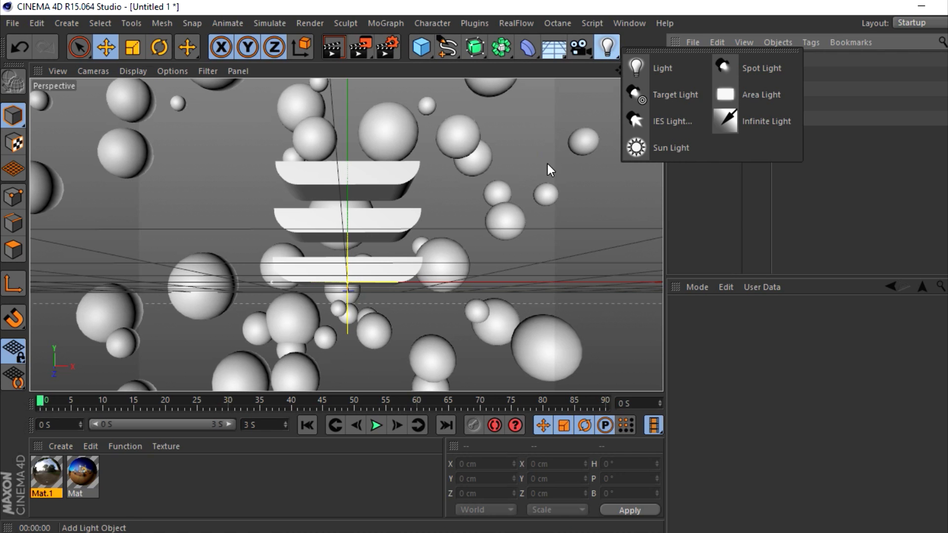
left_click(752, 258)
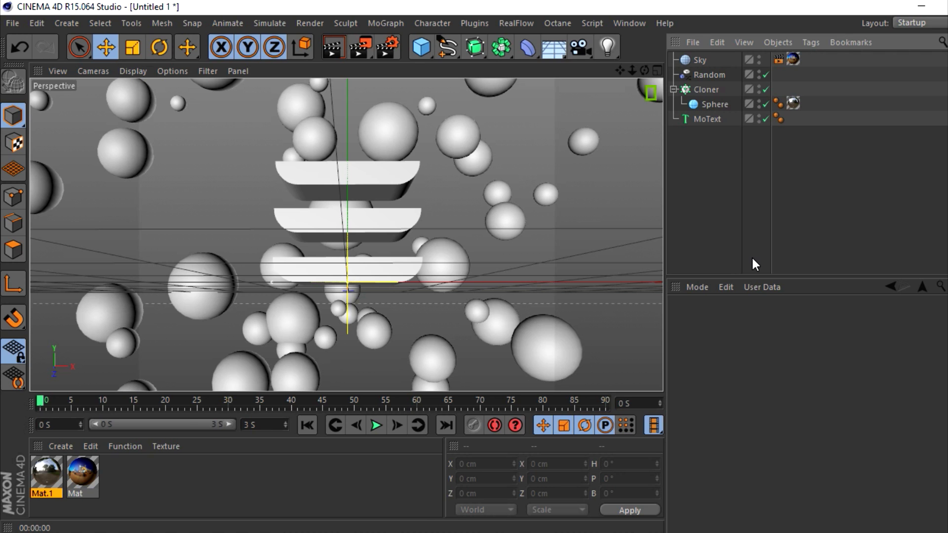
- Try an Omni light beside the extruded letter, and delete it
left_click_drag(607, 47, 677, 79)
left_click_drag(369, 284, 567, 284)
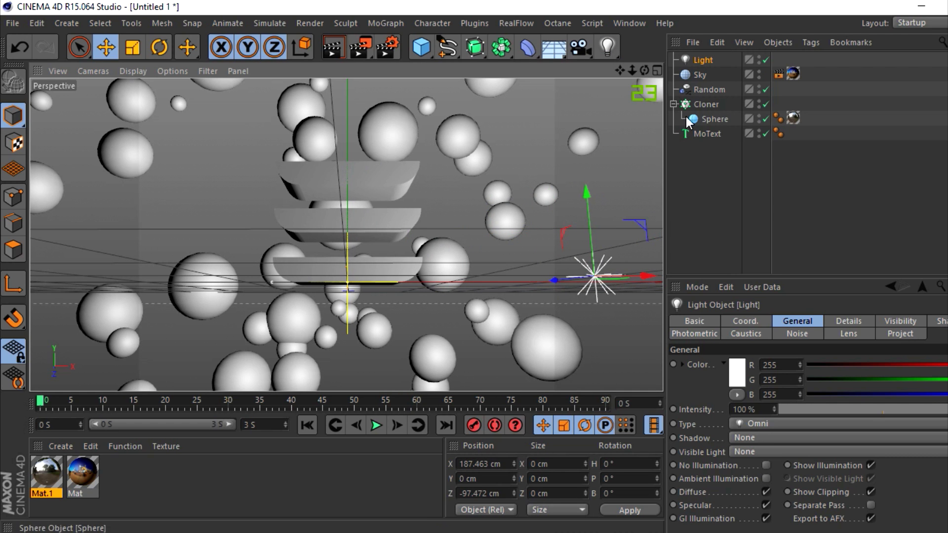
key("Delete")
- Add an Area light, reshape it into a wide rectangle, and add a Camera from the current view
left_click_drag(609, 49, 738, 94)
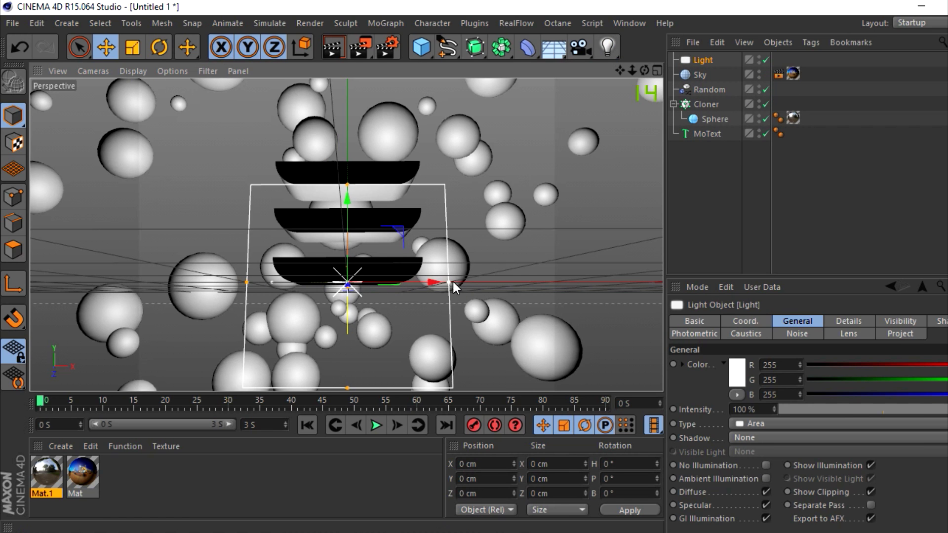
left_click_drag(345, 185, 345, 214)
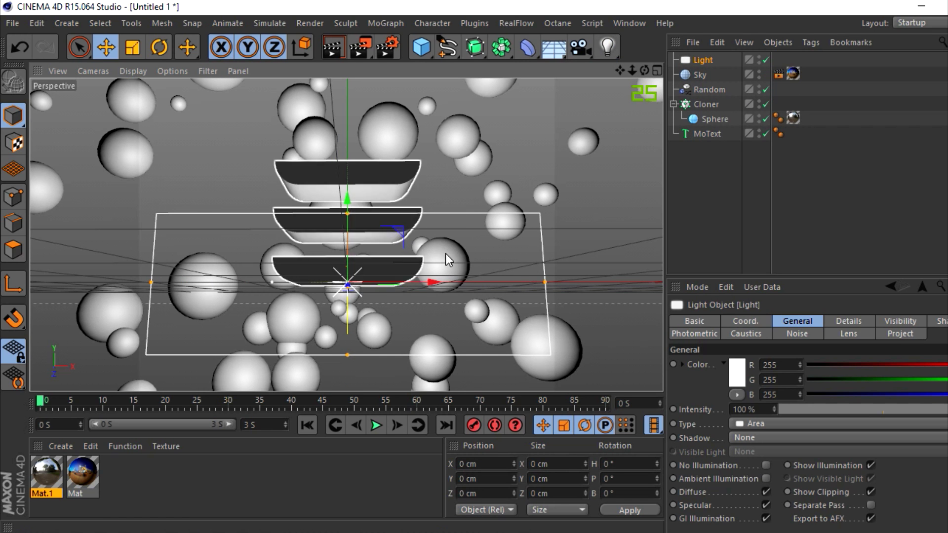
left_click_drag(579, 47, 627, 74)
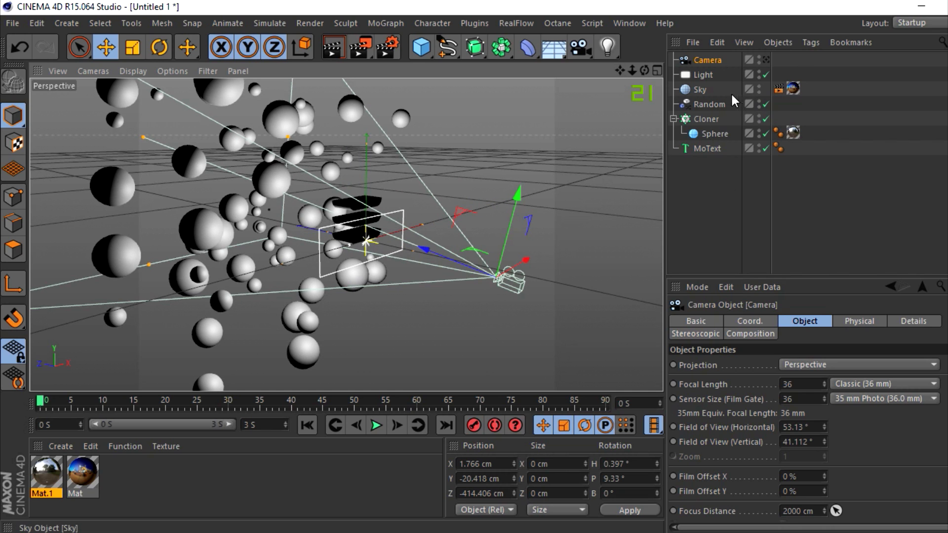
- Move the Area light in front of the letter to about X 296 cm and Z -447 cm, and rotate its heading to 20°
left_click(702, 76)
left_click_drag(311, 228, 598, 241)
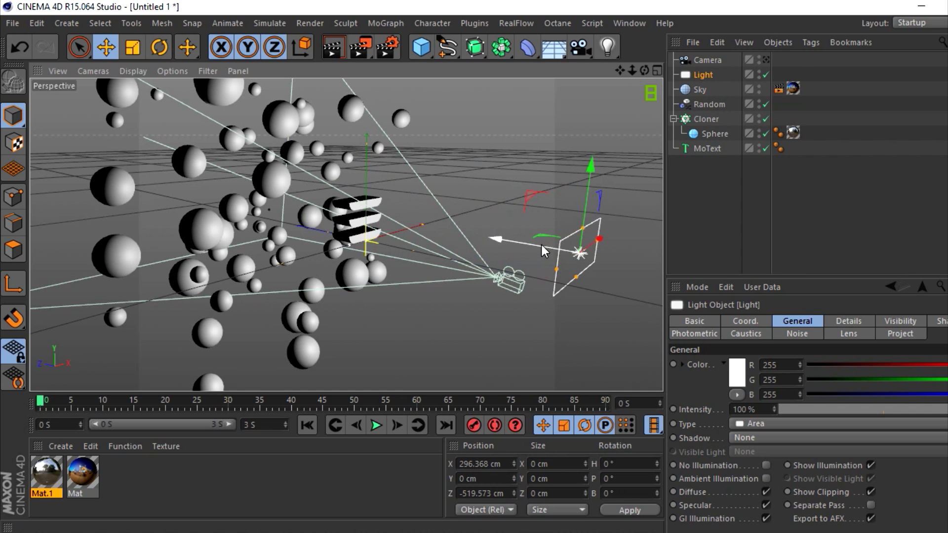
left_click_drag(543, 250, 514, 244)
left_click(159, 47)
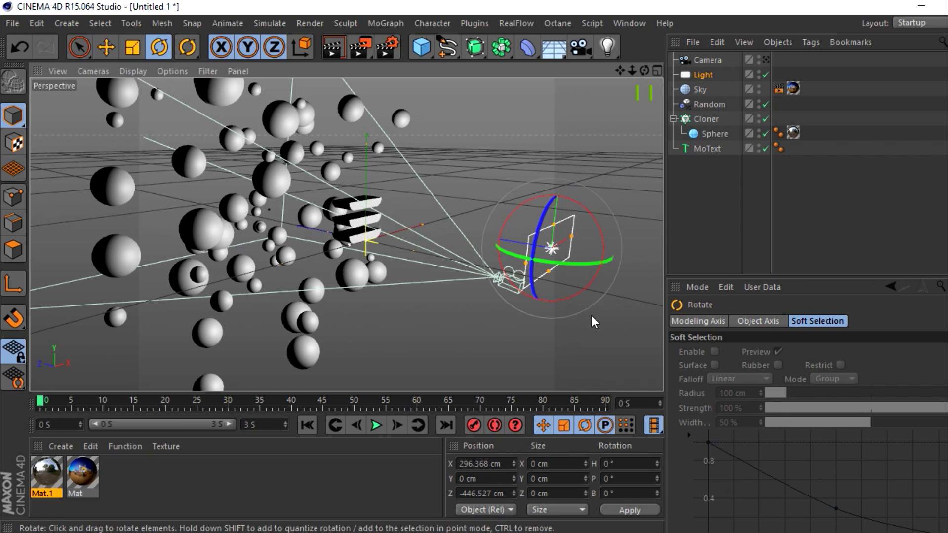
left_click_drag(581, 263, 617, 267)
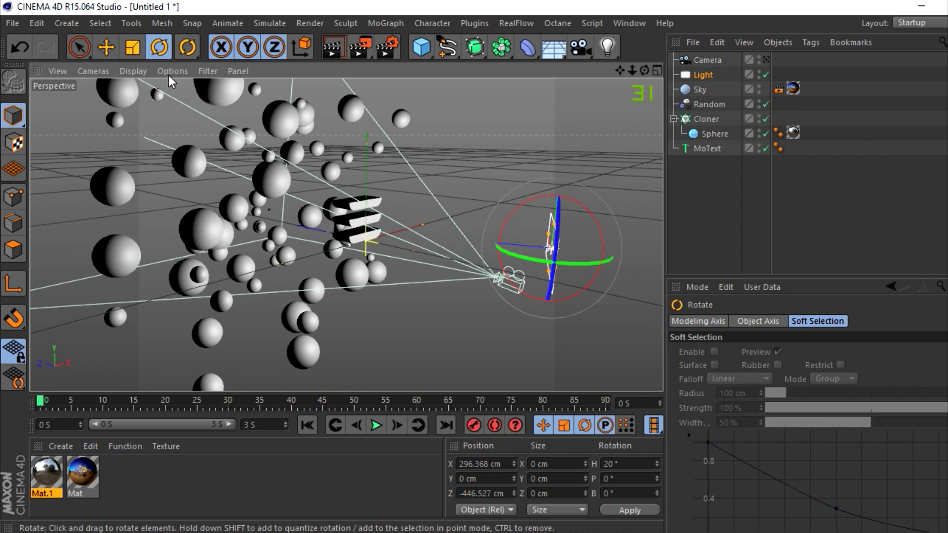
- Raise the Area light and place a duplicate on the opposite side of the letter, with its heading rotated to -50°
left_click(106, 47)
left_click_drag(558, 236, 286, 253)
left_click(165, 51)
left_click(106, 47)
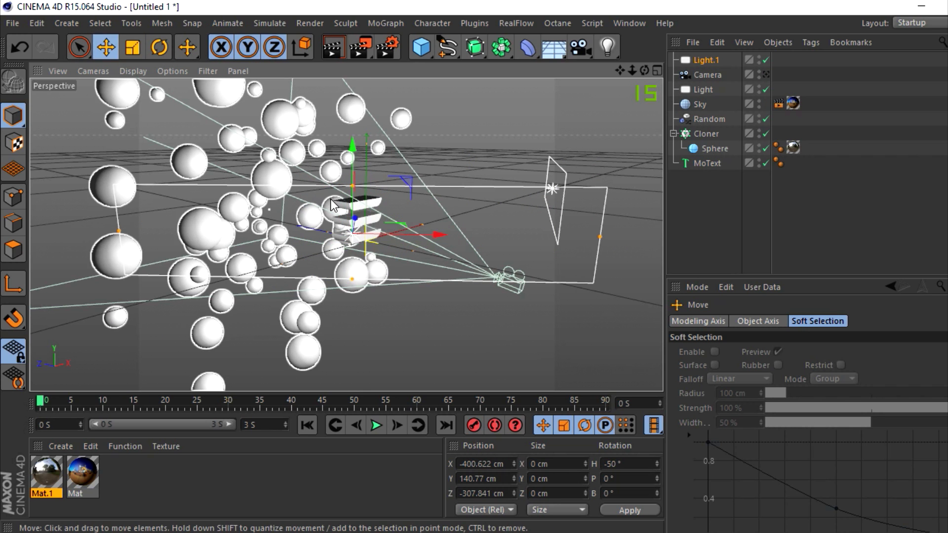
left_click_drag(369, 236, 332, 285)
- Look through the Camera and move Light directly below Light.1 in the object list
left_click(766, 74)
left_click(721, 196)
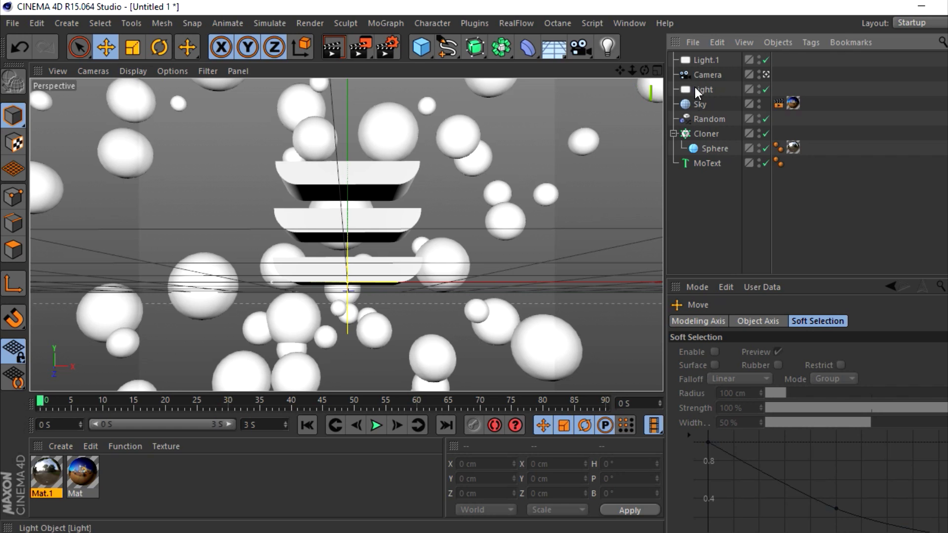
left_click_drag(697, 90, 701, 67)
left_click(724, 216)
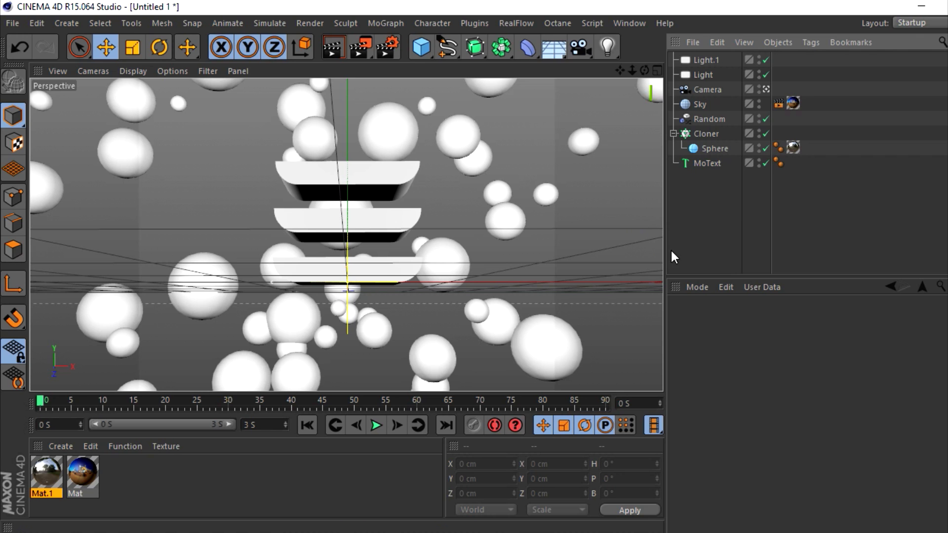
left_click(713, 90)
left_click(727, 209)
left_click(452, 49)
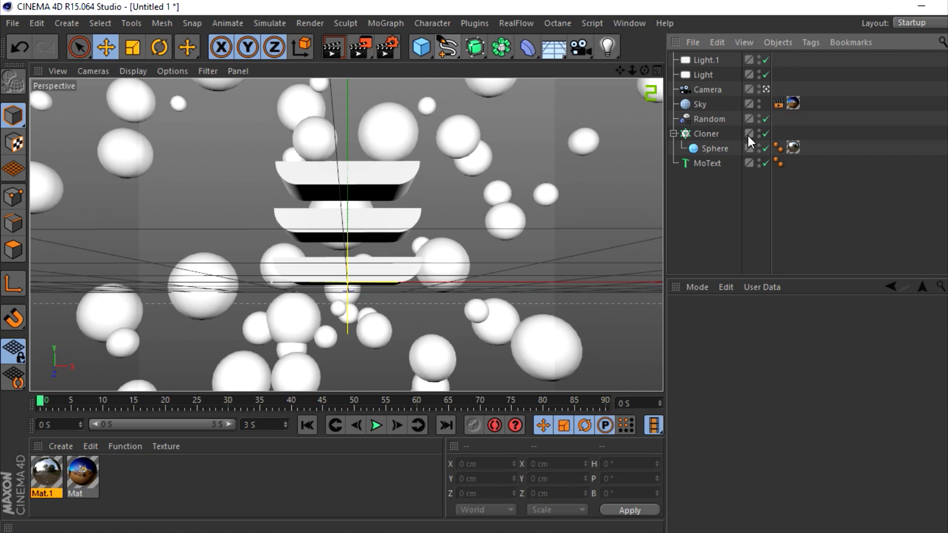
left_click(707, 89)
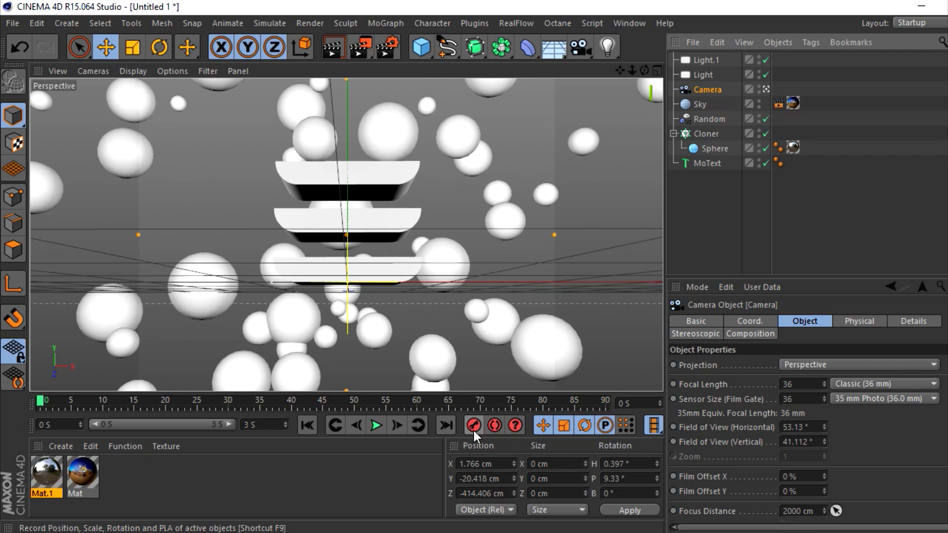
left_click(720, 202)
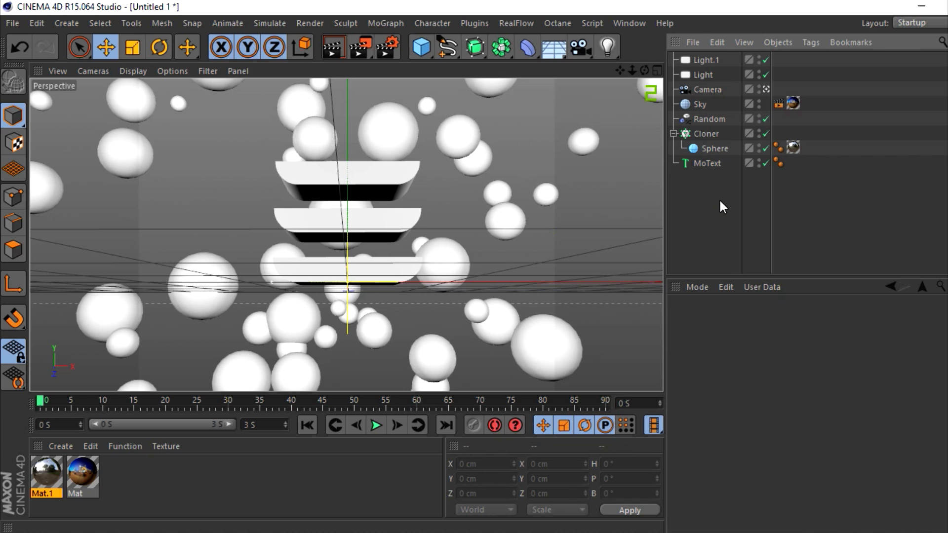
- Duplicate the Camera and look through the copy
left_click(708, 90)
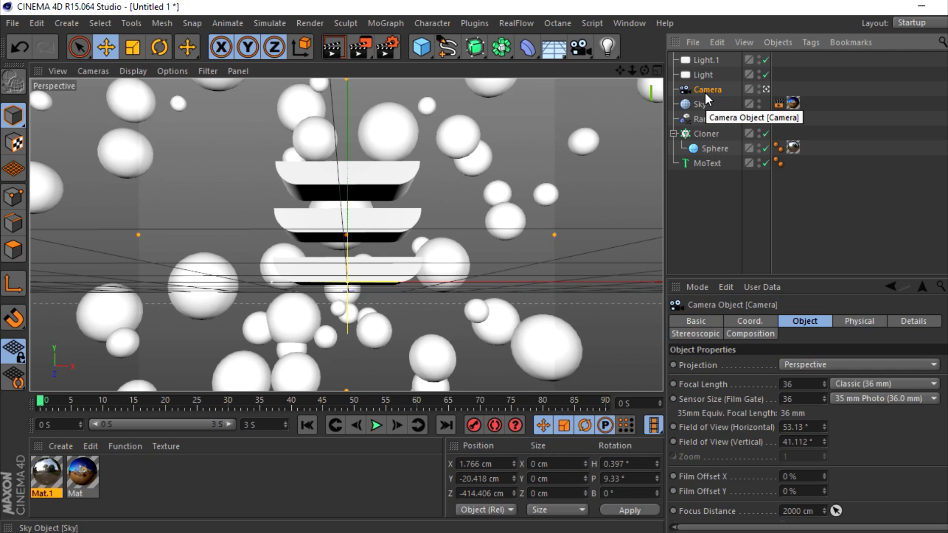
mouse_move(701, 91)
left_mouse_down("ctrl")
mouse_move(691, 93)
mouse_move(702, 83)
left_mouse_up("ctrl")
left_click(766, 90)
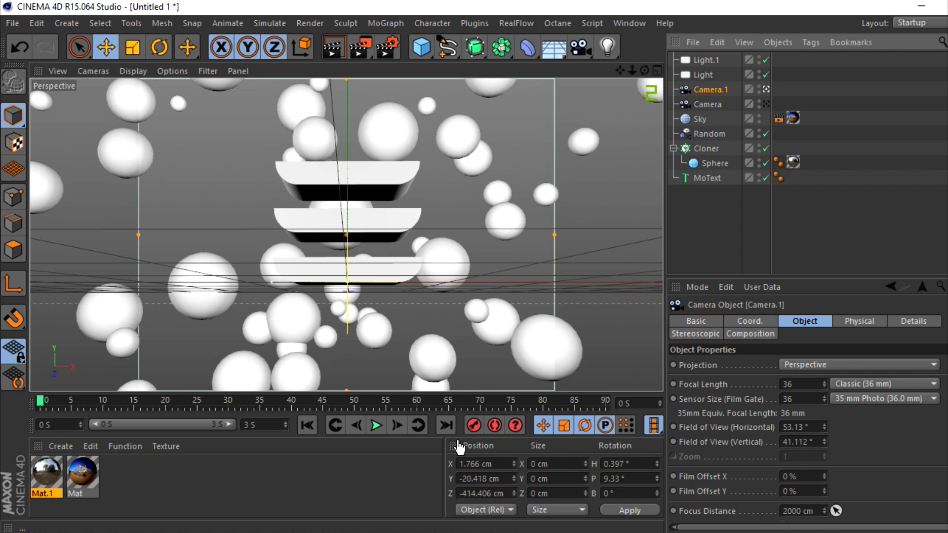
- Keyframe Camera.1 at 0 s, and at 3 s moved in to about Z -68 cm with its pitch at about 36°
left_click(474, 425)
left_click(547, 400)
left_click_drag(547, 398, 605, 401)
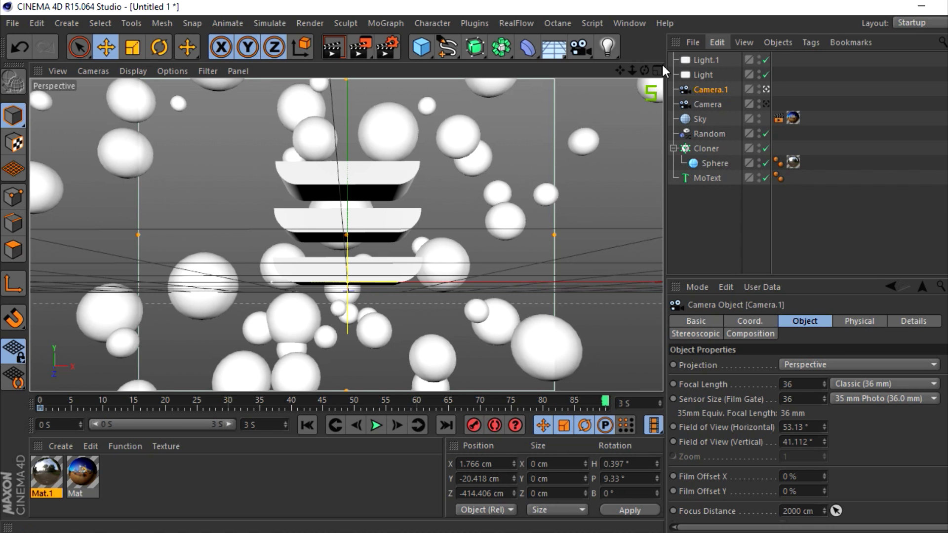
mouse_move(632, 71)
left_mouse_down()
mouse_move(657, 72)
mouse_move(645, 66)
mouse_move(647, 33)
mouse_move(642, 65)
left_mouse_up()
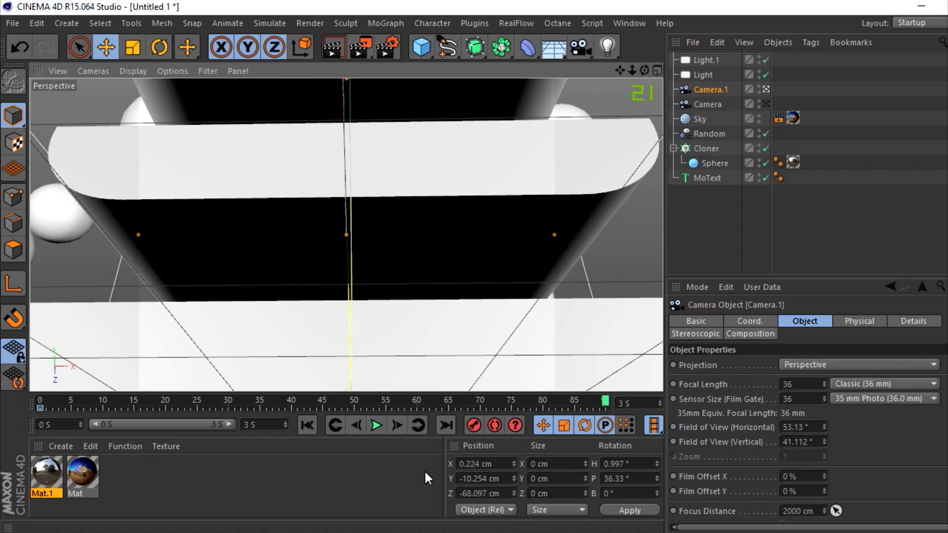
left_click(473, 425)
- Scrub through the timeline to review the Camera.1 animation and return to the first frame
mouse_move(606, 397)
left_mouse_down()
mouse_move(37, 378)
mouse_move(366, 378)
mouse_move(334, 373)
mouse_move(28, 412)
mouse_move(392, 414)
left_mouse_up()
left_click_drag(605, 408, 40, 397)
left_click_drag(393, 408, 605, 408)
left_click_drag(43, 397, 72, 408)
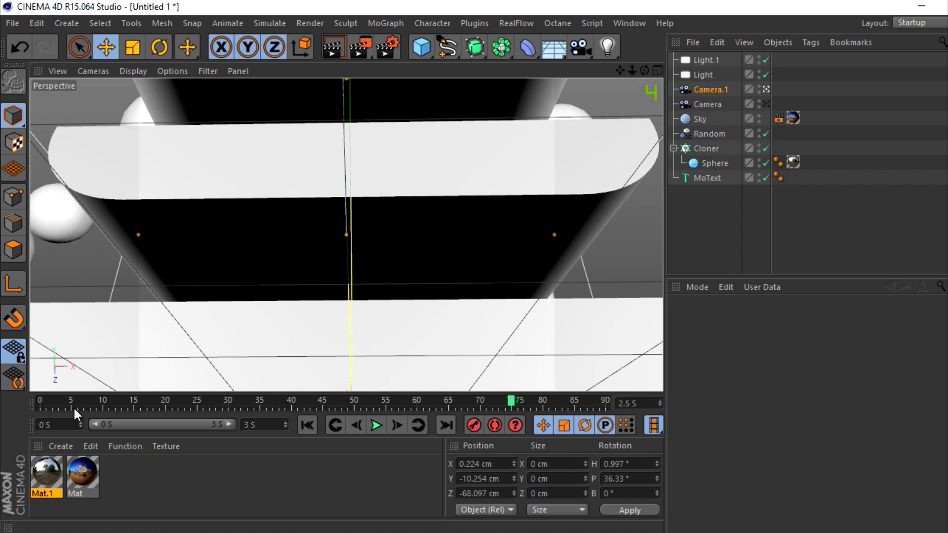
key("shift+f")
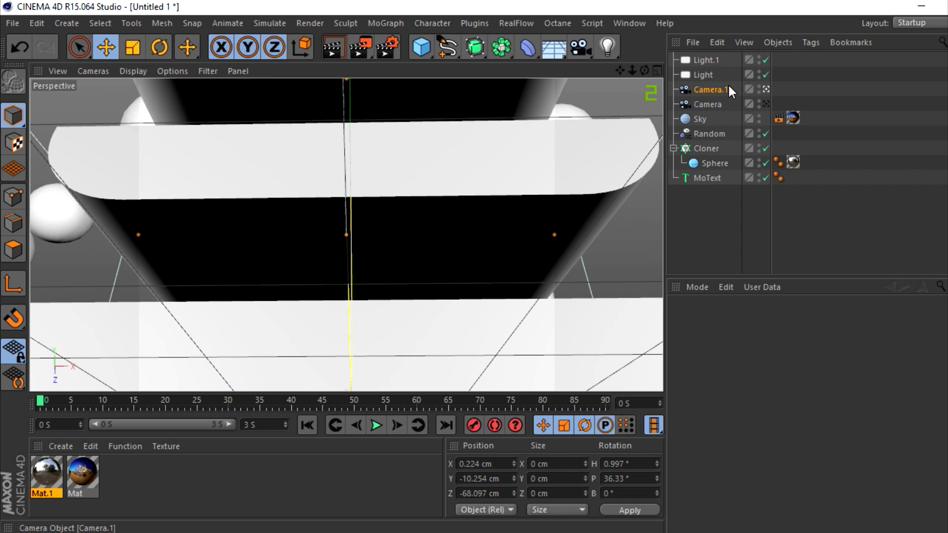
- Replace the keyframed Camera.1 with a fresh duplicate of Camera and look through it
key("Delete")
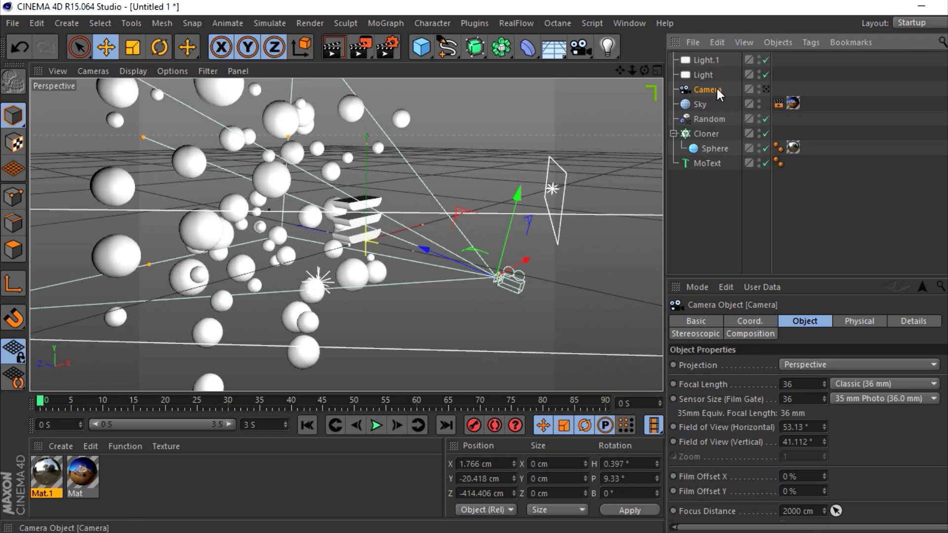
key("ctrl+z")
left_click(766, 60)
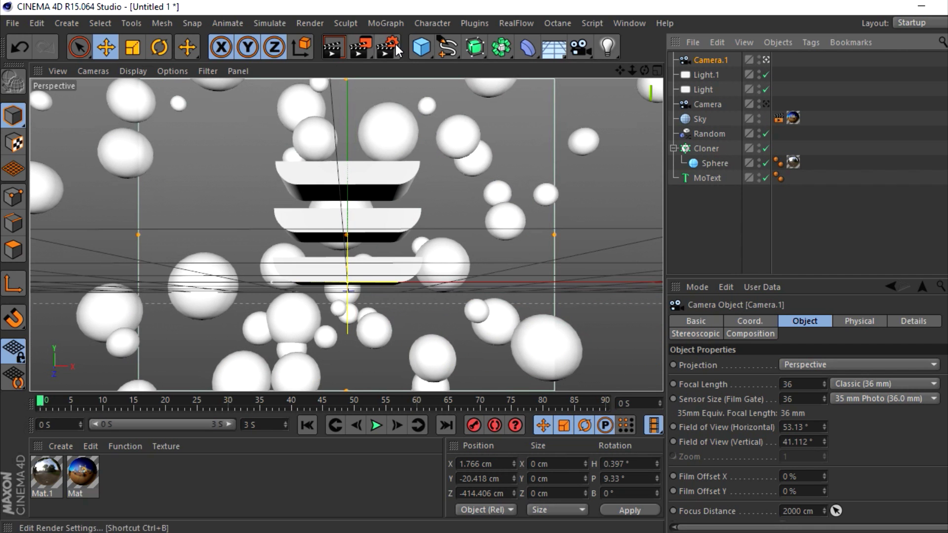
- Add a Circle spline, leave the camera view, and rotate the circle's pitch to 90° so it lies flat
left_click_drag(445, 52, 593, 120)
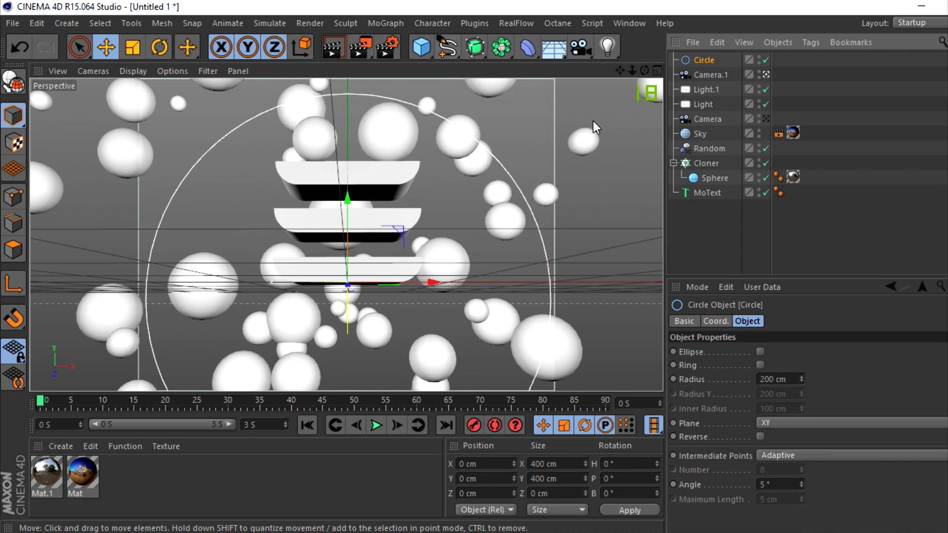
left_click(729, 243)
left_click(766, 74)
left_click(693, 61)
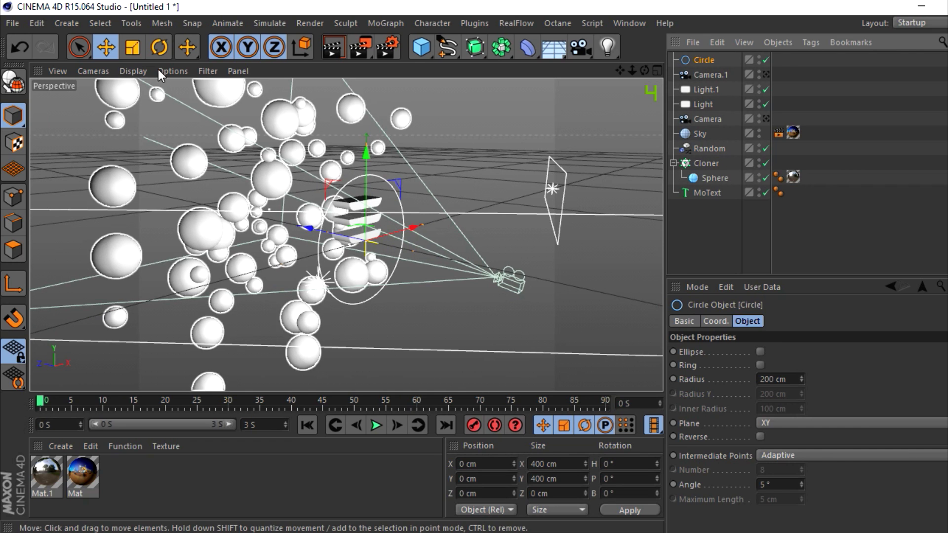
left_click(159, 47)
left_click_drag(395, 205, 403, 277)
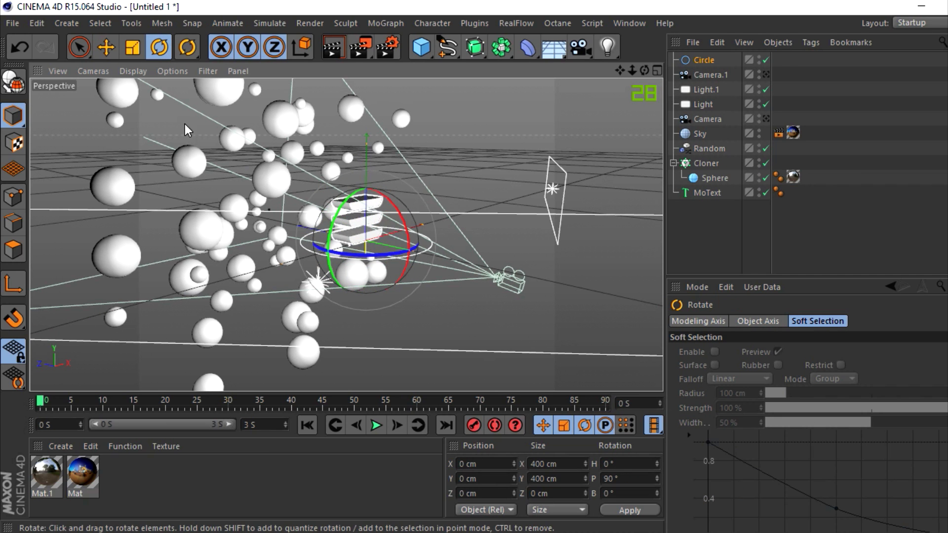
- Scale the Circle to about 582 cm across and move it to about X -17, Y 69, Z 11 cm
left_click(132, 47)
left_click_drag(212, 156, 252, 76)
left_click(119, 48)
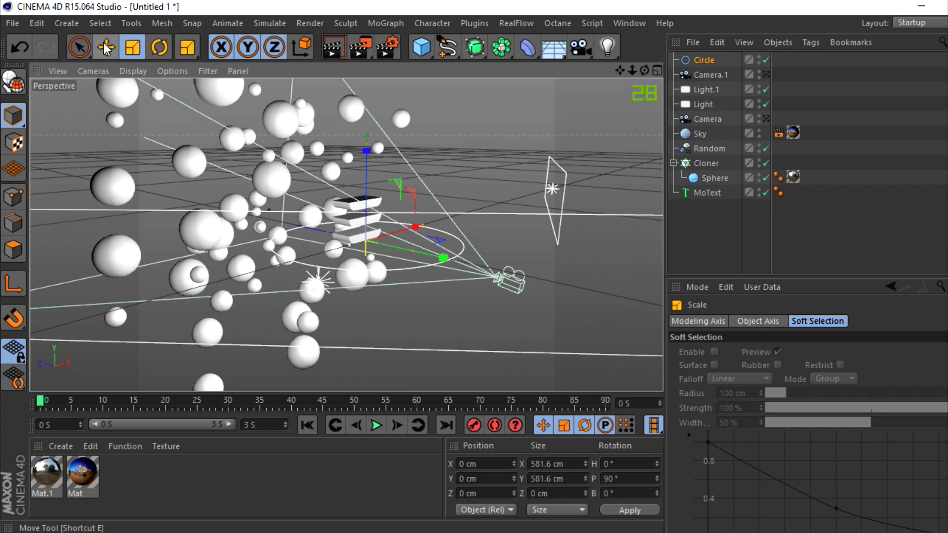
mouse_move(367, 226)
left_mouse_down()
mouse_move(374, 194)
mouse_move(373, 216)
left_mouse_up()
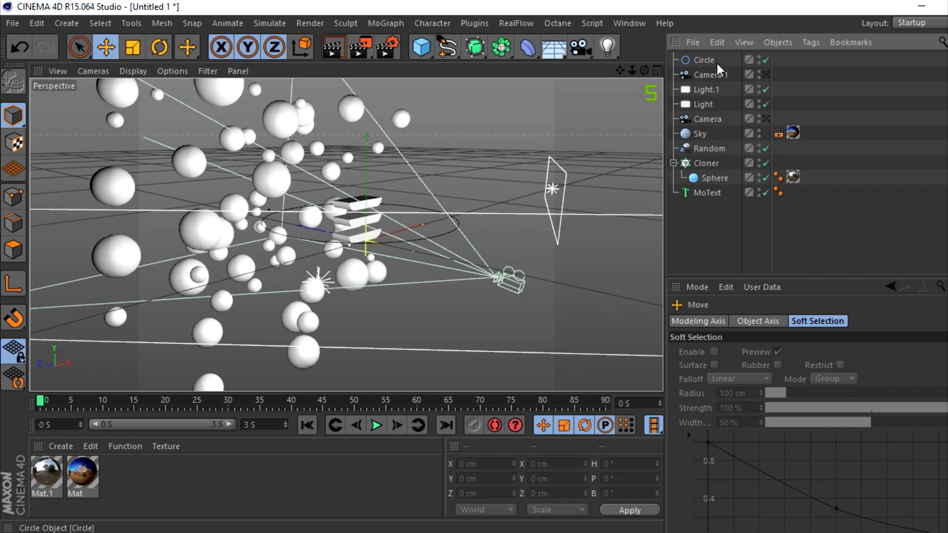
- Add an Align to Spline tag to Camera.1 with the Circle as its spline path
left_click(707, 75)
right_click(708, 75)
mouse_move(711, 78)
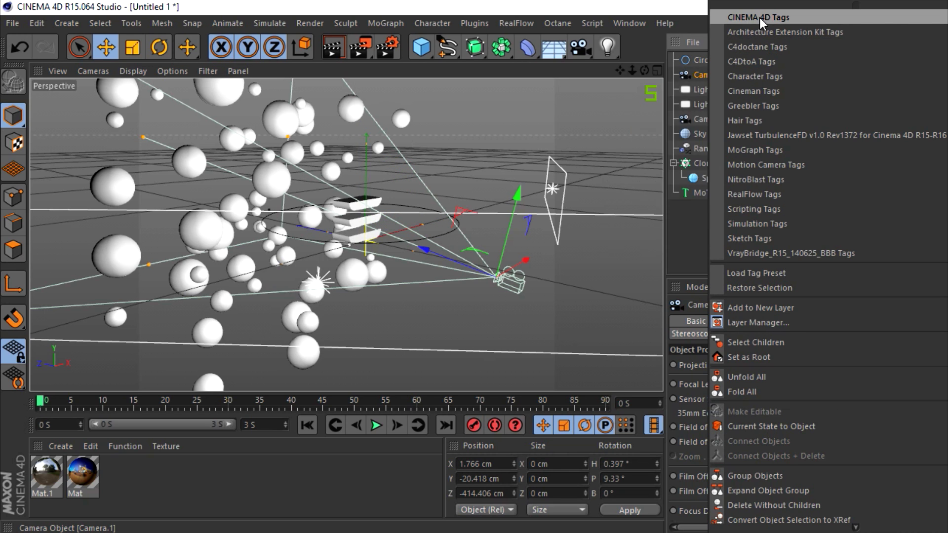
mouse_move(756, 17)
left_click(627, 31)
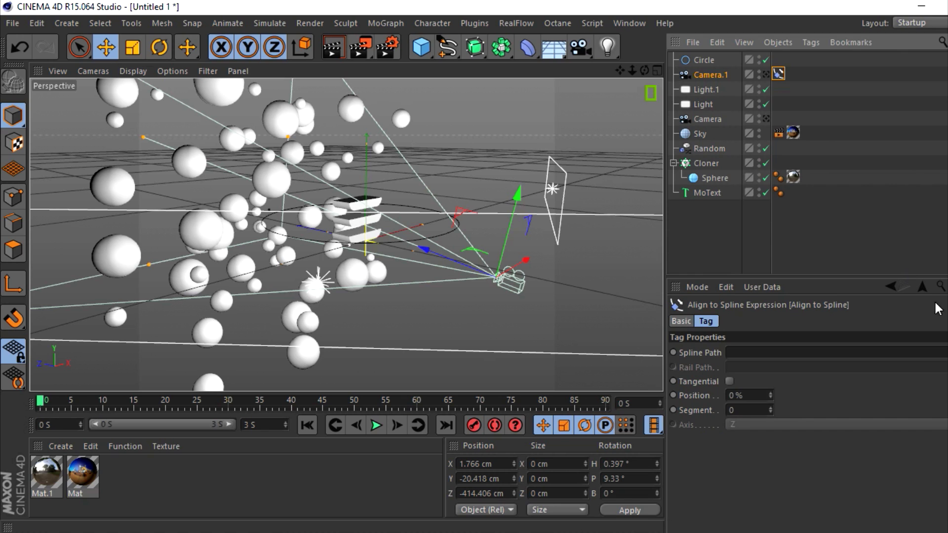
left_click(707, 61)
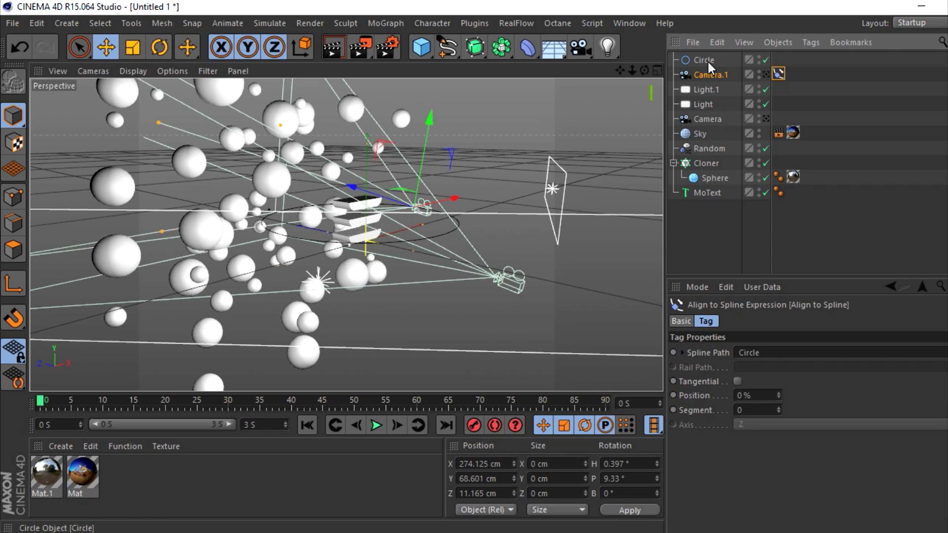
left_click(839, 81)
- Add a Null and move it to about Y 58 cm and Z 26 cm at the letter
left_click(707, 191)
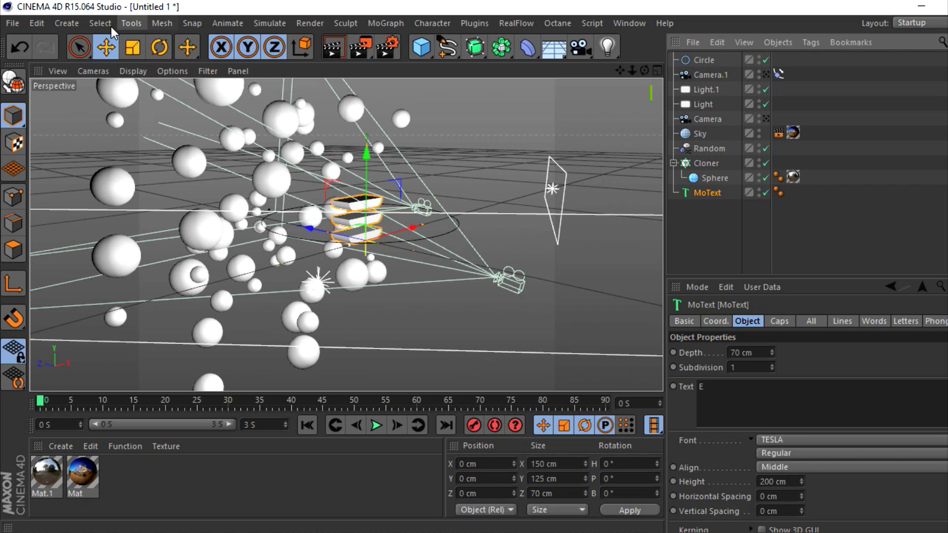
left_click(88, 24)
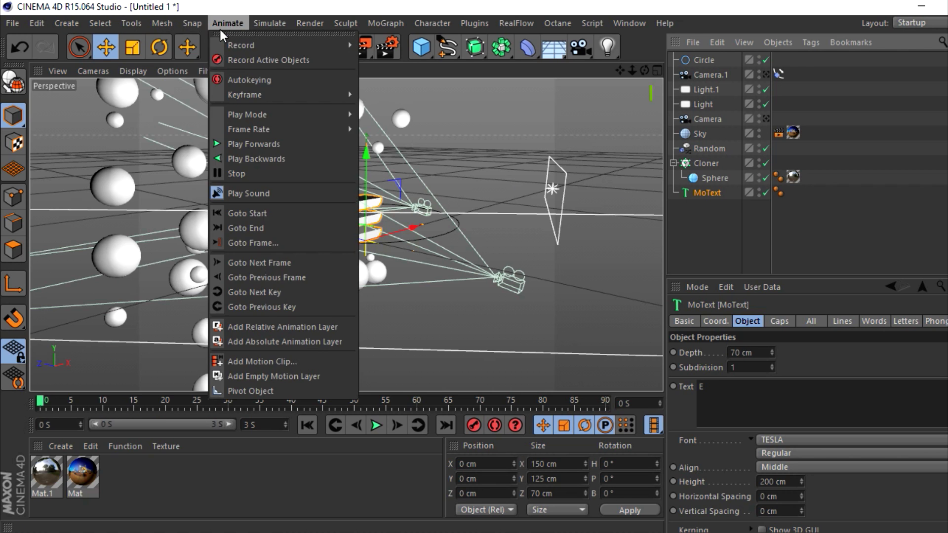
mouse_move(71, 20)
mouse_move(74, 44)
left_click(132, 44)
left_click_drag(365, 197, 362, 172)
left_click_drag(327, 214, 320, 218)
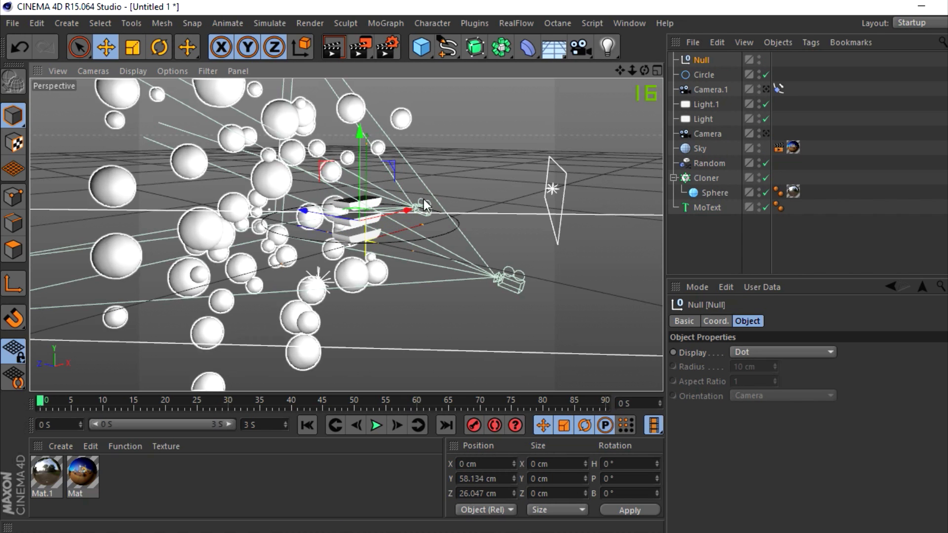
- Make MoText a child of the Null and rename the Null "Target / Logo"
left_click_drag(698, 61, 699, 200)
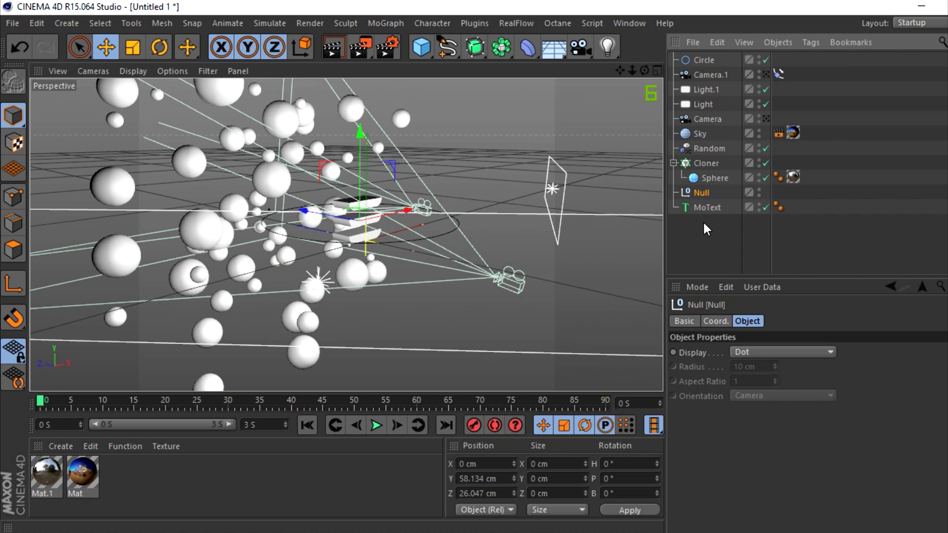
left_click(703, 223)
left_click(699, 192)
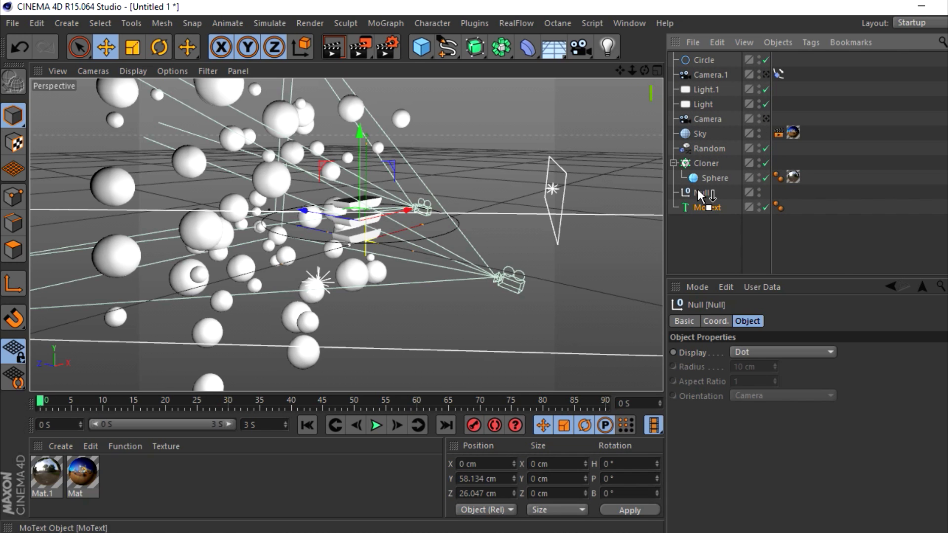
left_click_drag(705, 208, 710, 195)
double_click(704, 192)
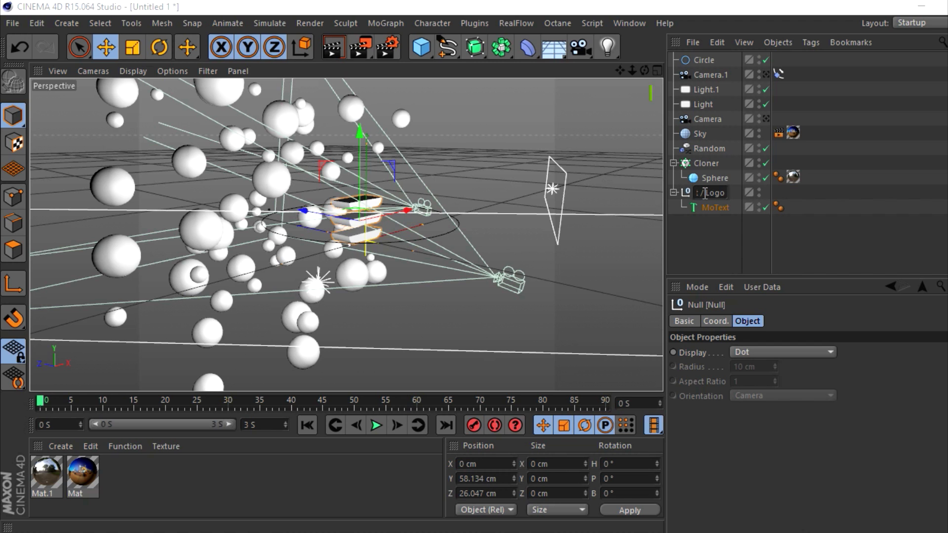
key("Return")
- Look through Camera.1 and give it a Target tag with Target / Logo as the target object
left_click(766, 74)
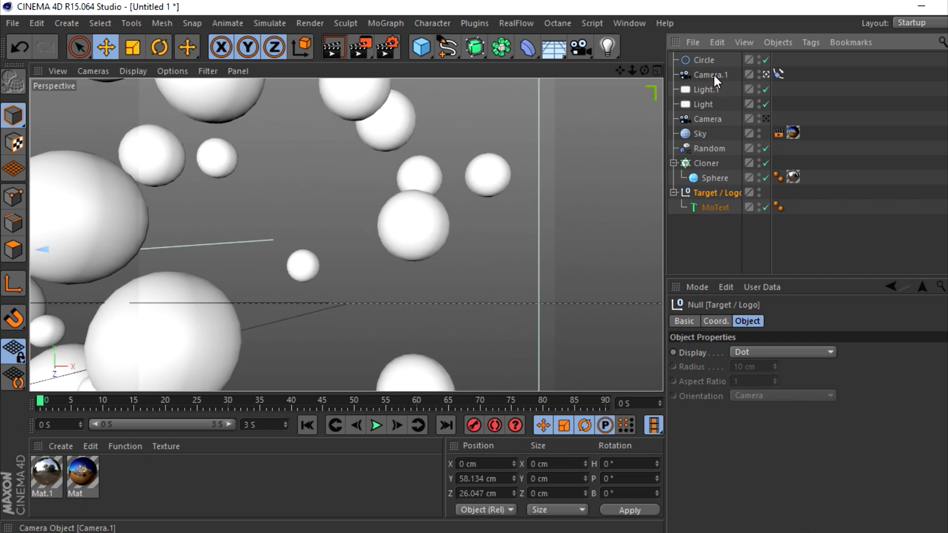
right_click(713, 75)
mouse_move(641, 21)
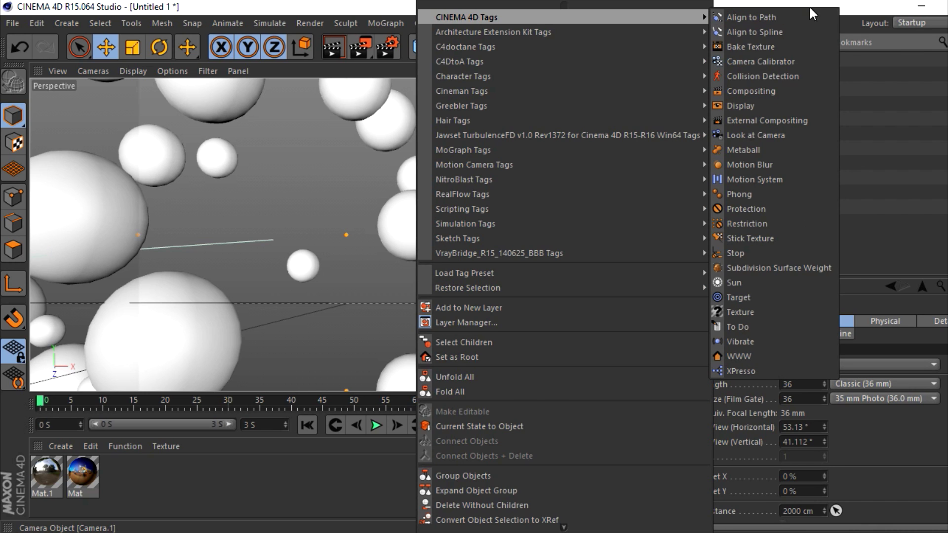
left_click(750, 297)
left_click(937, 368)
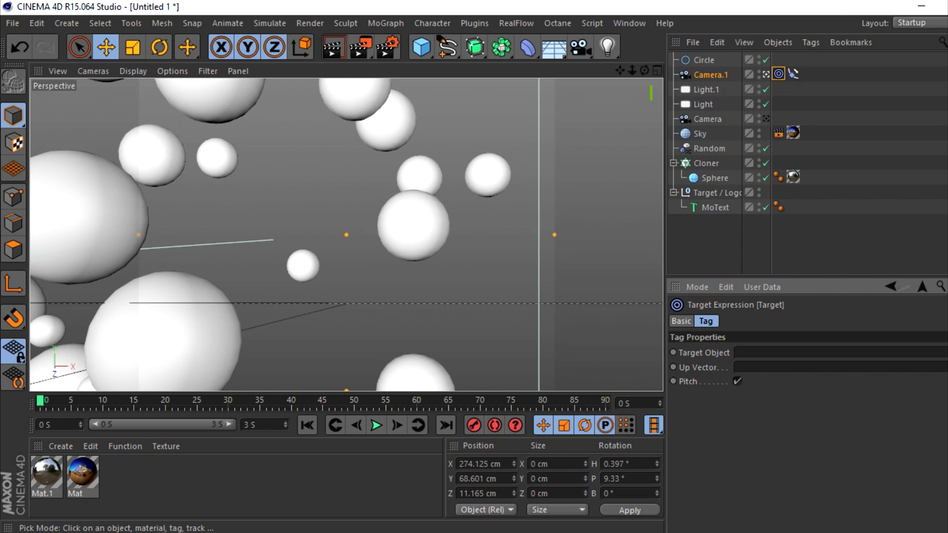
left_click(704, 192)
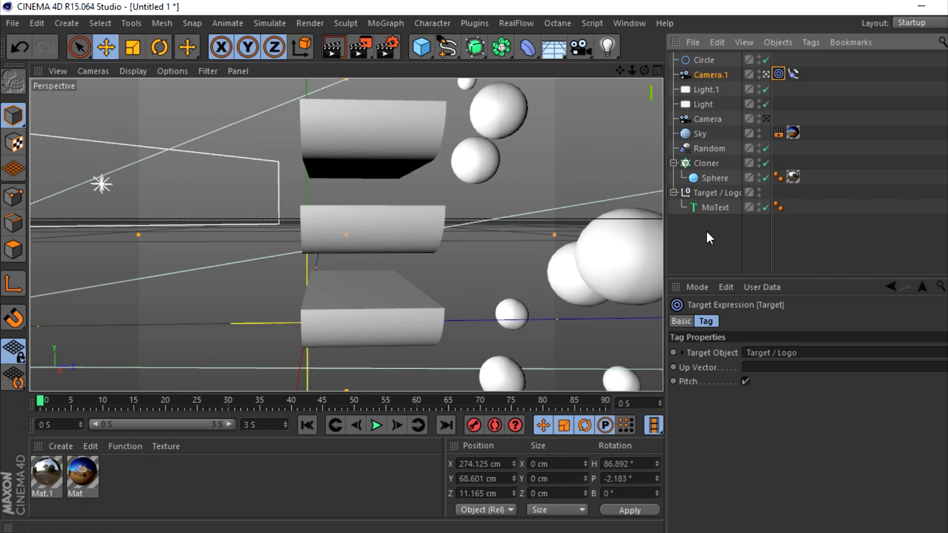
left_click(707, 232)
- Move the Target / Logo null along Z to about 14 cm
left_click(708, 193)
left_click_drag(391, 238, 360, 236)
left_click(11, 287)
left_click(12, 286)
left_click(770, 243)
- Set the position of Camera.1's Align to Spline tag to 25 %
left_click(793, 74)
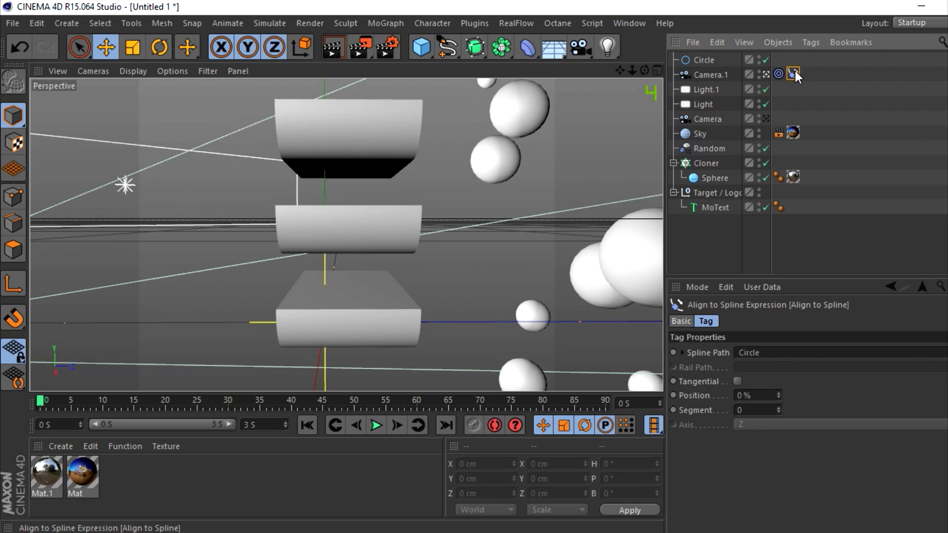
double_click(744, 396)
type("2")
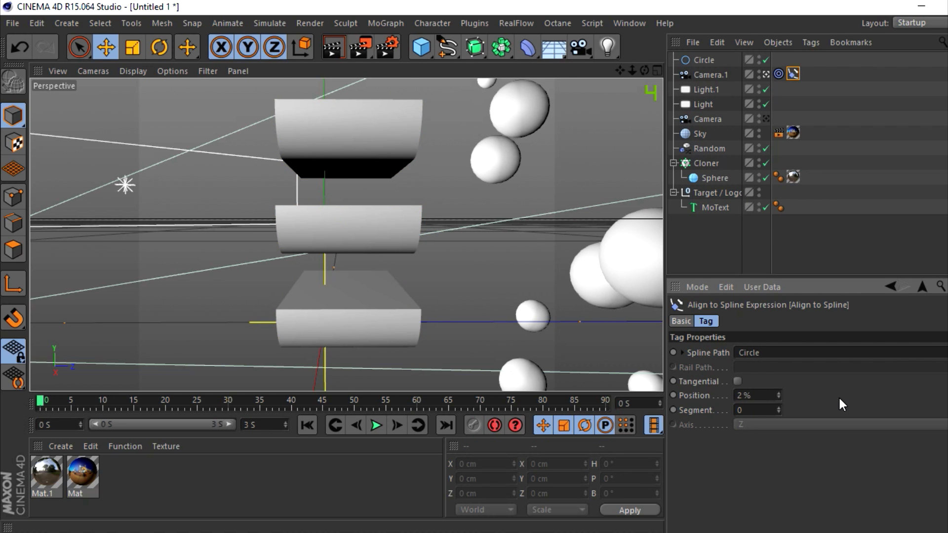
type("5")
key("Return")
left_click(798, 245)
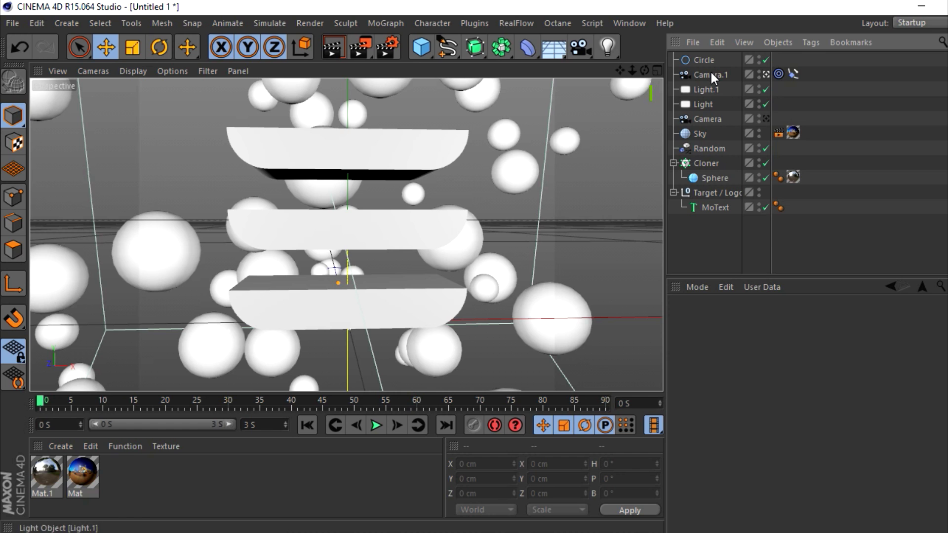
- Move the Target / Logo null along X to about -17 cm to centre the letter in the camera view
left_click(718, 191)
left_click_drag(369, 234, 346, 240)
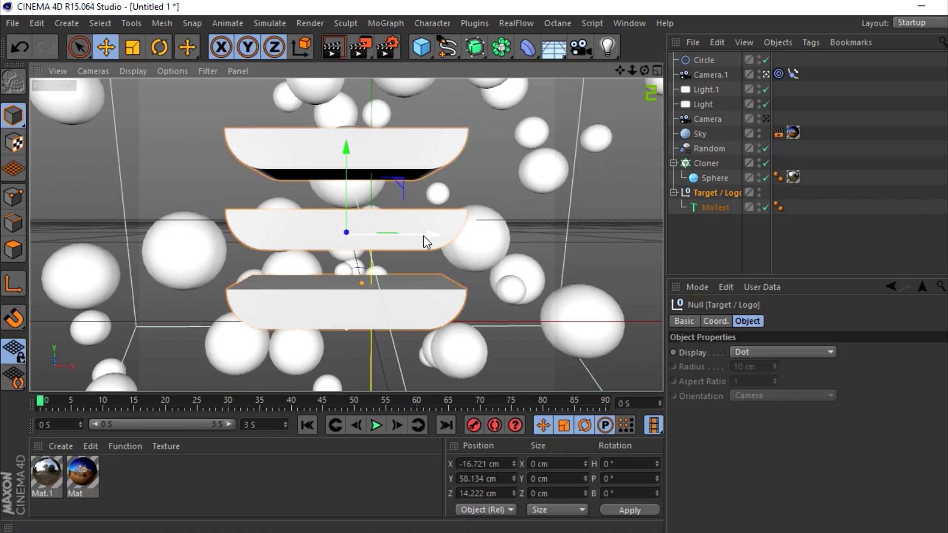
left_click_drag(414, 232, 414, 232)
left_click(822, 108)
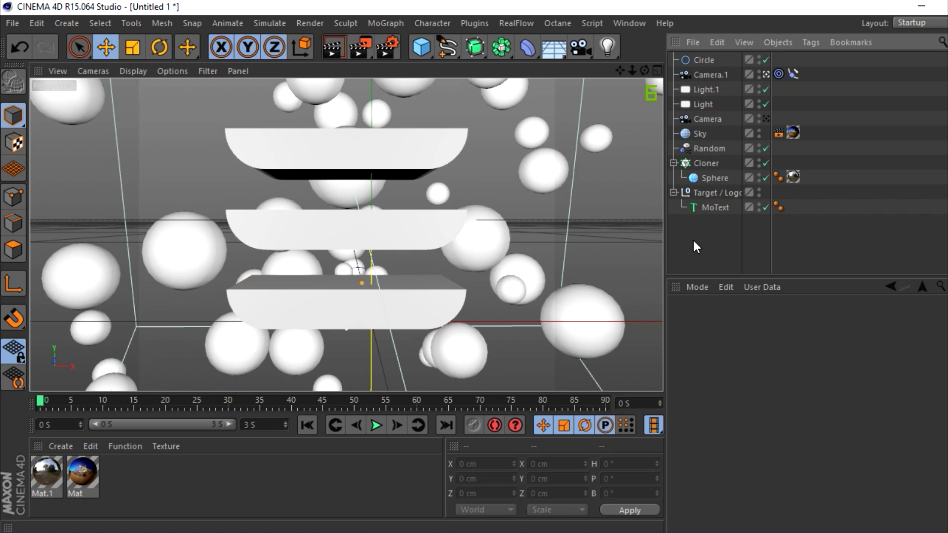
- Reduce the Circle spline's radius to 260 cm
left_click(693, 60)
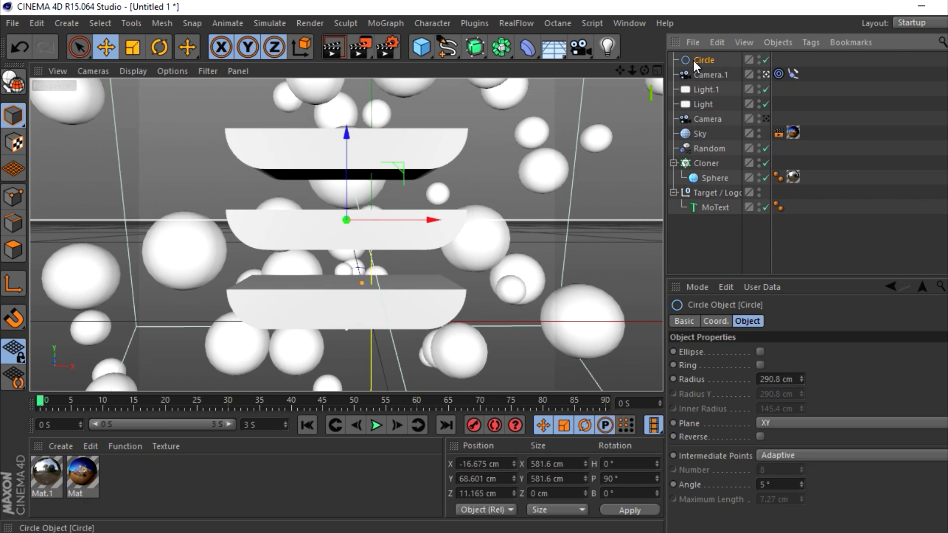
mouse_move(801, 379)
left_mouse_down()
mouse_move(883, 379)
mouse_move(769, 379)
mouse_move(871, 379)
mouse_move(798, 379)
left_mouse_up()
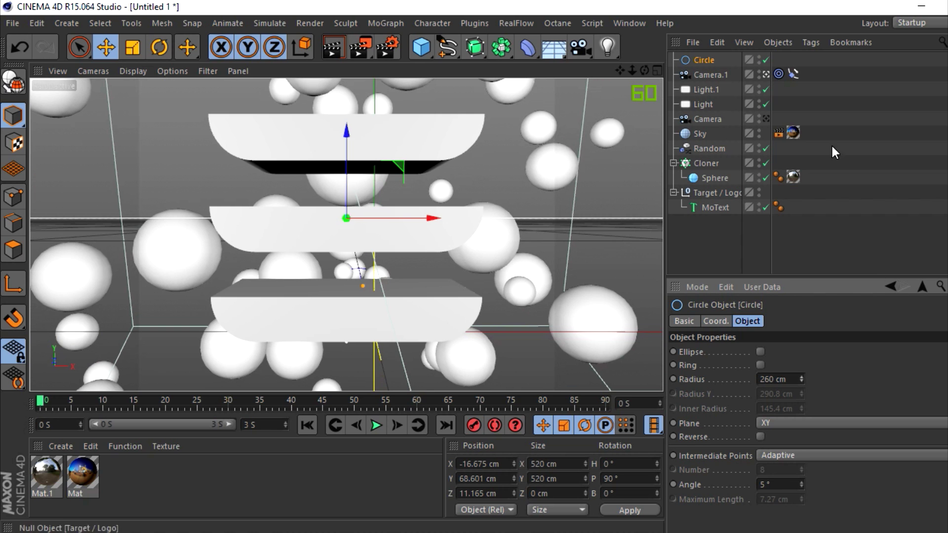
- Try rotating the Circle spline and undo the rotation
left_click(159, 47)
left_click_drag(376, 221, 299, 220)
key("ctrl+z")
- Try a different position for Camera.1 along the spline and undo the change
left_click(803, 78)
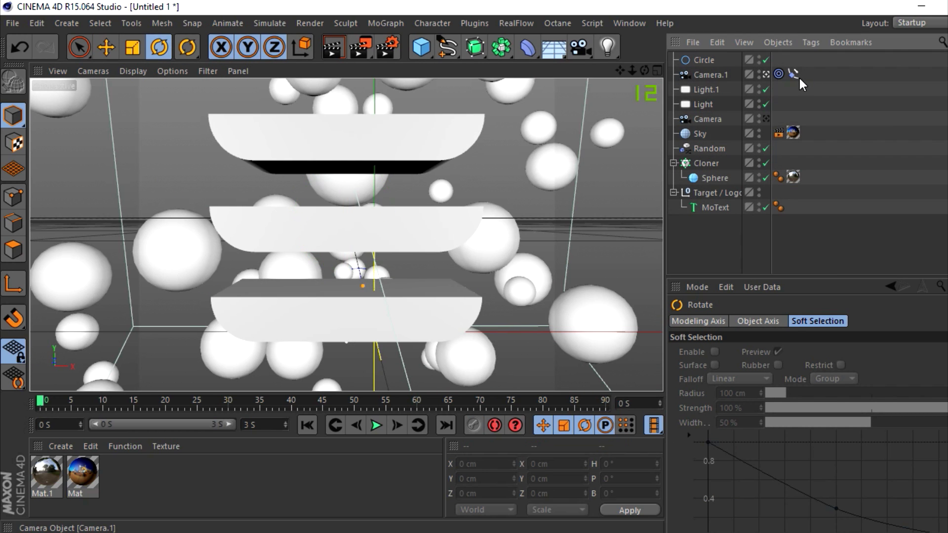
left_click(793, 73)
mouse_move(778, 396)
left_mouse_down()
mouse_move(778, 378)
mouse_move(778, 406)
left_mouse_up()
key("ctrl+z")
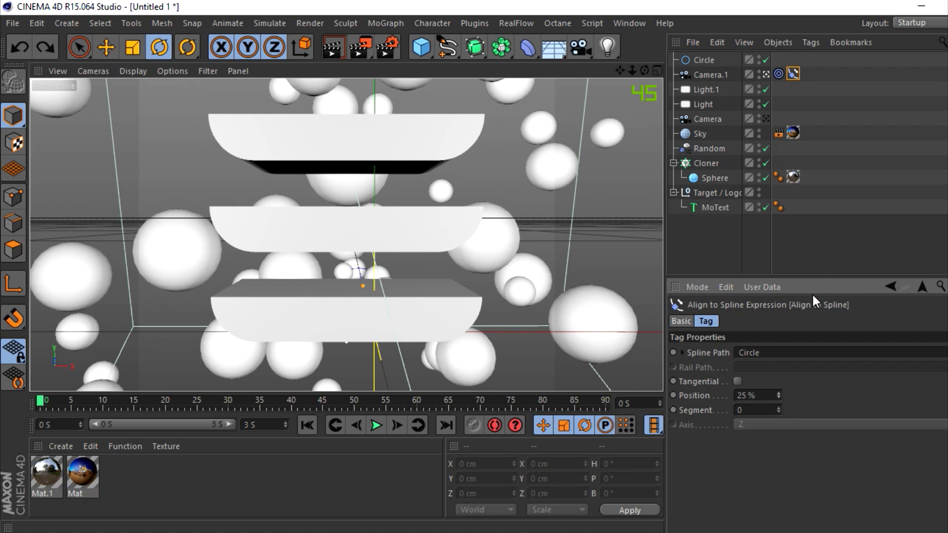
left_click(804, 265)
- Set the project length to 7 seconds and extend the preview range to the full 7 seconds
left_click(714, 74)
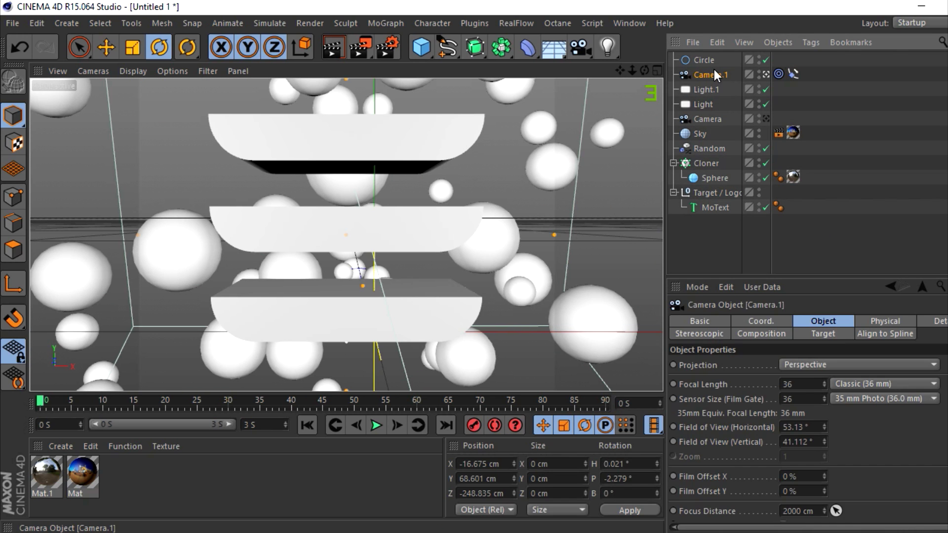
left_click(804, 72)
left_click(793, 73)
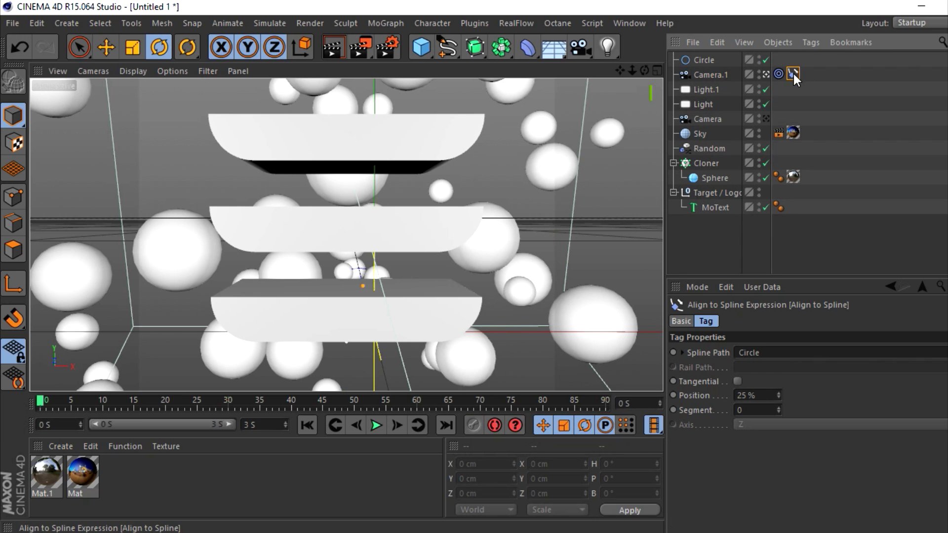
left_click(250, 428)
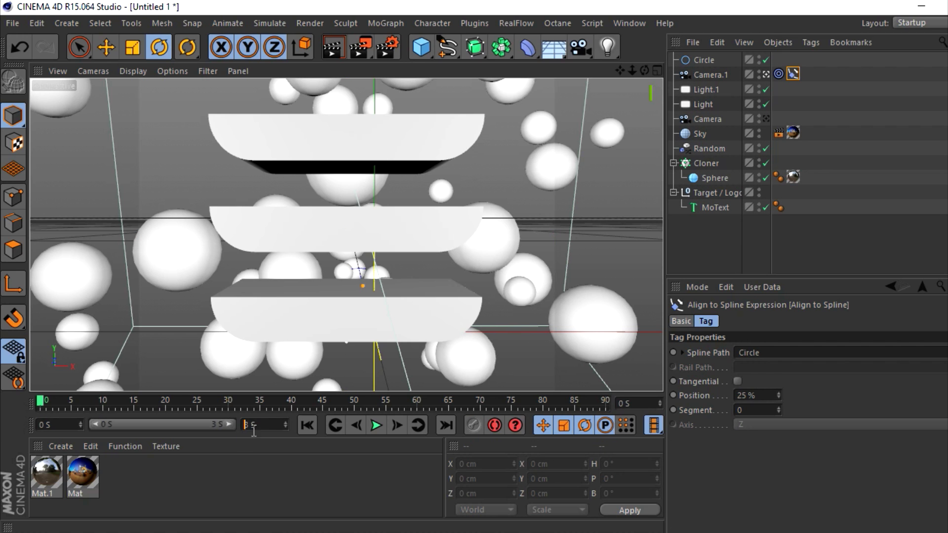
type("7")
left_click(239, 449)
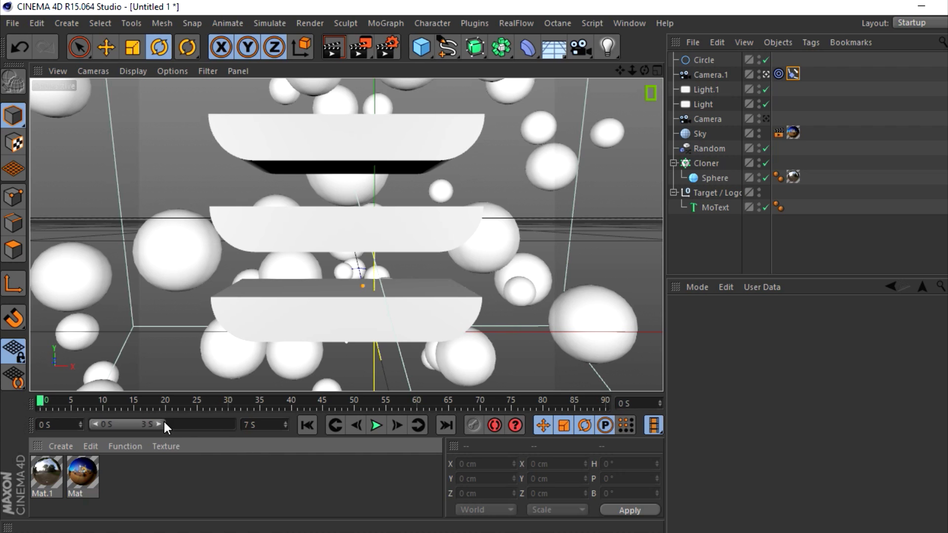
left_click_drag(160, 423, 242, 423)
- Keyframe the Circle spline's radius at 575 cm on frame 90 and at 80 cm on frame 0
left_click(793, 73)
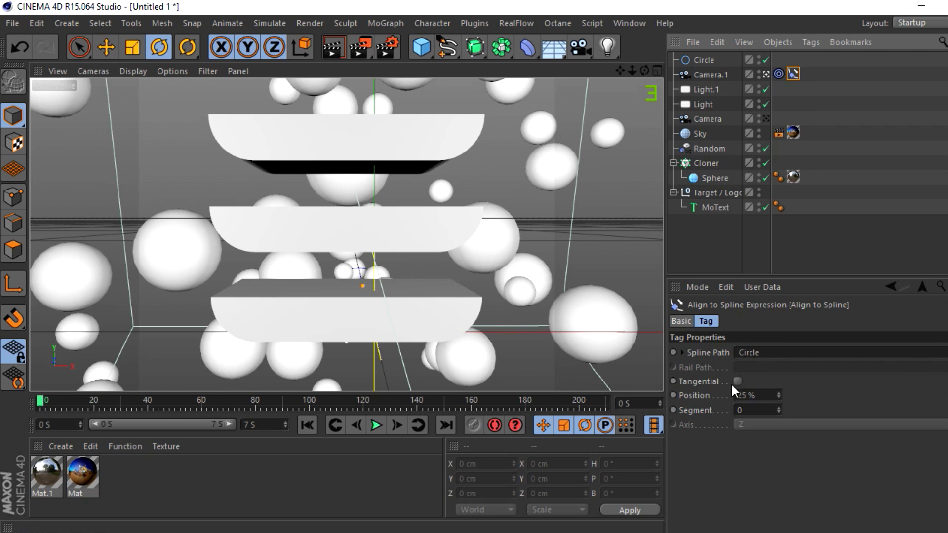
left_click(710, 60)
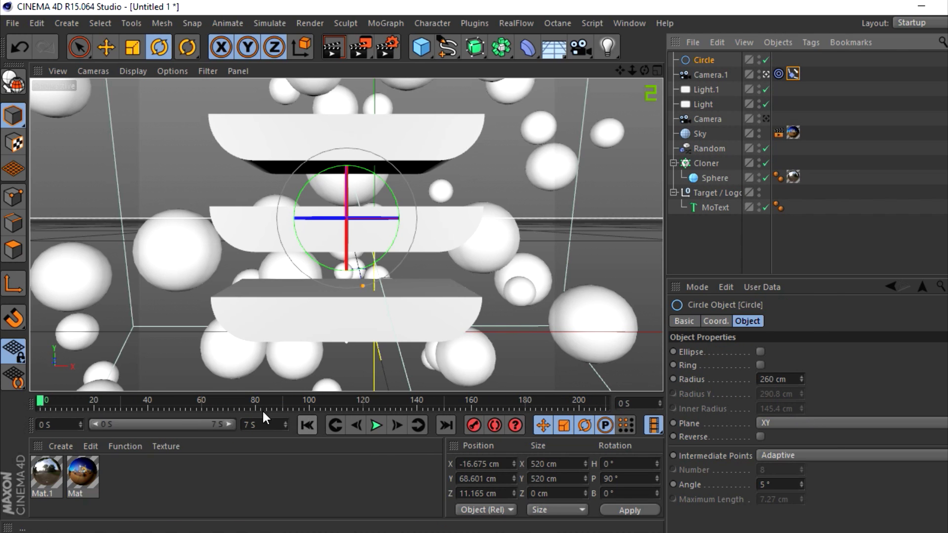
left_click(283, 404)
left_click(673, 379, "ctrl")
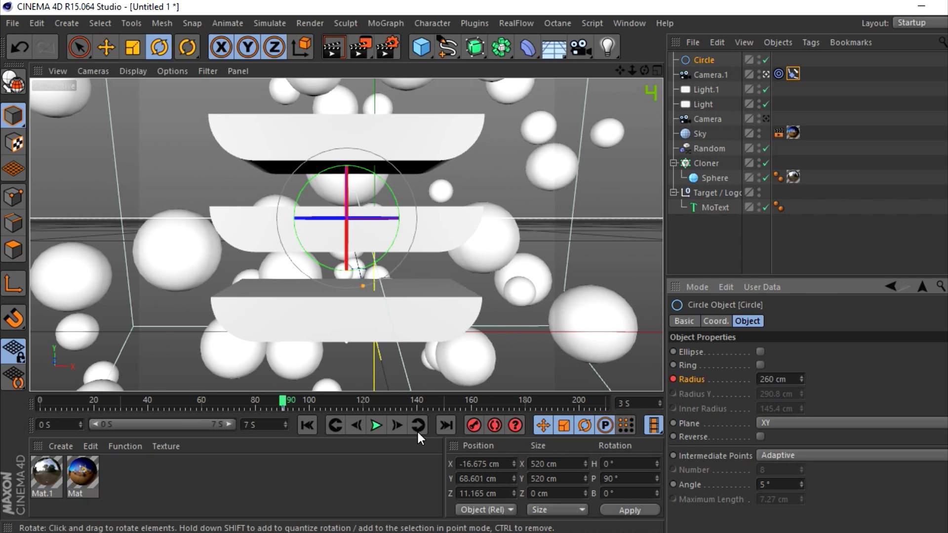
left_click_drag(802, 380, 802, 225)
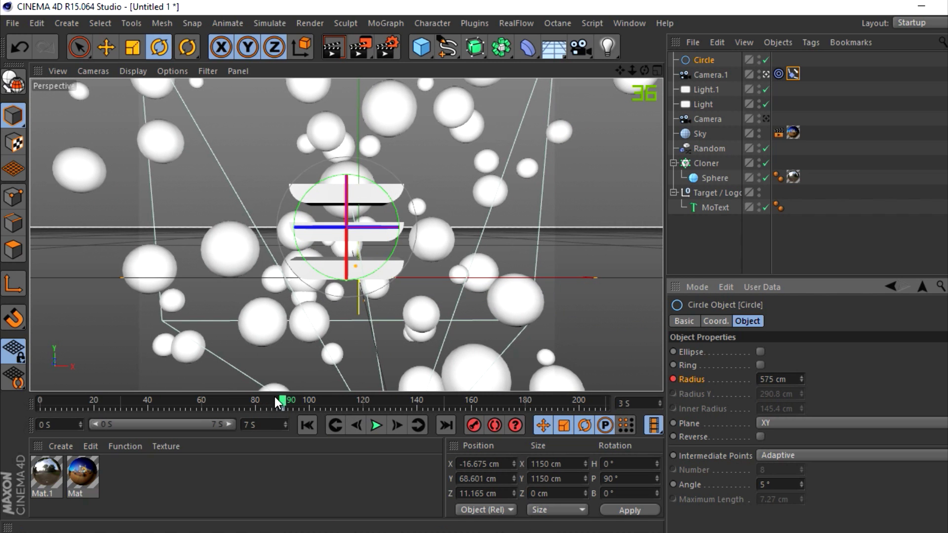
left_click_drag(274, 400, 3, 397)
left_click_drag(801, 379, 801, 466)
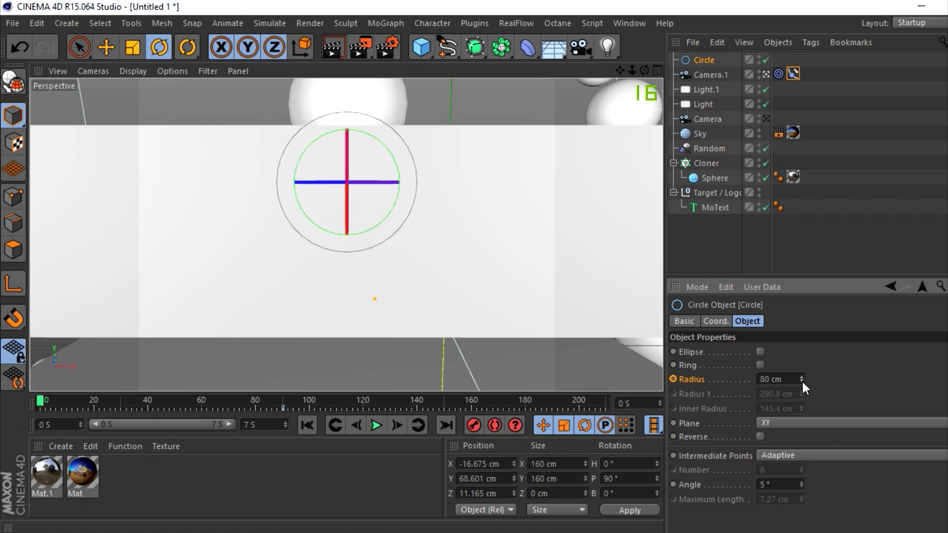
- Raise the Target / Logo null along Y to about 69 cm
left_click(709, 271)
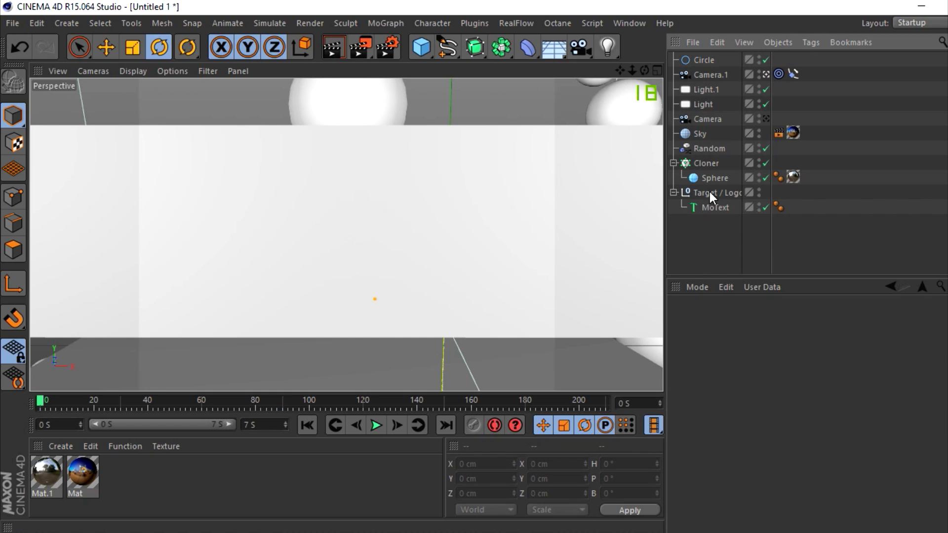
left_click(715, 192)
key("e")
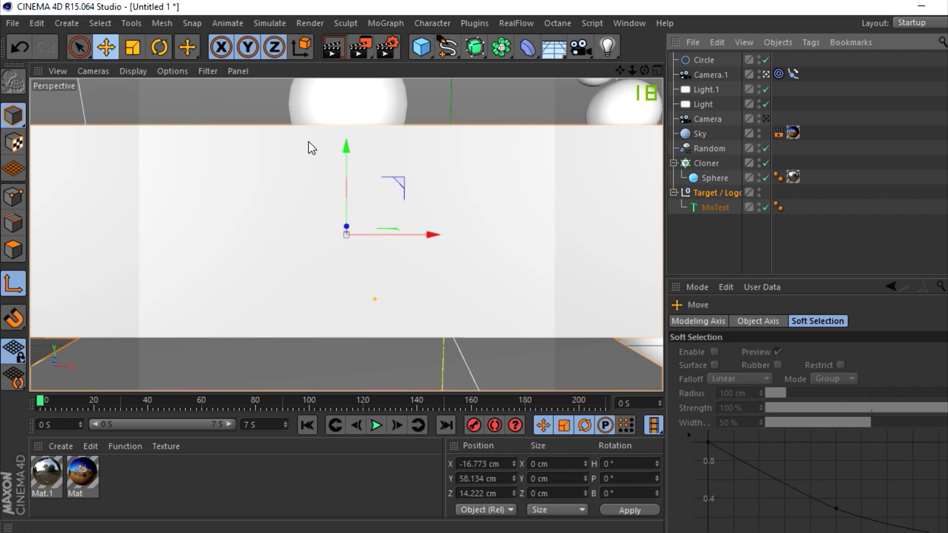
left_click_drag(348, 174, 351, 125)
left_click(690, 220)
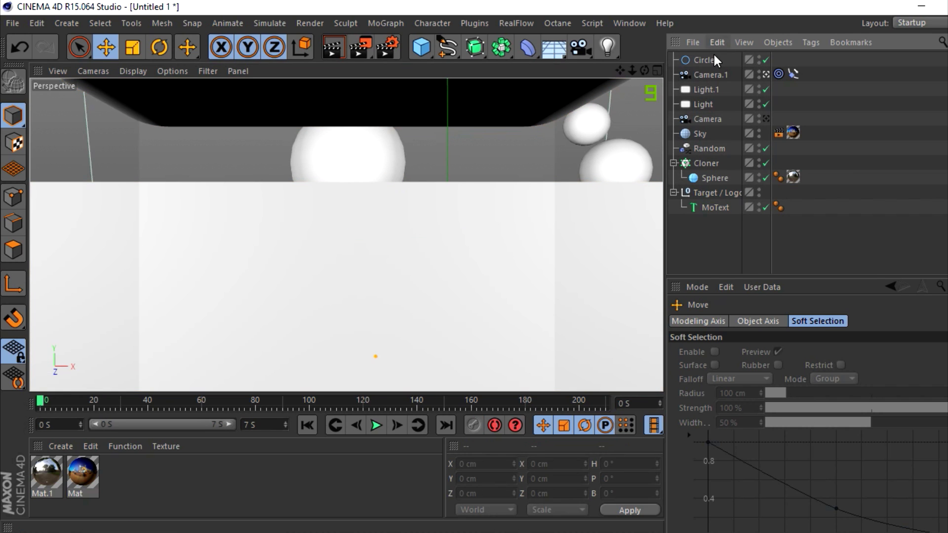
- Keyframe Camera.1's Align to Spline position at 25% on frame 90 and at 52% on frame 0
left_click(703, 60)
left_click(778, 74)
left_click(792, 74)
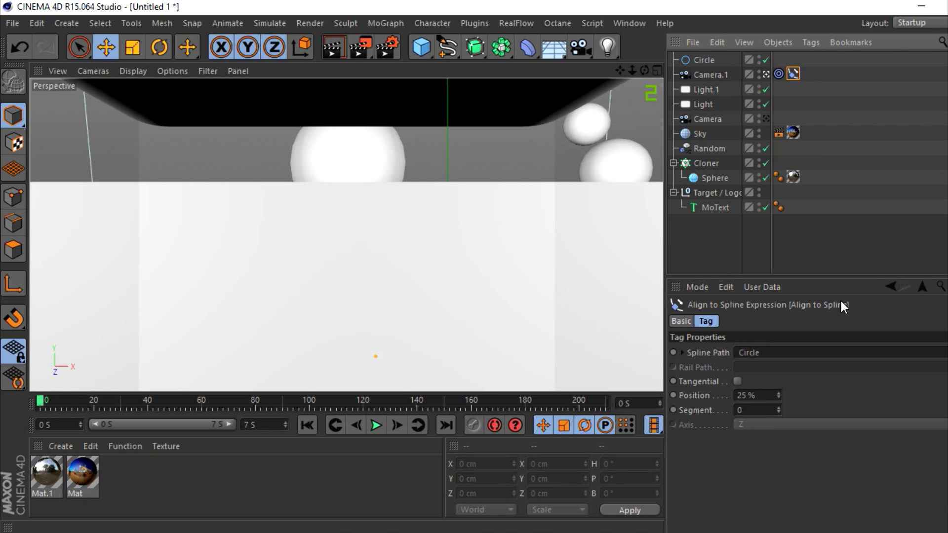
left_click(283, 402)
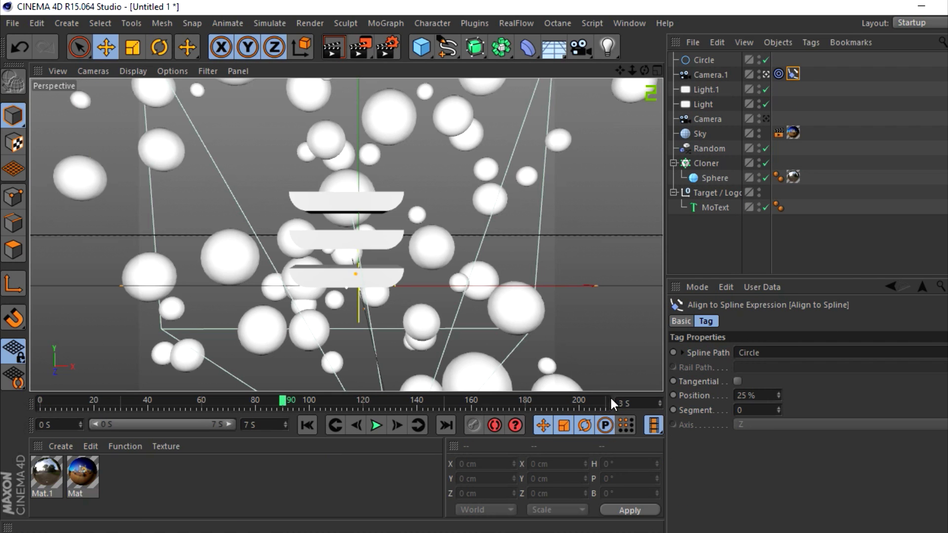
left_click(673, 396, "ctrl")
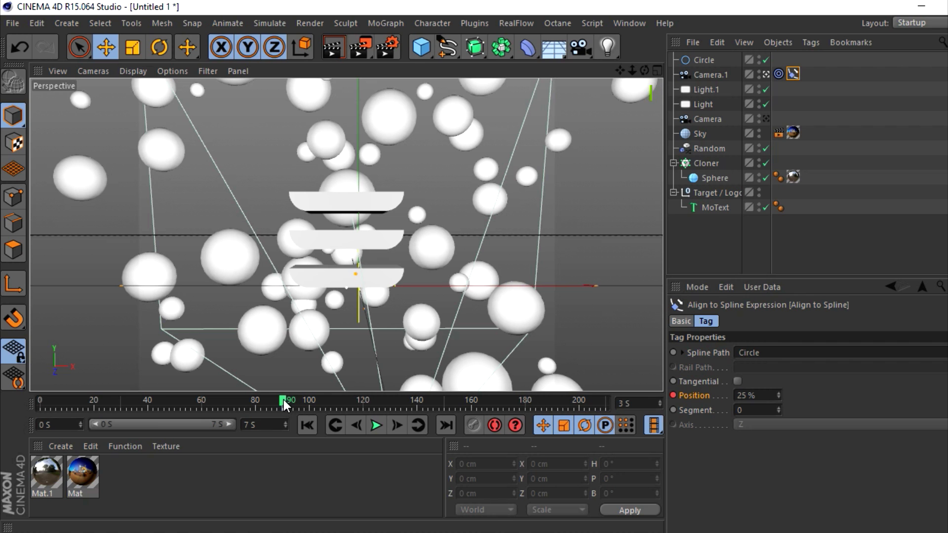
key("shift+f")
mouse_move(779, 396)
left_mouse_down()
mouse_move(779, 409)
mouse_move(779, 383)
left_mouse_up()
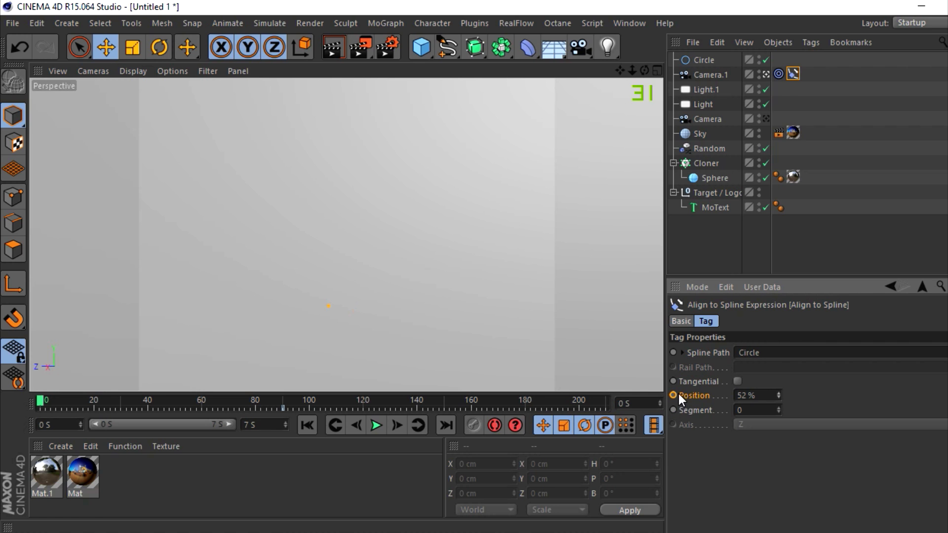
- Try scaling the Circle spline up uniformly and undo the scaling
left_click(703, 60)
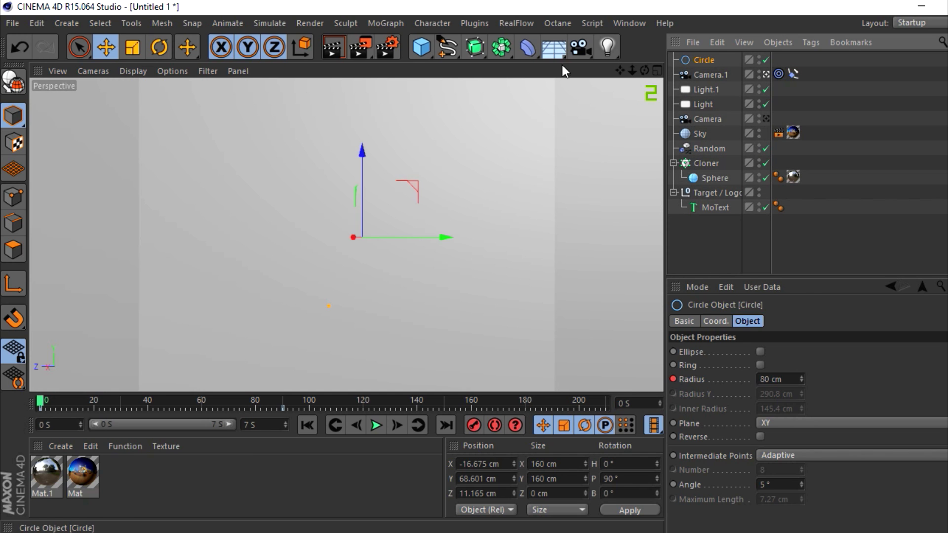
left_click(124, 48)
left_click_drag(210, 138, 464, 154)
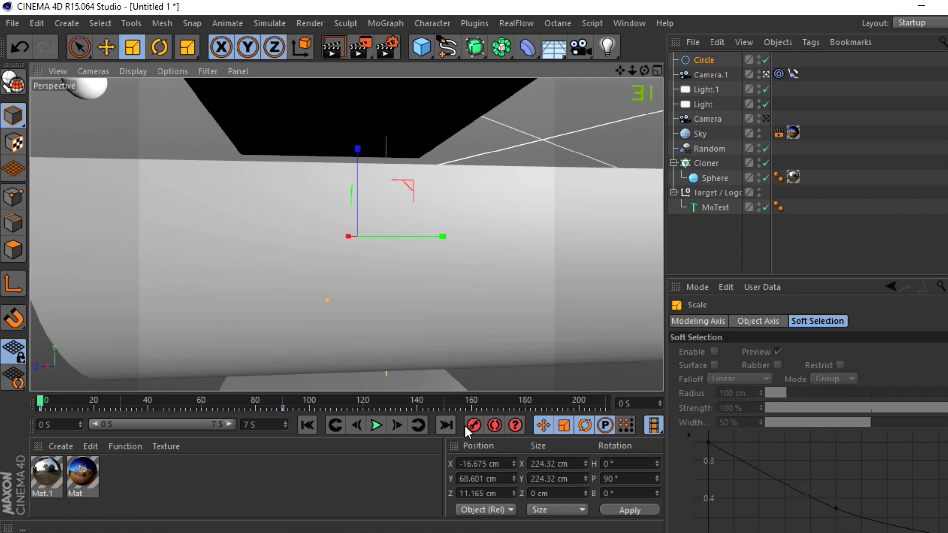
key("ctrl+z")
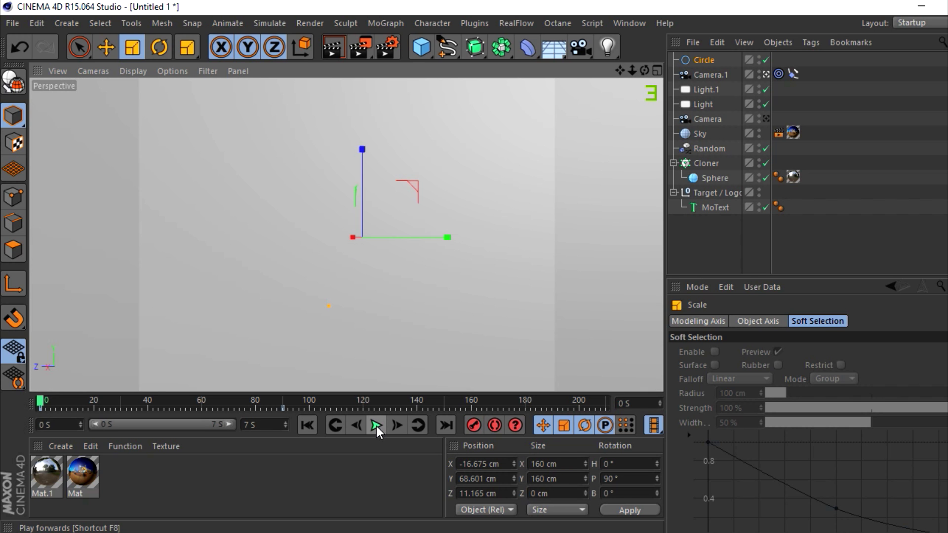
- Play the camera animation to check the move, and return to frame 0
left_click(377, 425)
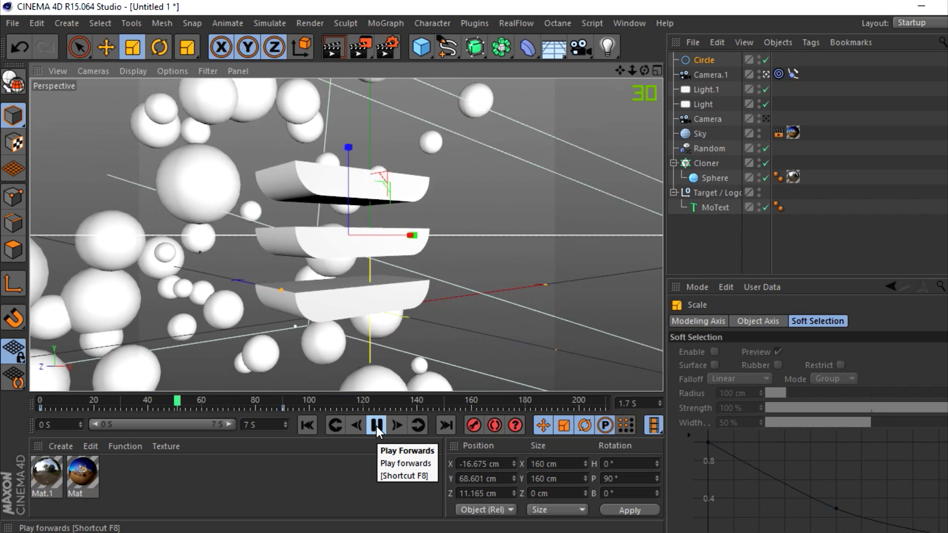
left_click(376, 426)
key("shift+f")
left_click(738, 241)
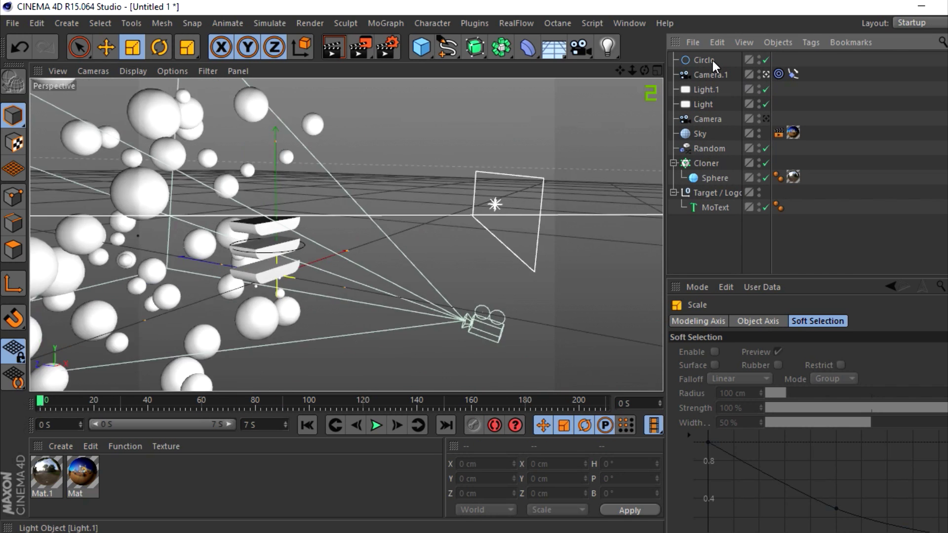
- Try tilting the Circle spline with the Rotate tool and check the camera path through Camera.1
left_click(711, 60)
left_click(157, 49)
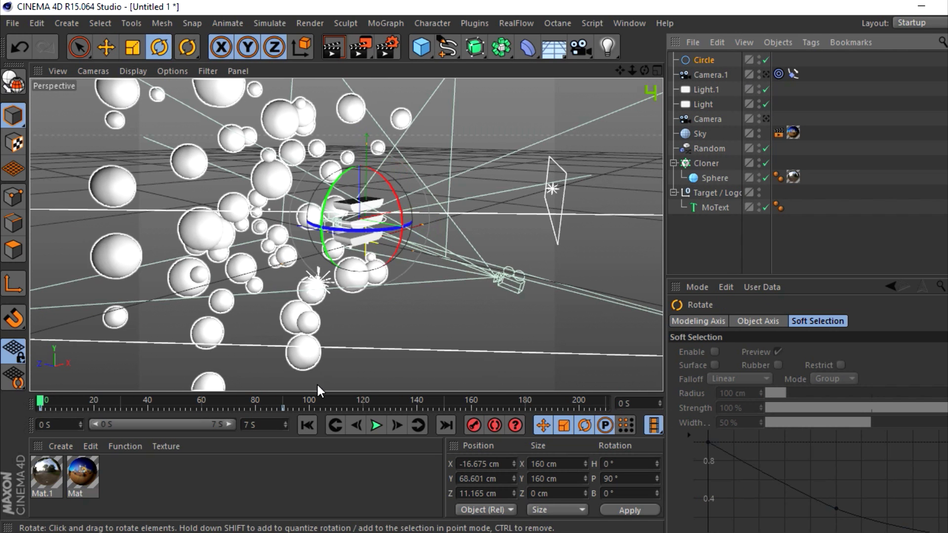
left_click(716, 256)
left_click_drag(283, 400, 40, 398)
left_click(695, 59)
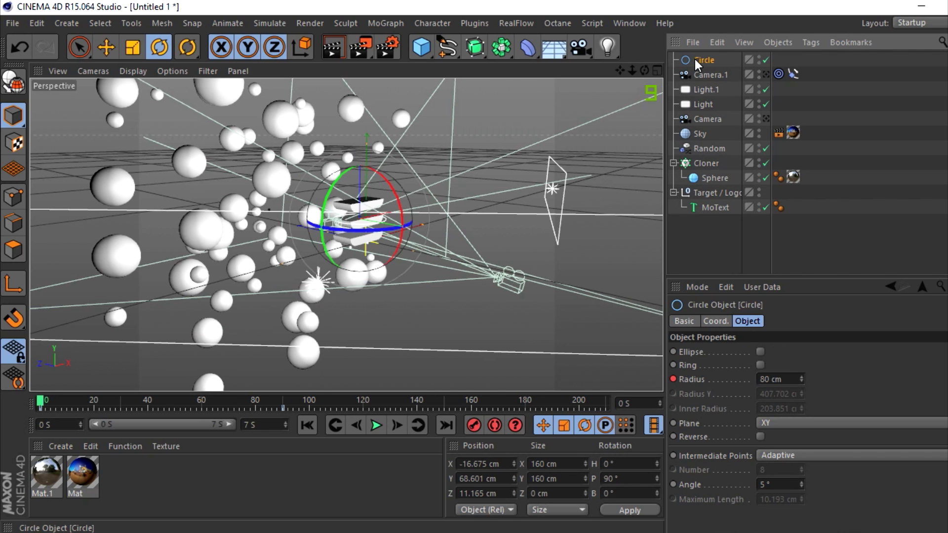
left_click_drag(373, 191, 339, 193)
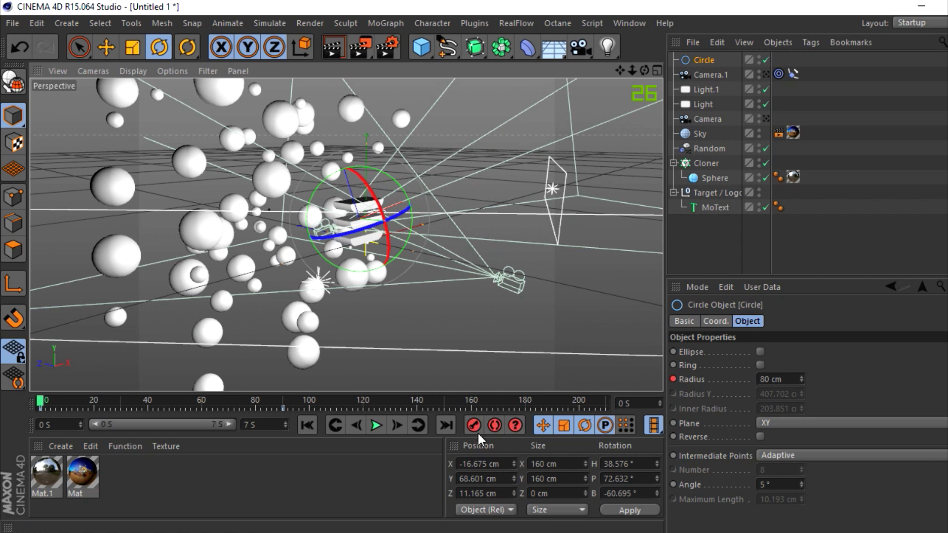
left_click(765, 73)
left_click_drag(35, 399, 106, 401)
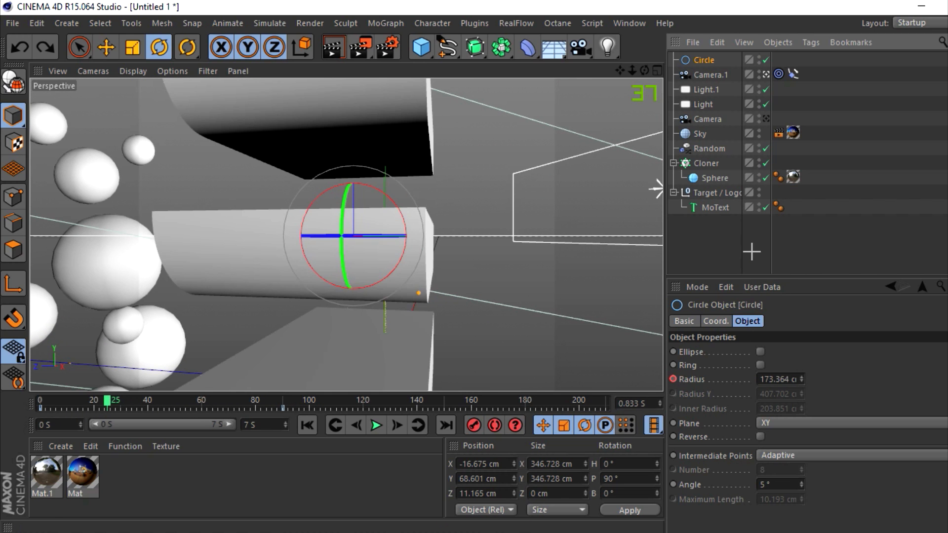
- Widen the name column of the object list and return the timeline to frame 0
left_click(821, 229)
left_click_drag(771, 230, 786, 230)
left_click(812, 71)
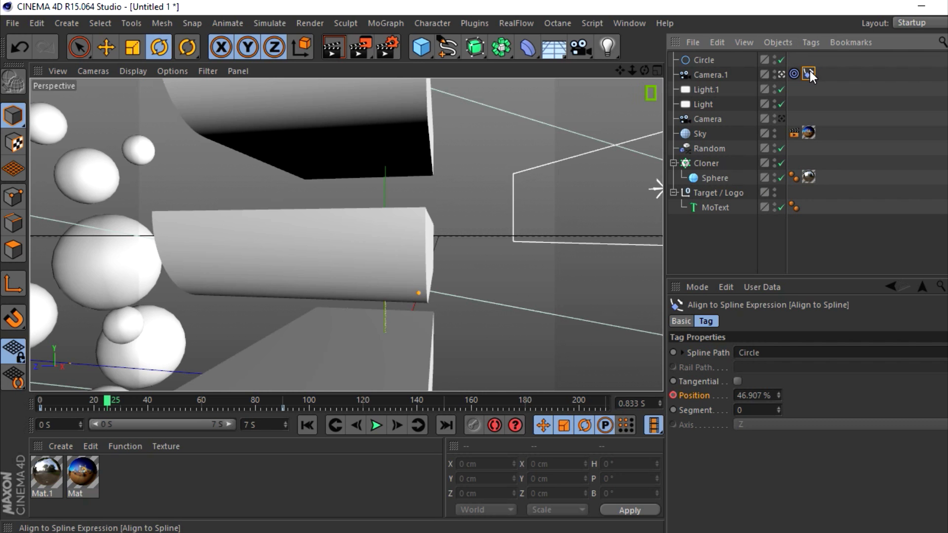
left_click_drag(108, 400, 2, 413)
- Record a keyframe for the unrotated Target / Logo null at frame 90
left_click(718, 193)
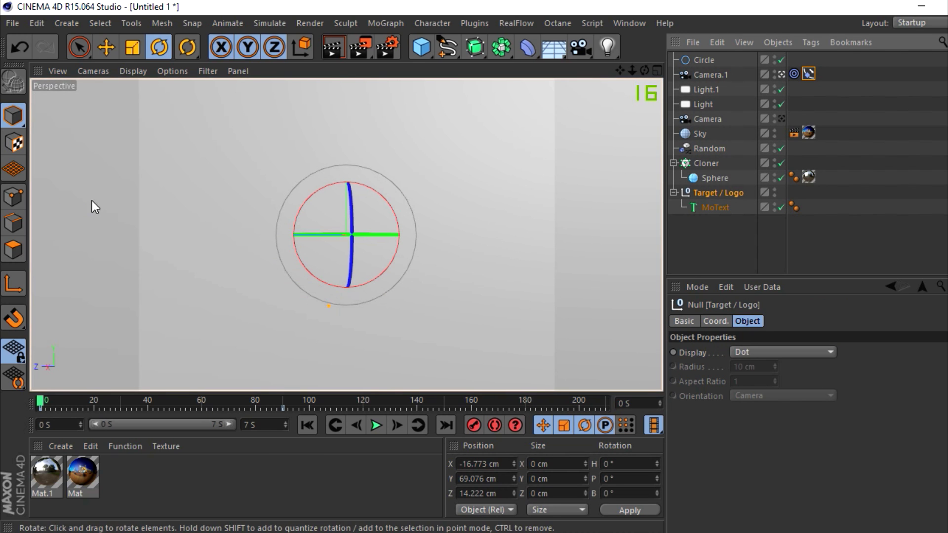
left_click(283, 403)
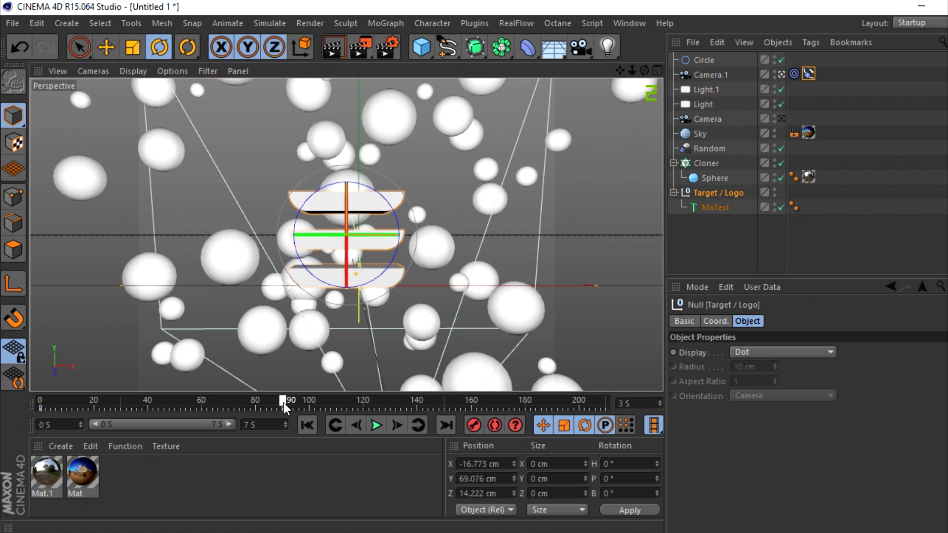
left_click(472, 428)
- Rotate the Target / Logo null to about H -107°, P 43°, B -50° at frame 0, record a keyframe and preview the motion
left_click_drag(281, 401, 41, 400)
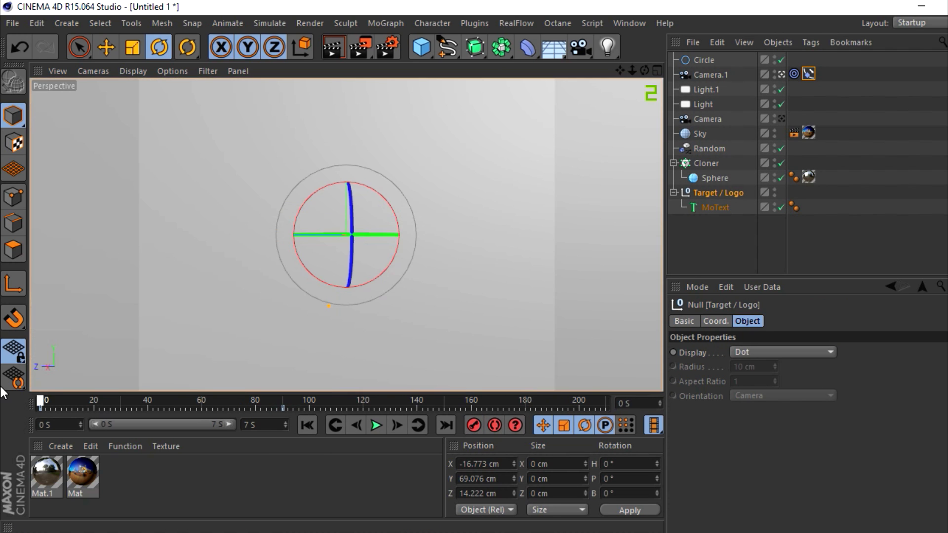
left_click_drag(369, 223, 284, 291)
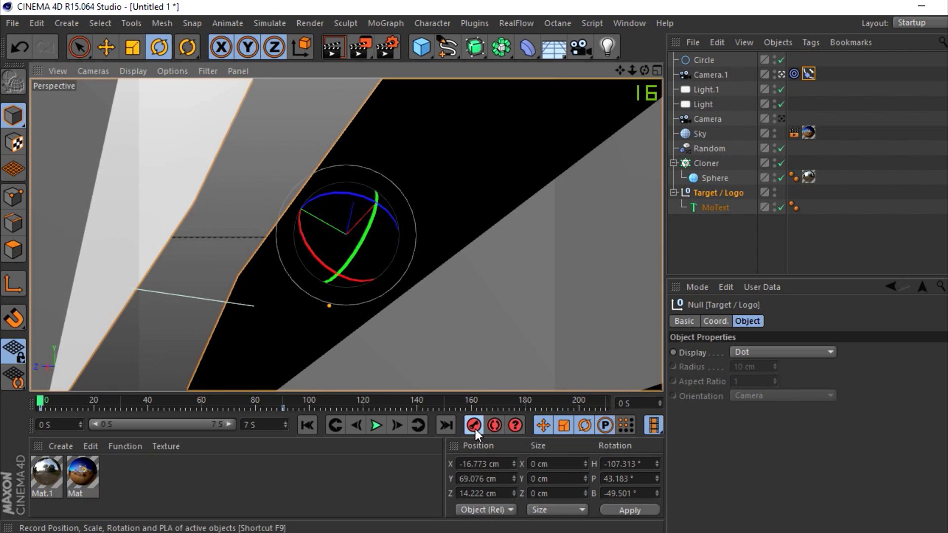
left_click(721, 220)
left_click_drag(49, 404, 219, 431)
key("shift+f")
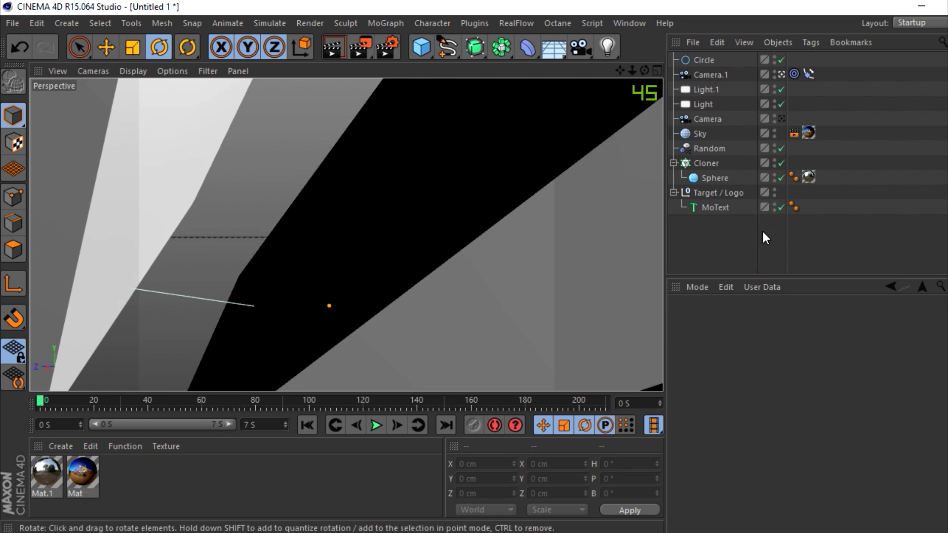
- Rotate the Target / Logo null to about H -257°, P 12°, B 26° and record a keyframe at frame 0
left_click(711, 194)
left_click_drag(316, 278, 286, 291)
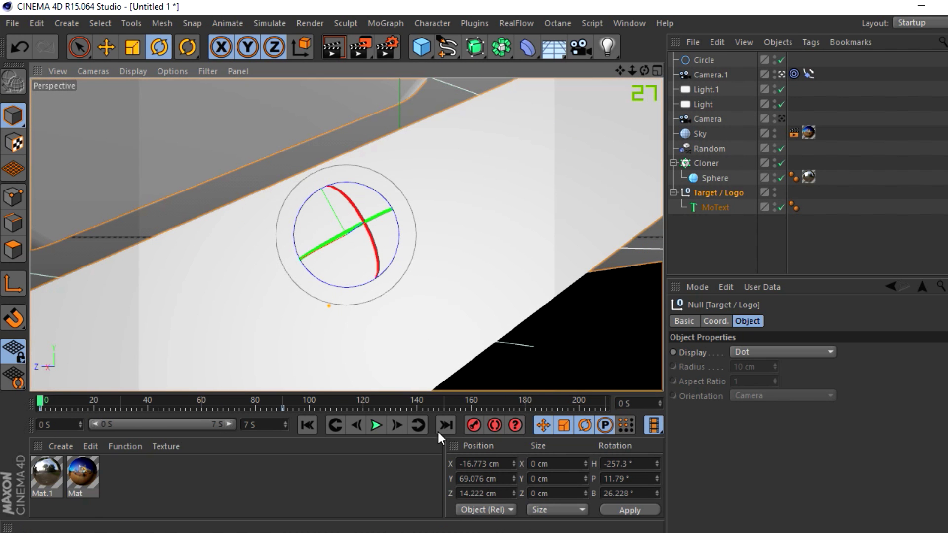
left_click(473, 425)
- Play and scrub the animation to review the spinning logo together with the camera move
left_click_drag(36, 407, 82, 413)
left_click(733, 220)
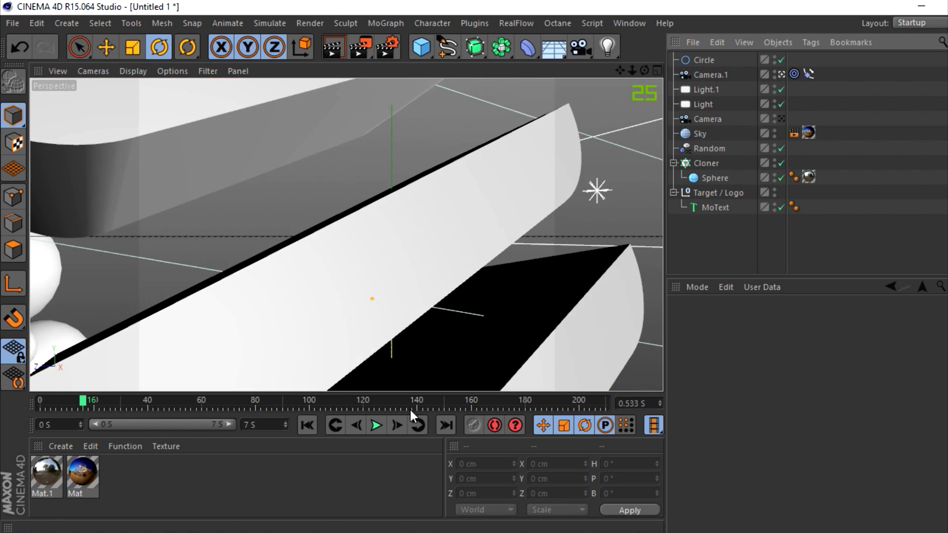
left_click(375, 429)
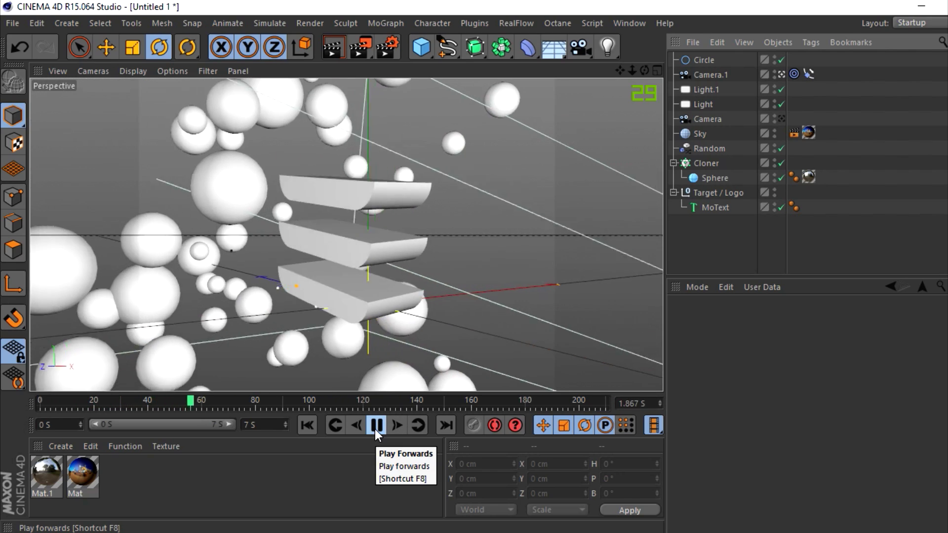
left_click(374, 427)
mouse_move(262, 397)
left_mouse_down()
mouse_move(69, 402)
mouse_move(309, 450)
mouse_move(82, 446)
mouse_move(108, 476)
mouse_move(237, 482)
left_mouse_up()
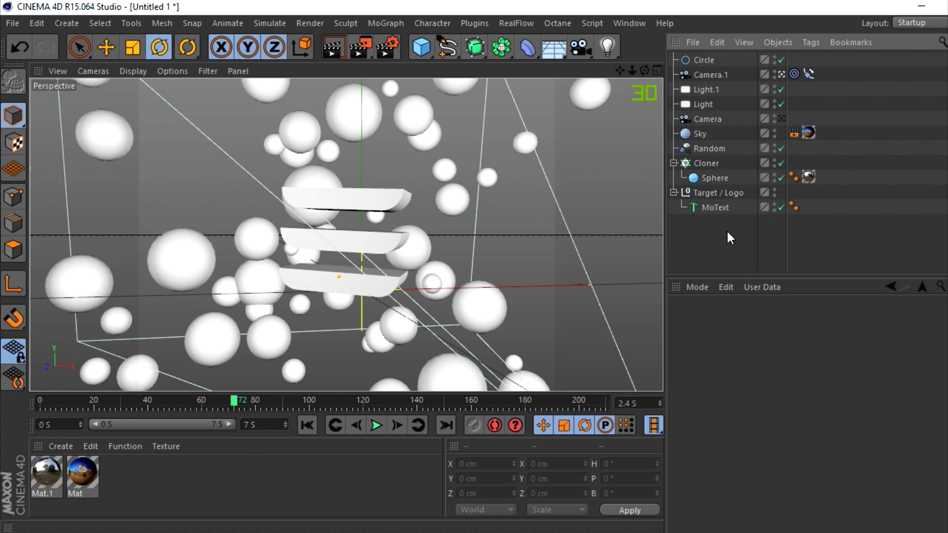
- Scrub through the animation to examine how the cloned spheres look around the logo over time
left_click(705, 165)
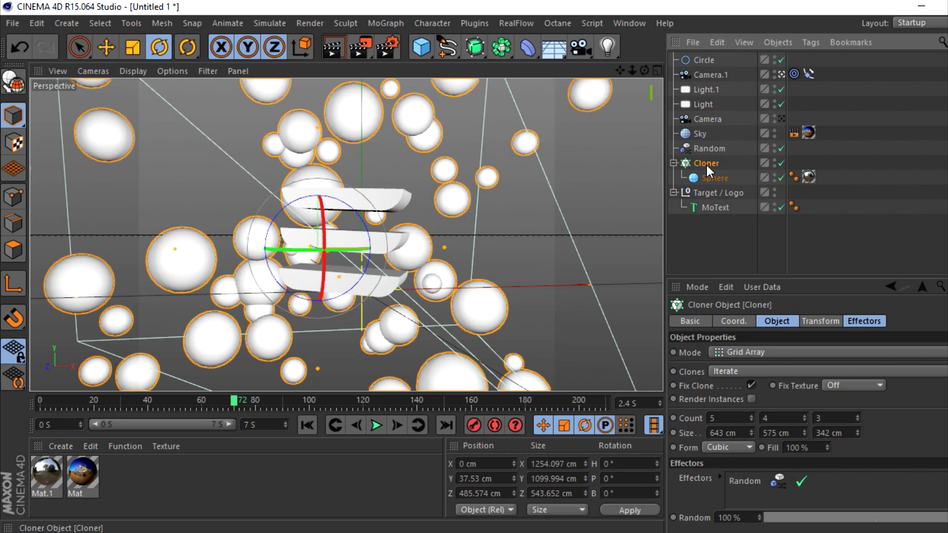
left_click(702, 270)
mouse_move(225, 396)
left_mouse_down()
mouse_move(51, 411)
mouse_move(188, 433)
mouse_move(291, 429)
mouse_move(203, 428)
mouse_move(110, 450)
mouse_move(194, 457)
mouse_move(330, 442)
left_mouse_up()
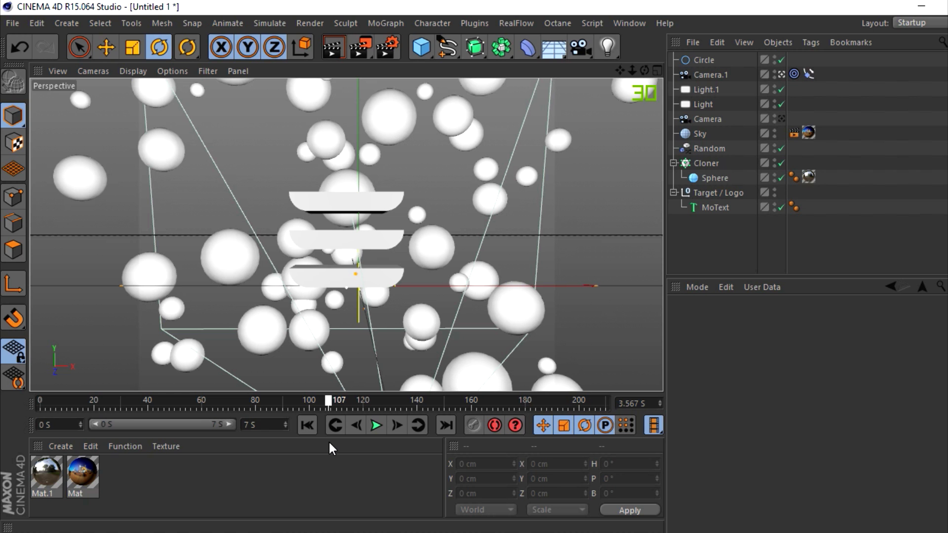
left_click_drag(329, 442, 243, 429)
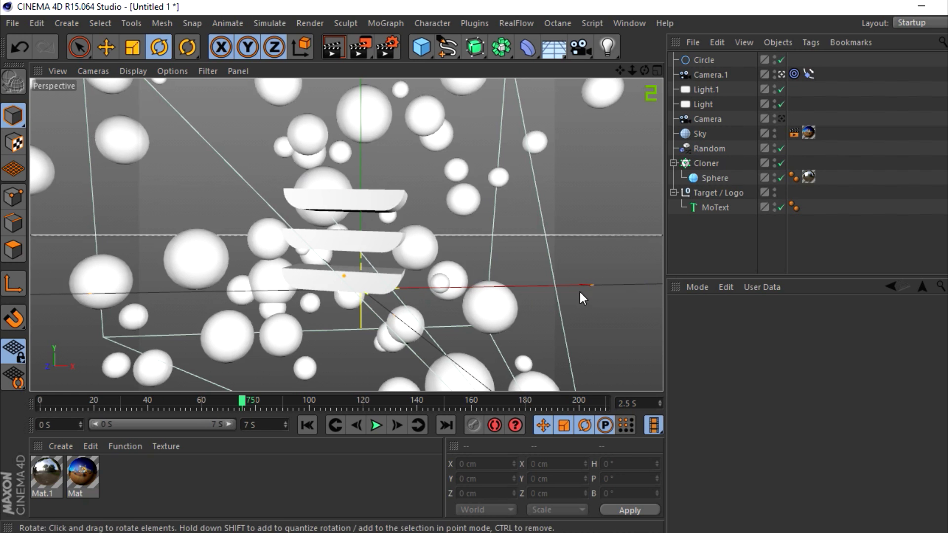
left_click(205, 404)
left_click_drag(205, 404, 9, 425)
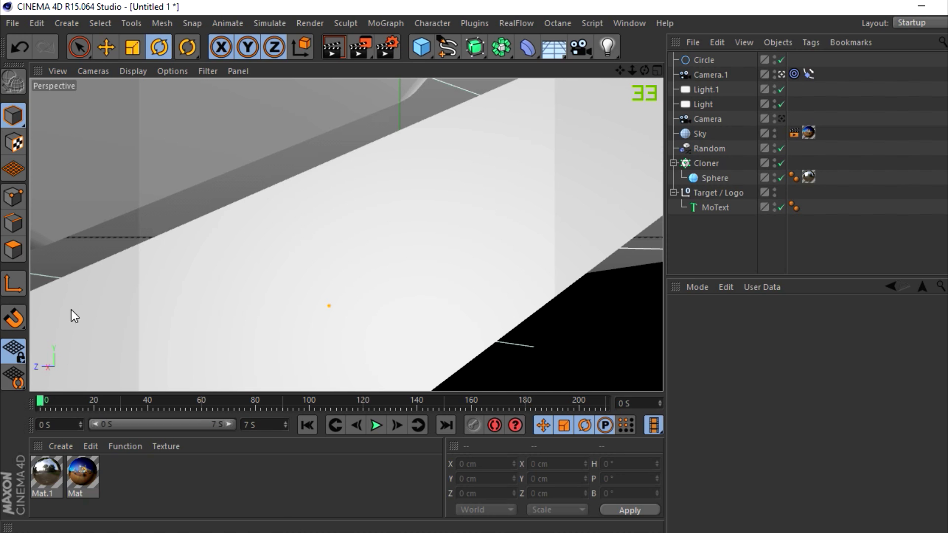
- Set the Random effector's strength to 50%, record a keyframe for it and place that keyframe at frame 0
left_click(709, 149)
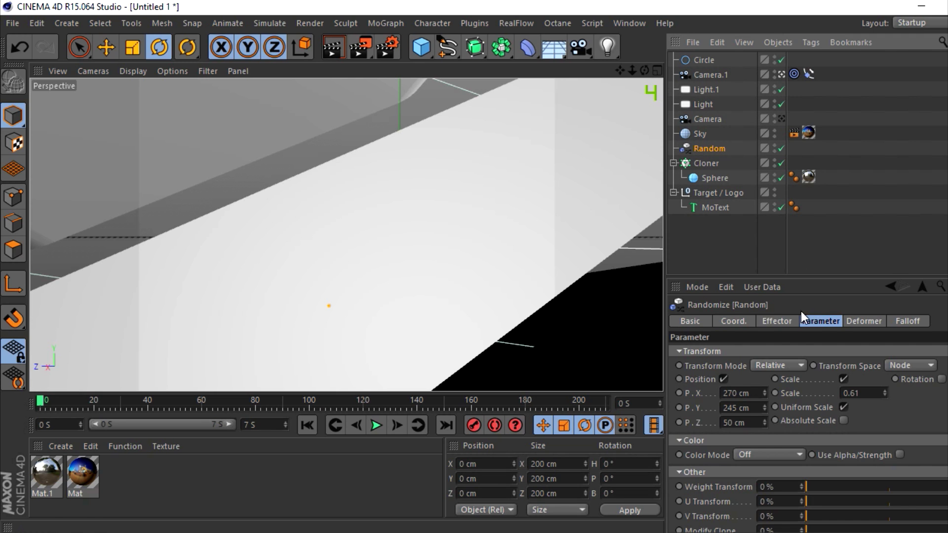
left_click(777, 321)
left_click_drag(300, 402, 361, 404)
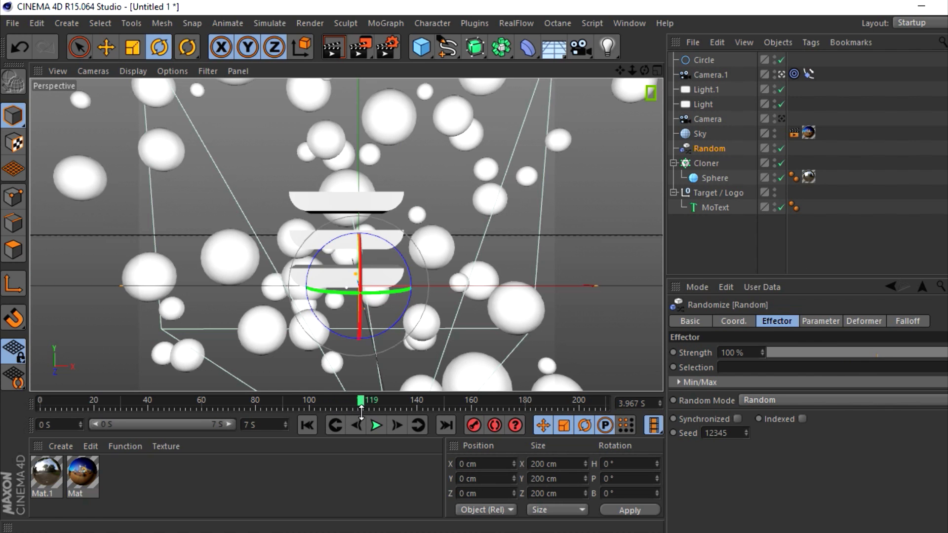
left_click_drag(836, 352, 790, 357)
left_click_drag(894, 362, 913, 364)
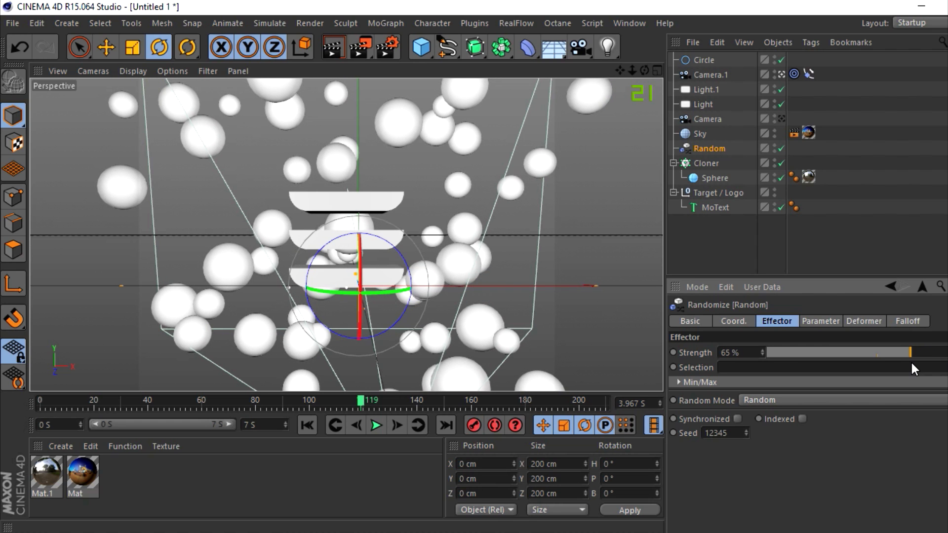
left_click_drag(916, 348, 876, 352)
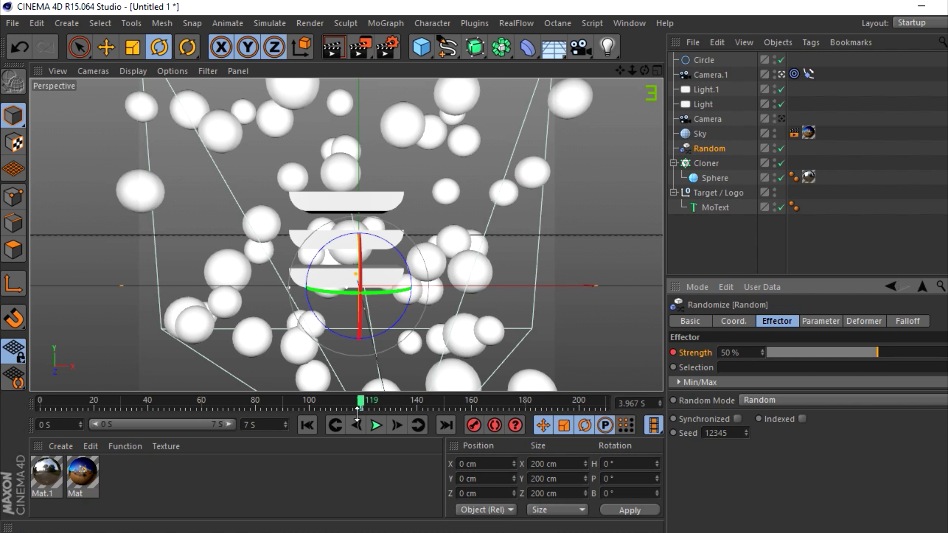
left_click(41, 407)
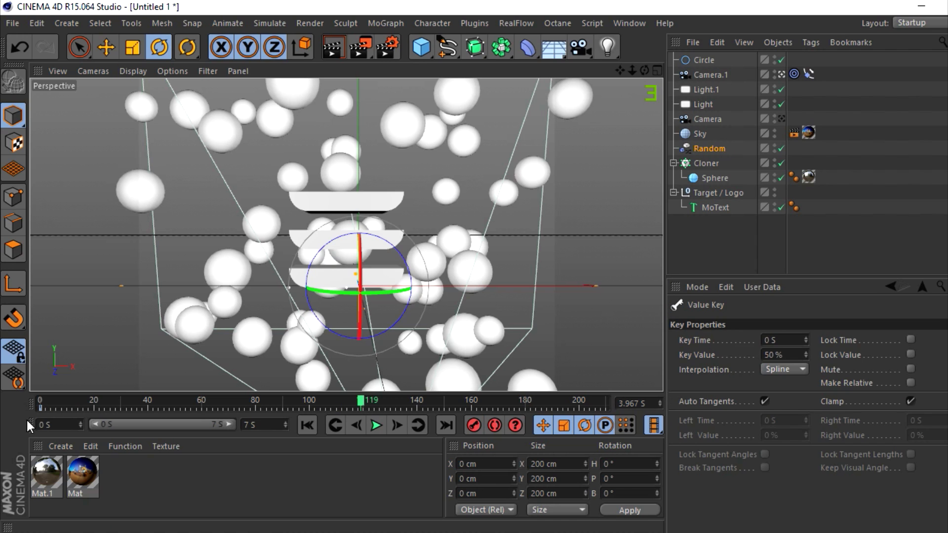
- Shorten the project's end time to 4 seconds
left_click_drag(367, 402, 309, 406)
left_click(249, 425)
type("4")
key("Return")
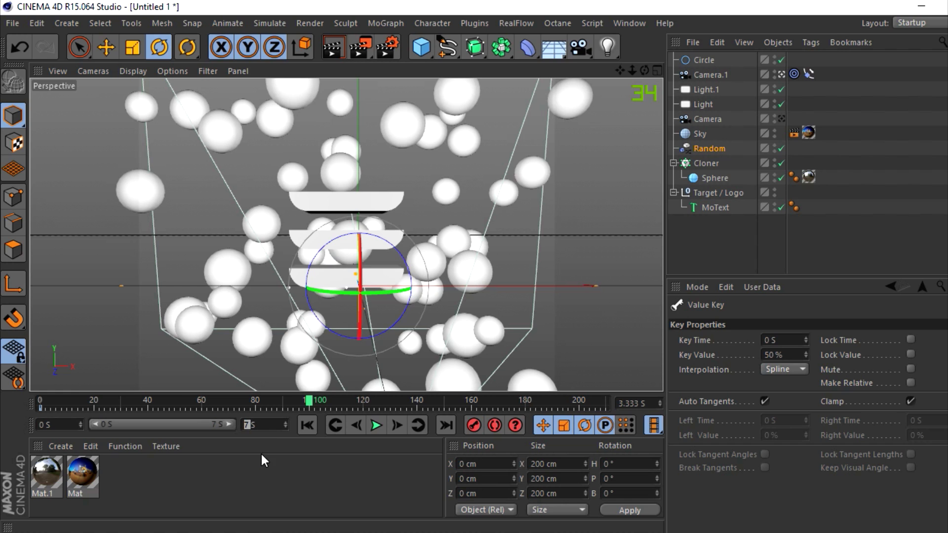
- Set the Random effector's strength to 100% at frame 120, record a keyframe and play the animation
left_click(701, 148)
left_click_drag(504, 402, 732, 399)
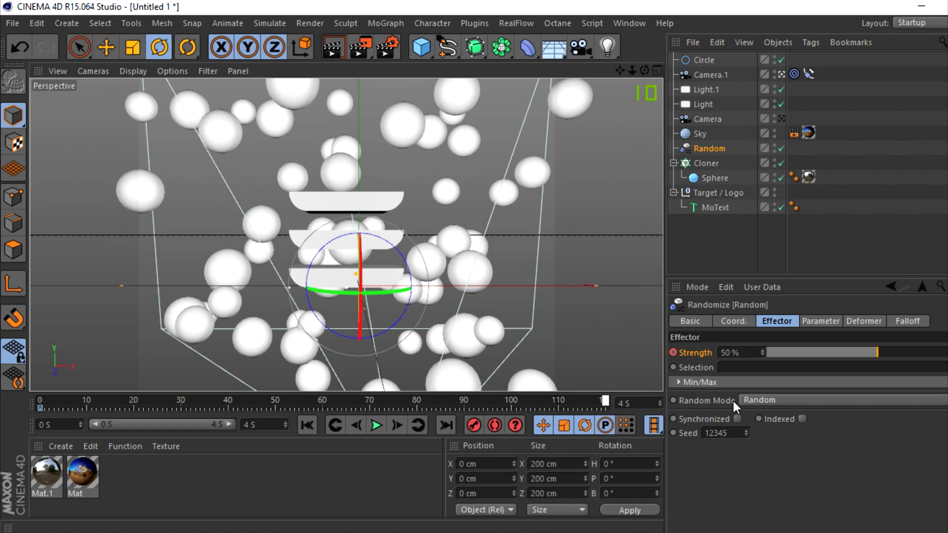
left_click_drag(885, 351, 945, 353)
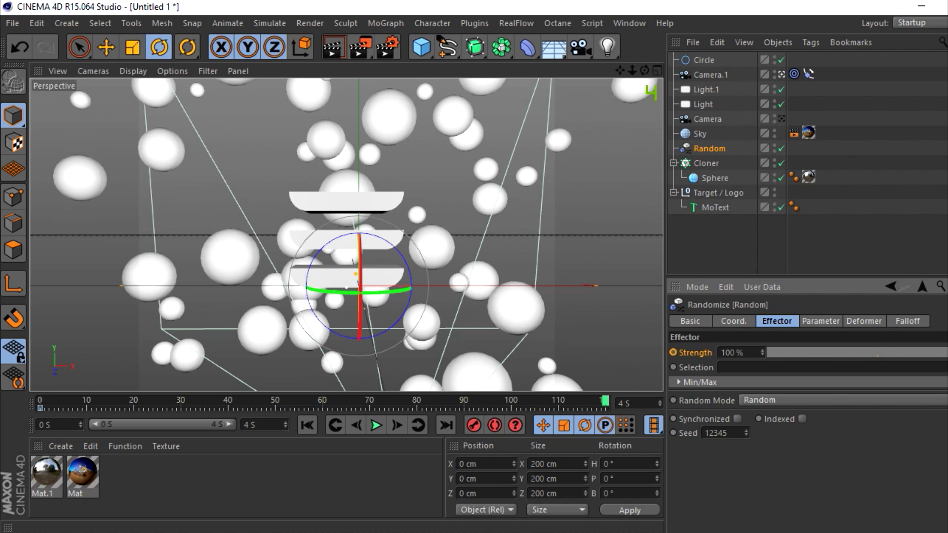
left_click(672, 352)
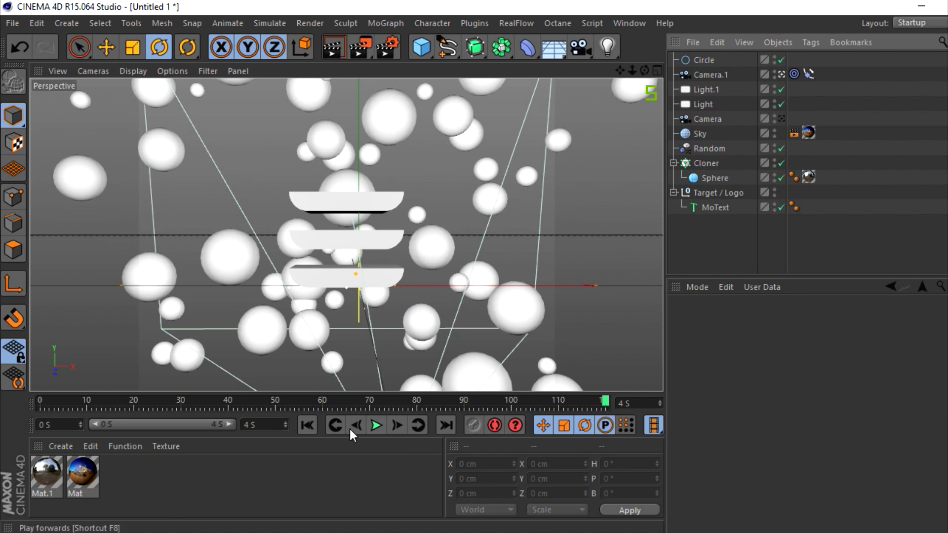
left_click(336, 425)
left_click(375, 425)
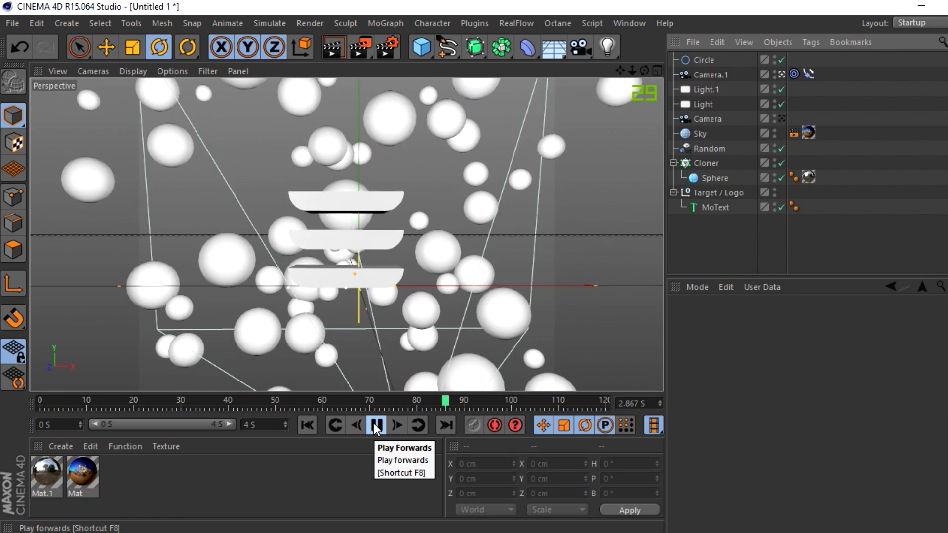
left_click(375, 426)
- Set Camera.1's Align to Spline position to 19% at frame 120, record a keyframe and preview the move
left_click_drag(354, 404, 605, 401)
left_click(703, 60)
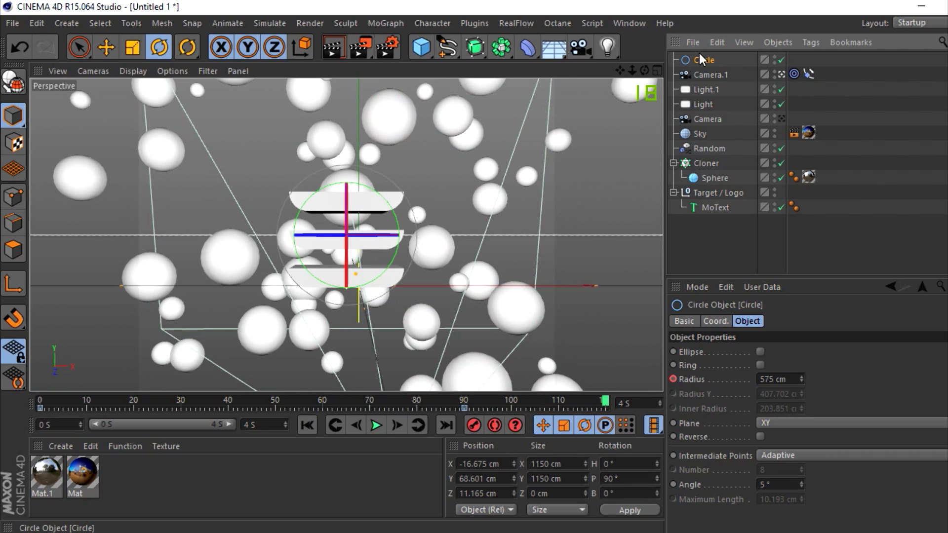
left_click(459, 402)
left_click_drag(461, 398, 736, 360)
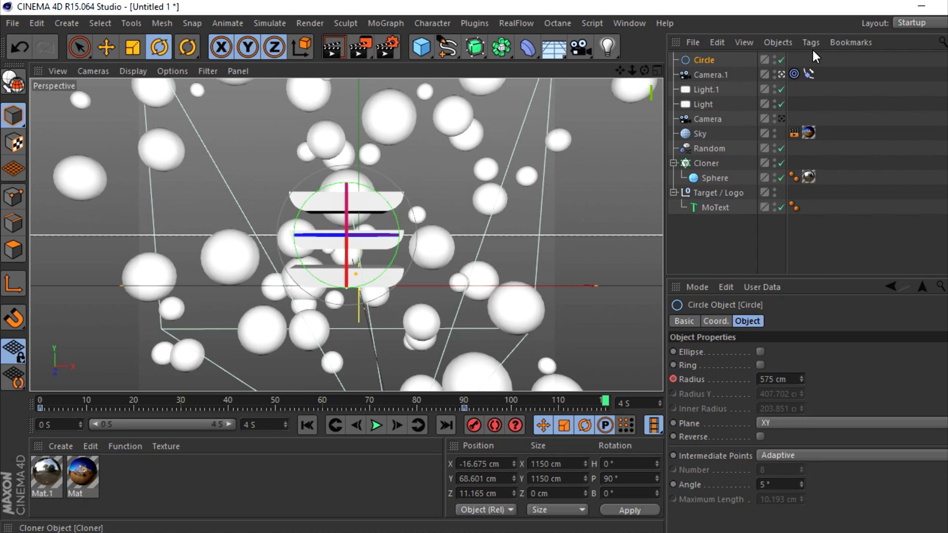
left_click(812, 79)
left_click(812, 78)
left_click_drag(778, 392, 779, 398)
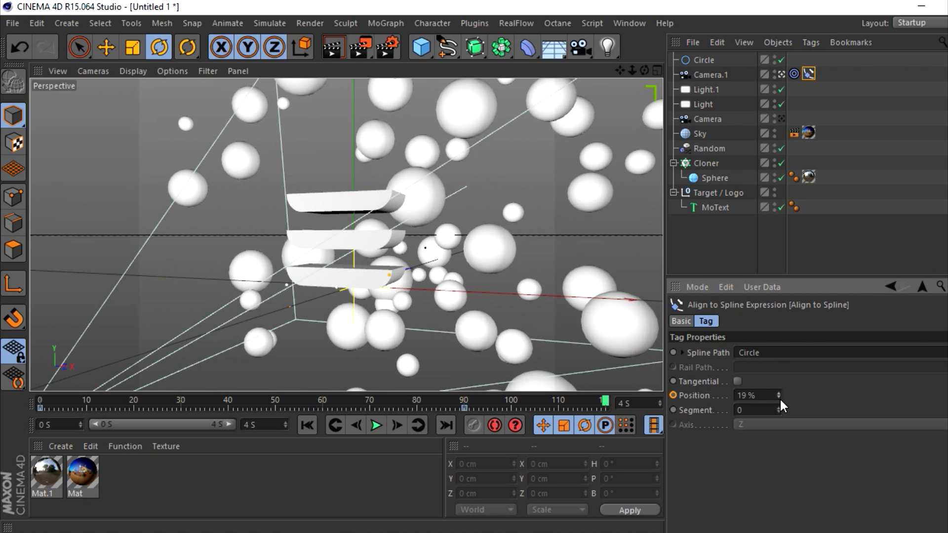
left_click(673, 394, "ctrl")
left_click(412, 399)
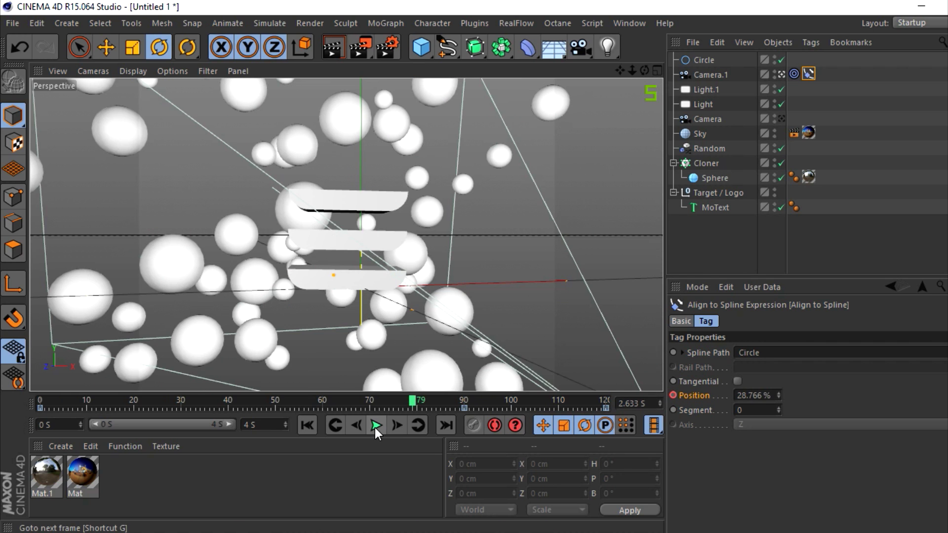
left_click(375, 428)
- Raise Camera.1's Align to Spline position to a little over 20% at frame 120, re-record the keyframe and play it back
left_click(587, 401)
left_click_drag(588, 401, 612, 404)
left_click(778, 393)
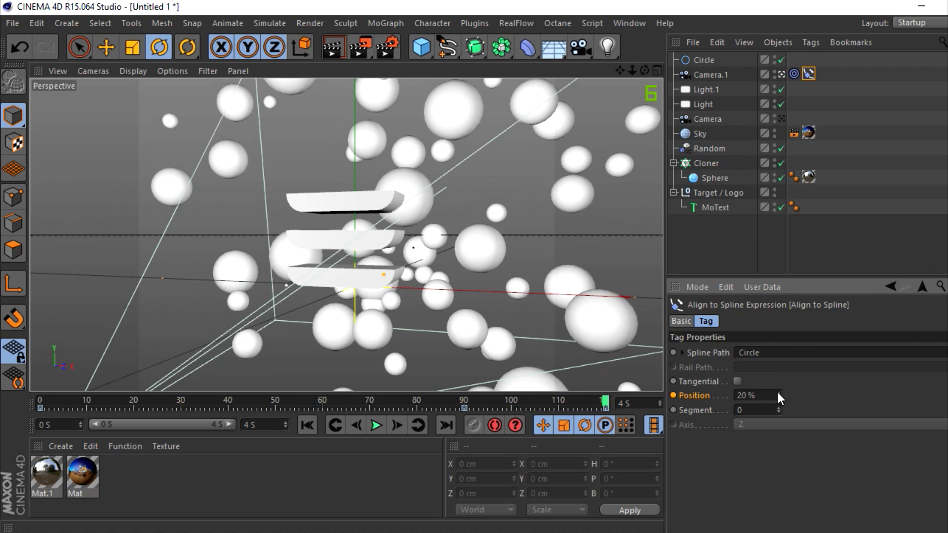
left_click_drag(776, 390, 778, 393)
left_click(673, 396, "ctrl")
left_click(374, 425)
left_click(372, 424)
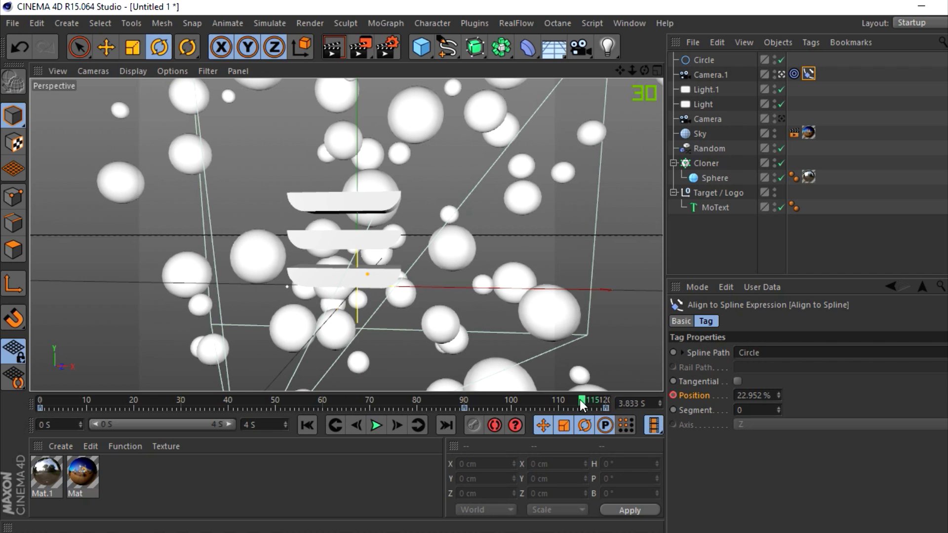
- Set Camera.1's Align to Spline position to 25% at frame 120 and update its keyframe
left_click_drag(582, 400, 608, 401)
left_click(781, 394)
left_click(781, 393)
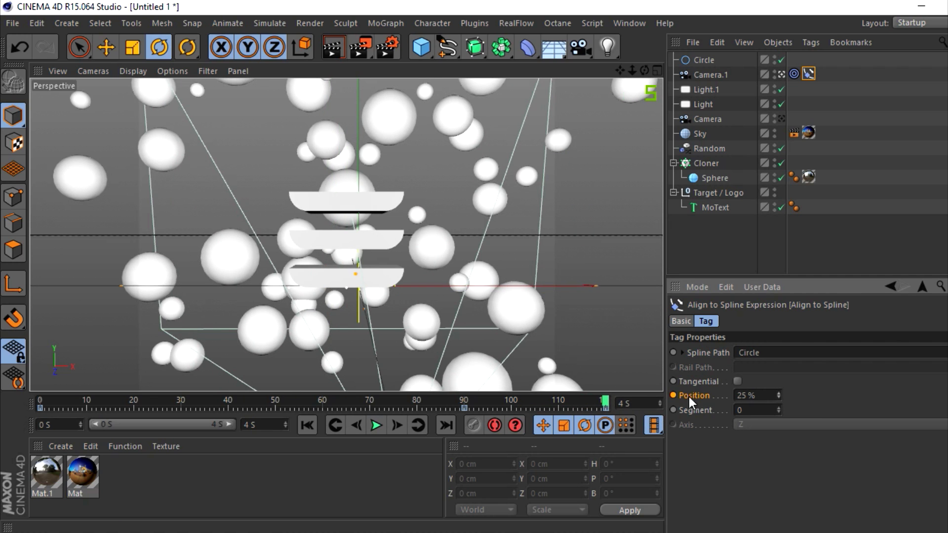
left_click(717, 254)
- Try to enlarge the Circle spline with the Scale tool at frame 120, record a keyframe and preview the result
left_click(700, 60)
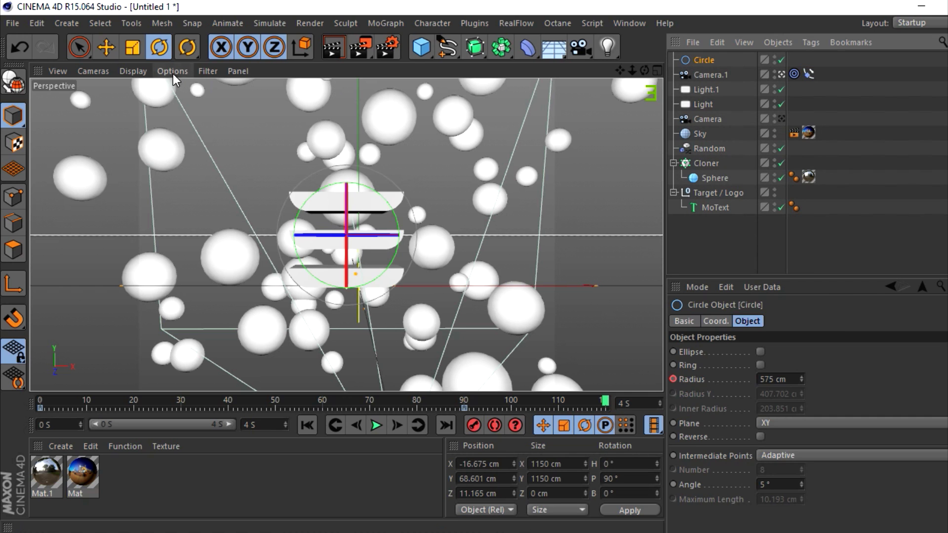
left_click(132, 46)
left_click_drag(237, 269, 400, 283)
left_click(472, 431)
left_click(724, 229)
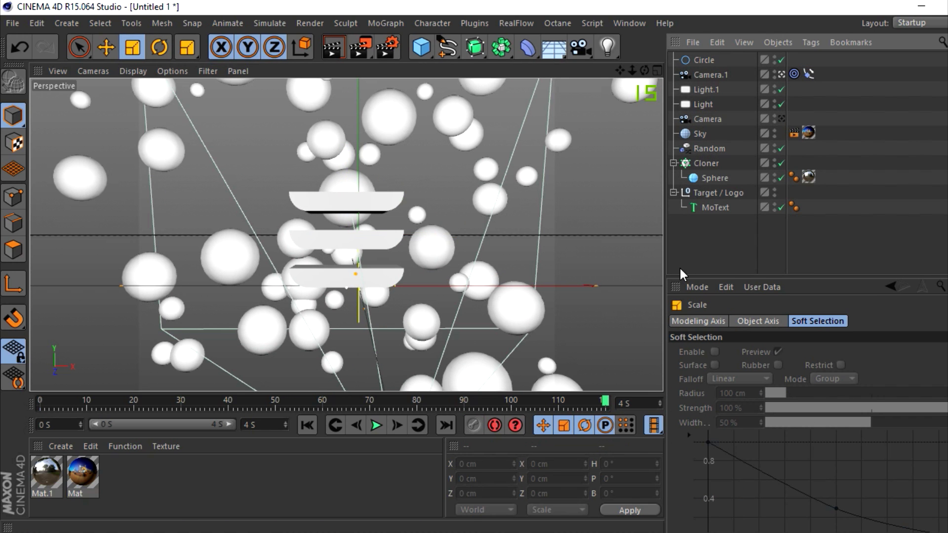
left_click(704, 60)
left_click(413, 399)
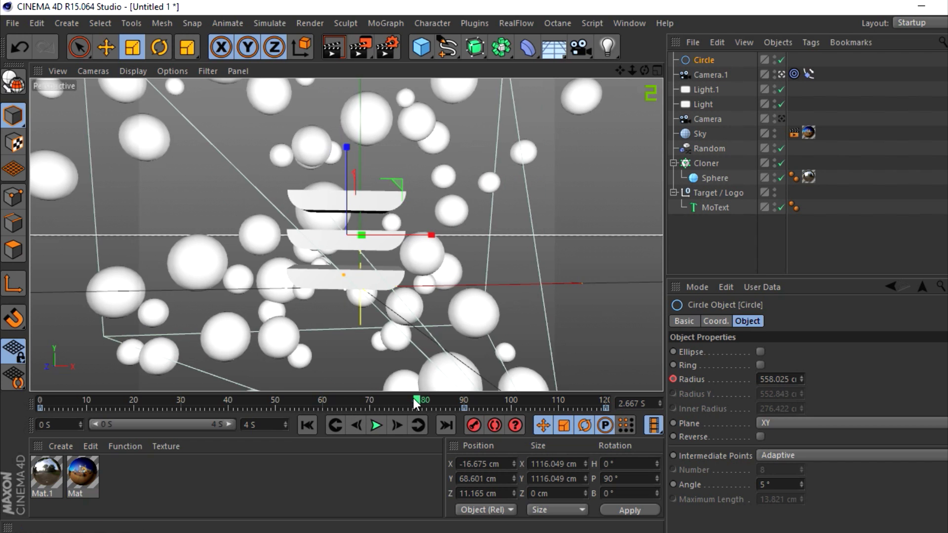
left_click(375, 425)
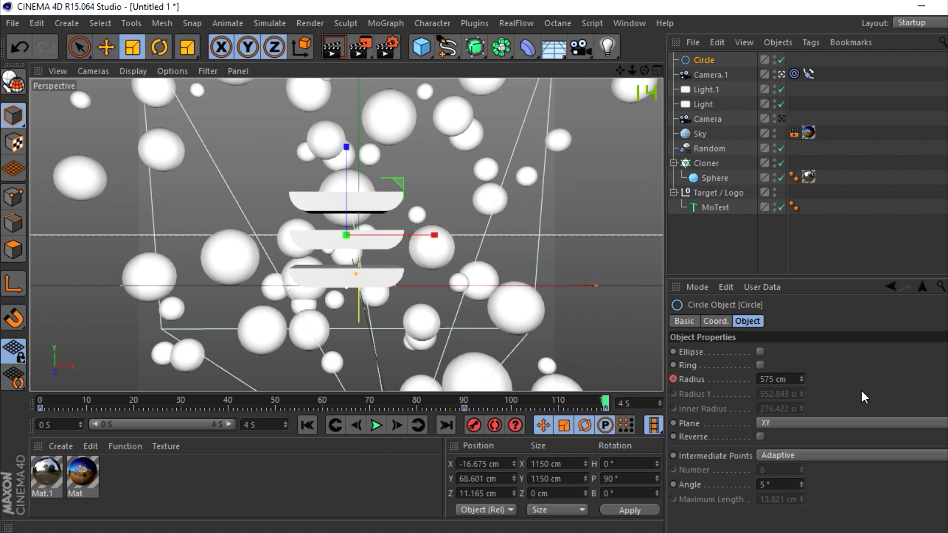
- Set the Circle spline's radius to 790 cm at frame 120, record a keyframe and play the animation
left_click_drag(800, 379, 713, 232)
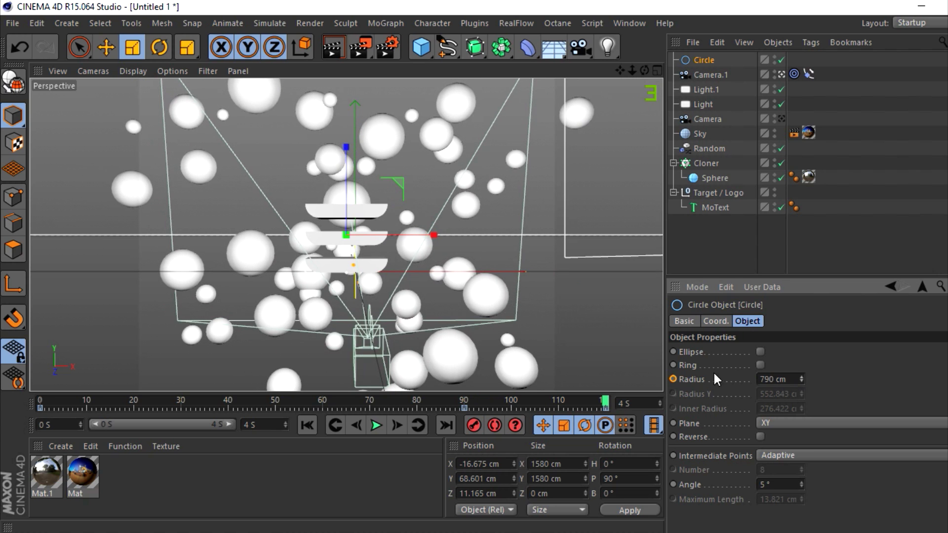
left_click(710, 232)
left_click(398, 399)
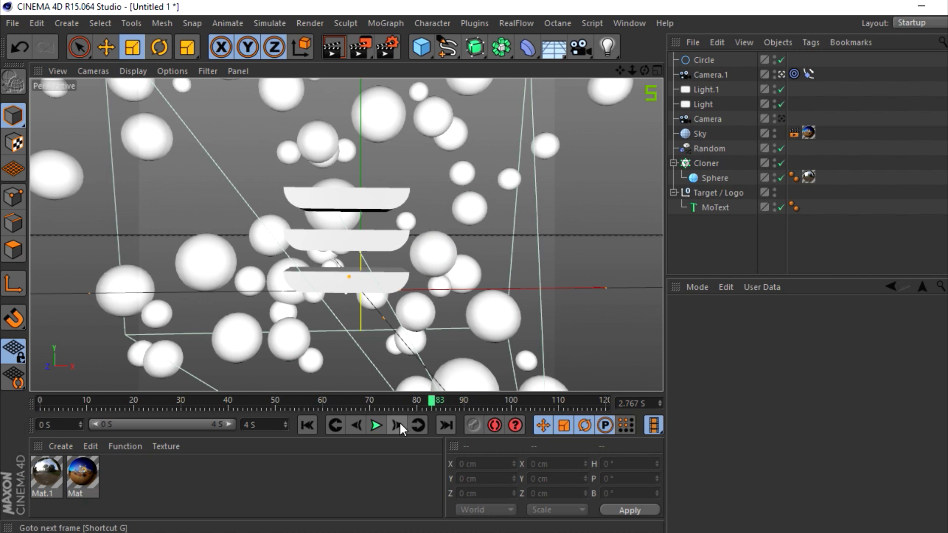
left_click(376, 424)
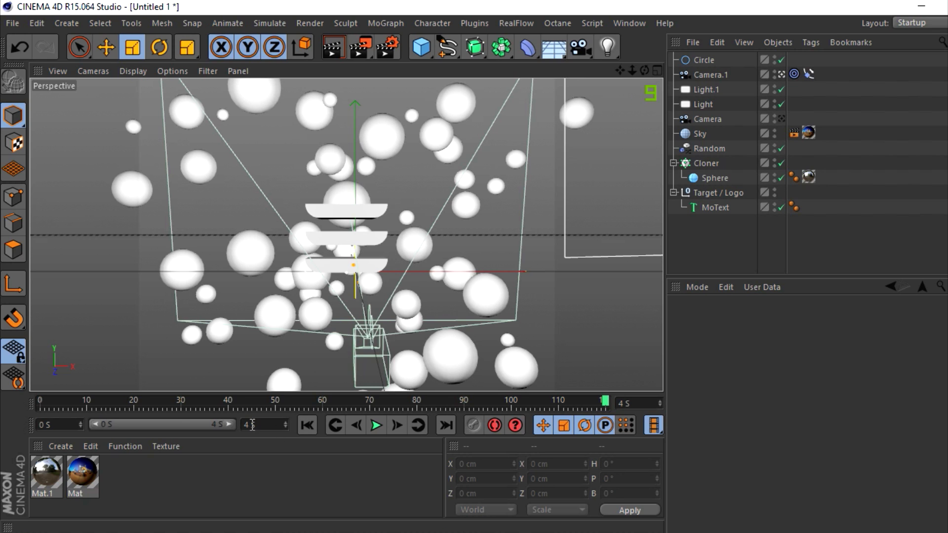
- Extend the project's end time to 6 seconds and move the Circle spline's keyframe from frame 120 to frame 180
type("6")
left_click(288, 495)
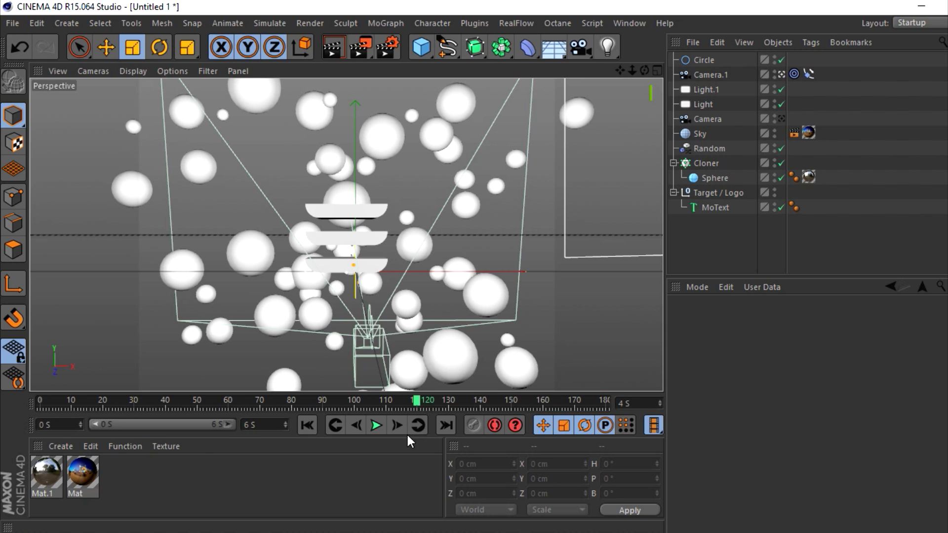
left_click(733, 60)
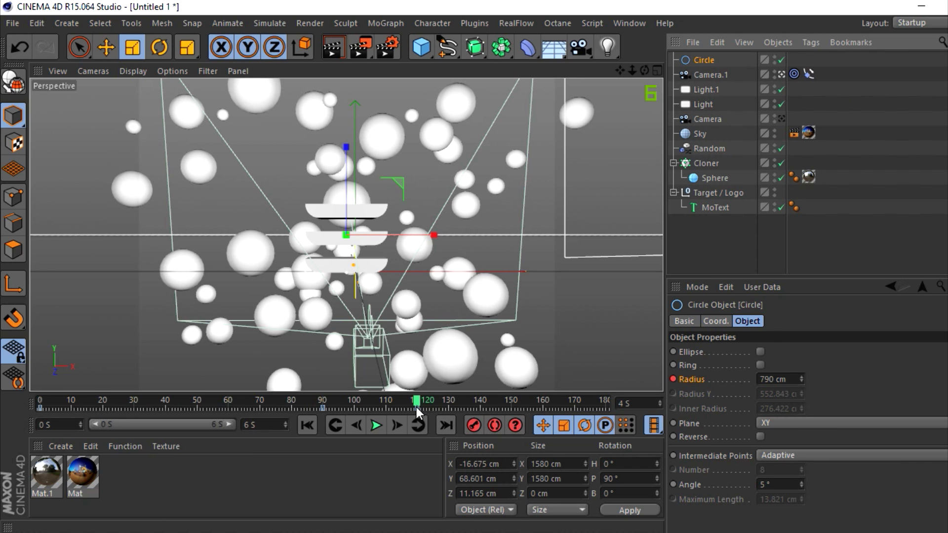
left_click_drag(416, 407, 696, 403)
- Play the animation to review the slower camera pull-back over the extended timeline
left_click(376, 425)
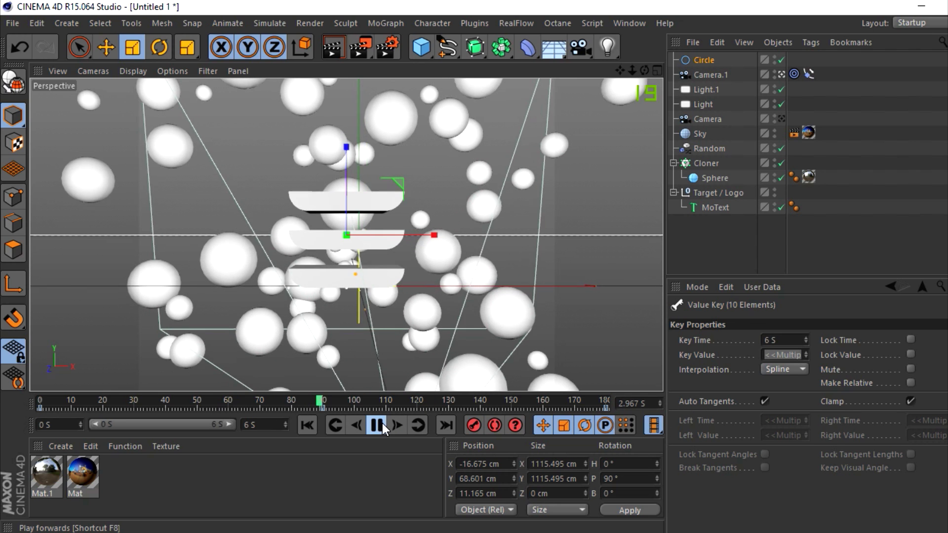
left_click(375, 426)
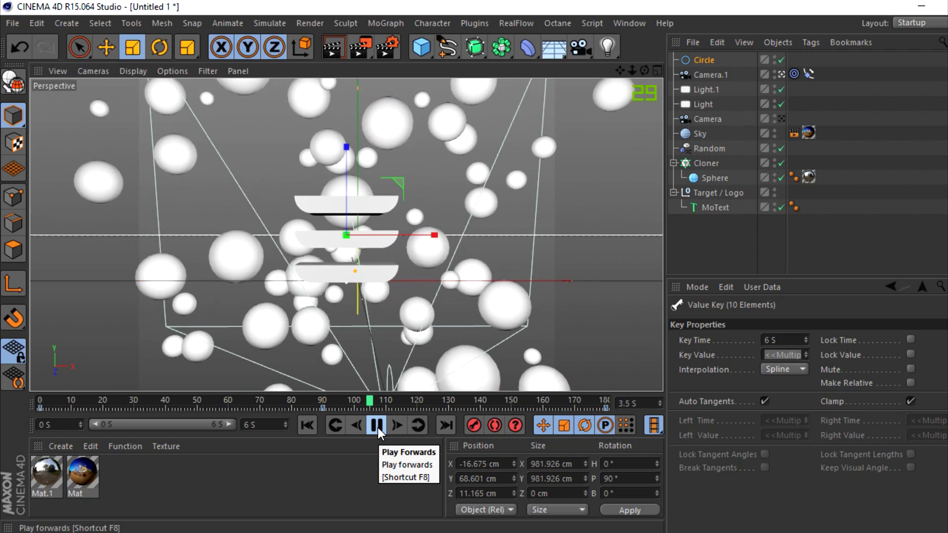
left_click(378, 427)
- At frame 60, set the Align to Spline position of Camera.1 to 41.7% and record a keyframe
left_click_drag(249, 399, 228, 404)
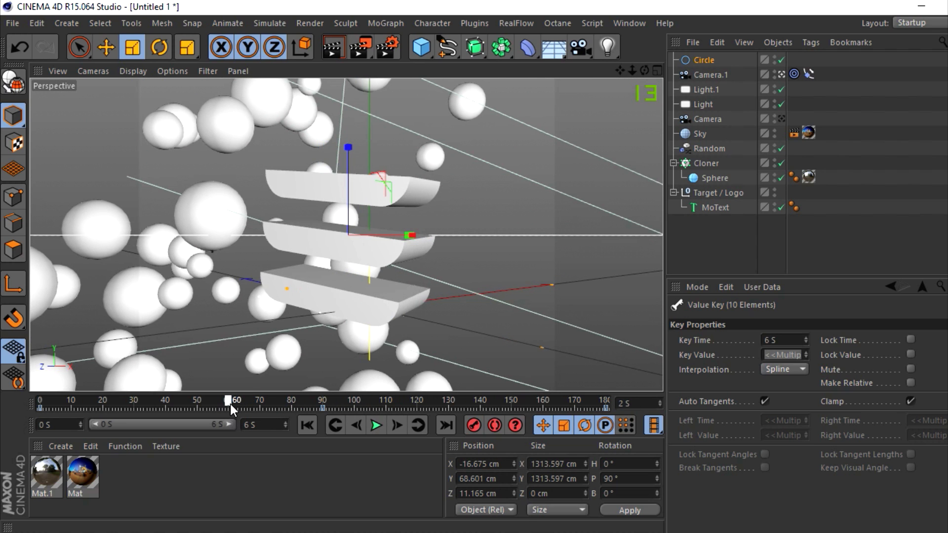
left_click(775, 255)
left_click(812, 76)
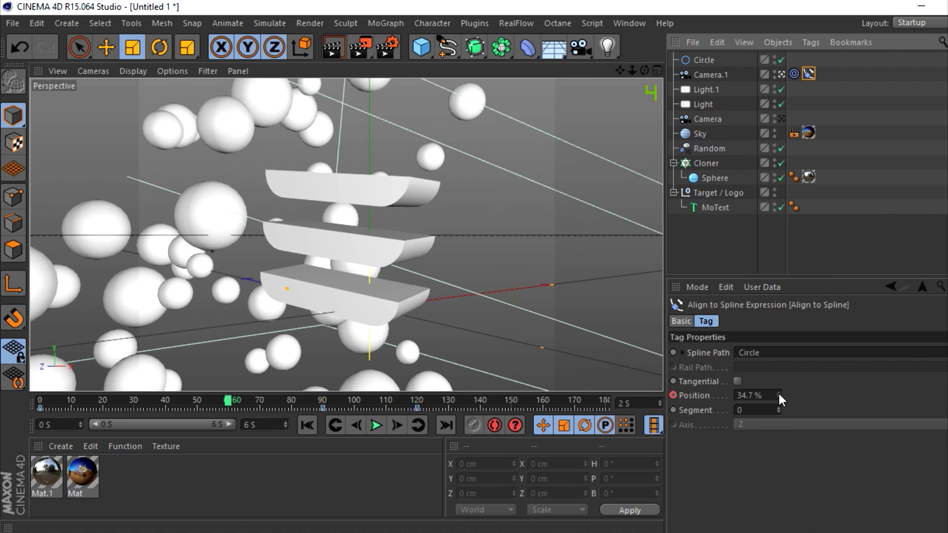
left_click_drag(779, 397, 779, 390)
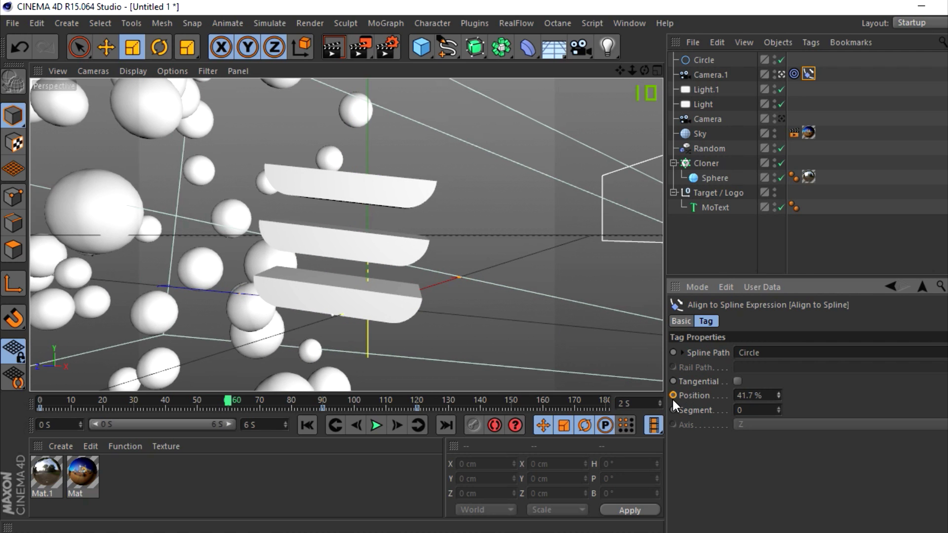
left_click(672, 394)
- Reduce the Circle spline's radius to about 307 cm at frame 60 and record a keyframe for it
left_click(702, 60)
left_click_drag(803, 380, 762, 380)
left_click(672, 379)
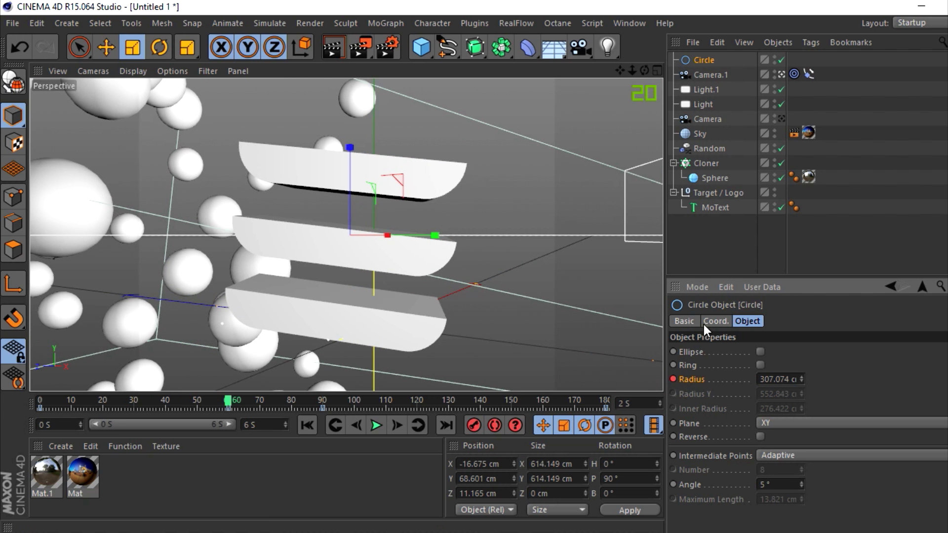
left_click(711, 247)
- Play and scrub through the animation to review the camera's move around the logo
left_click(171, 401)
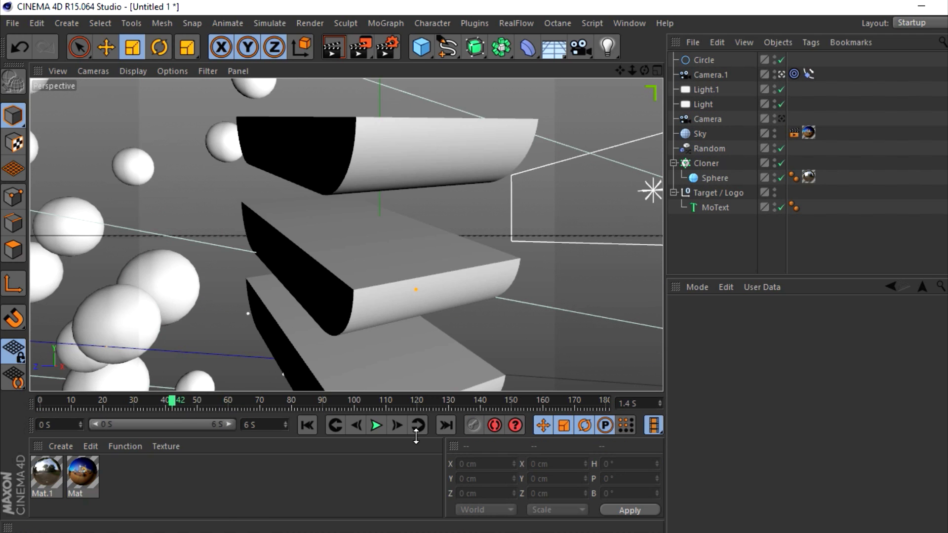
left_click(376, 425)
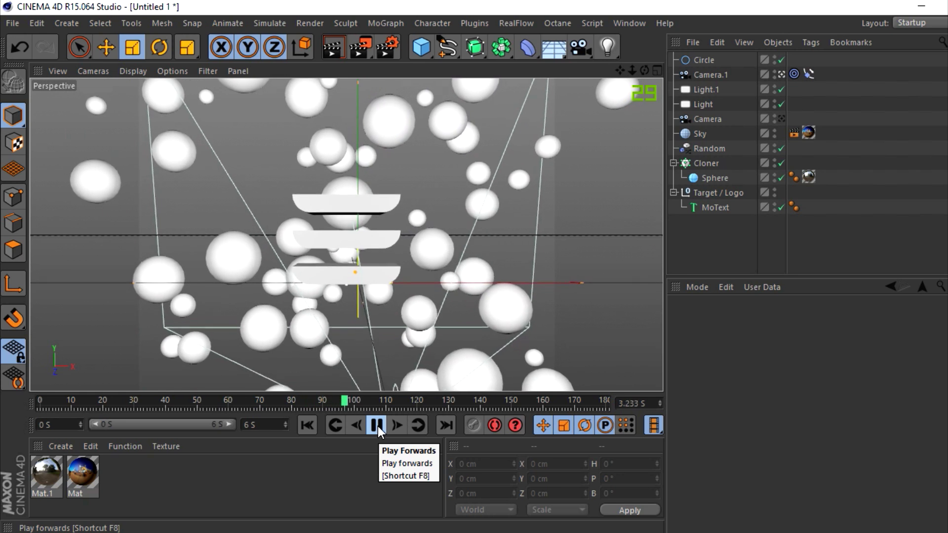
left_click(378, 426)
left_click_drag(165, 401, 39, 400)
left_click(376, 428)
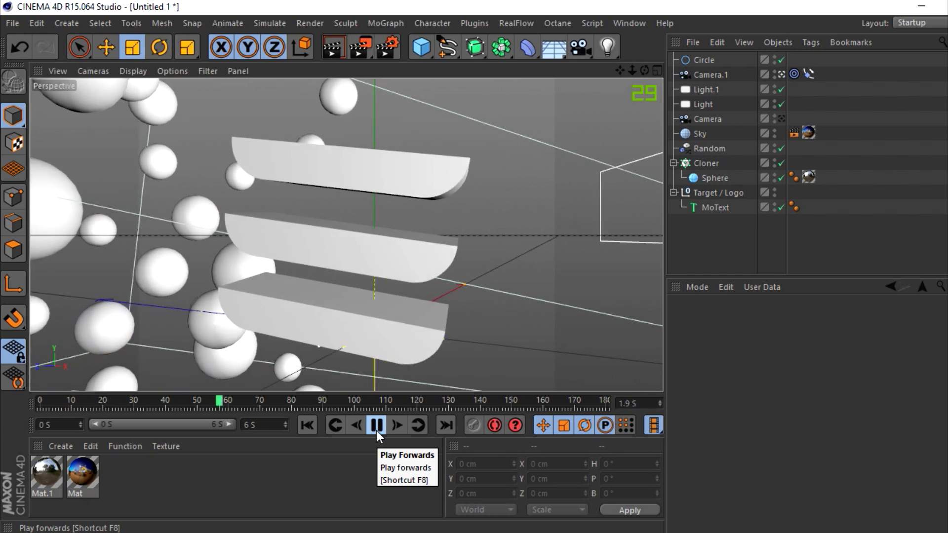
left_click(376, 430)
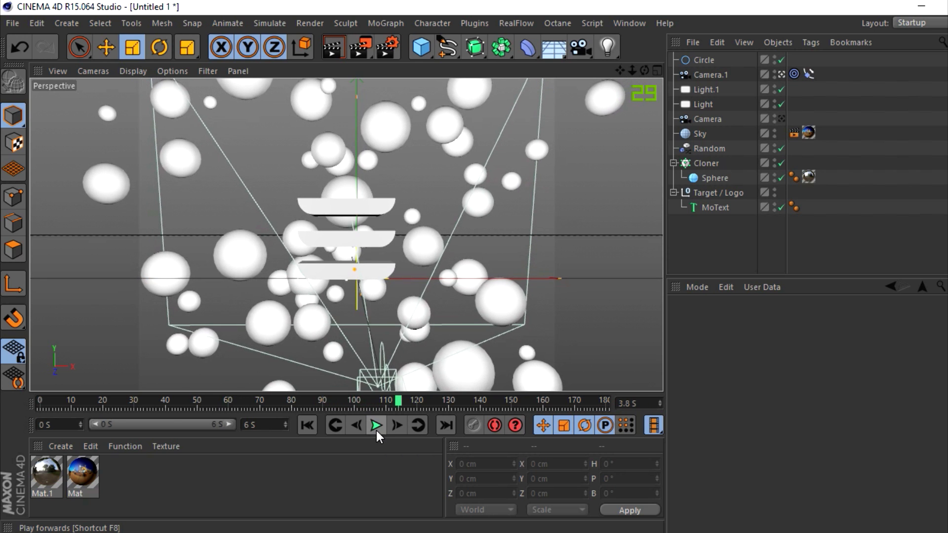
mouse_move(316, 407)
left_mouse_down()
mouse_move(87, 410)
mouse_move(309, 405)
left_mouse_up()
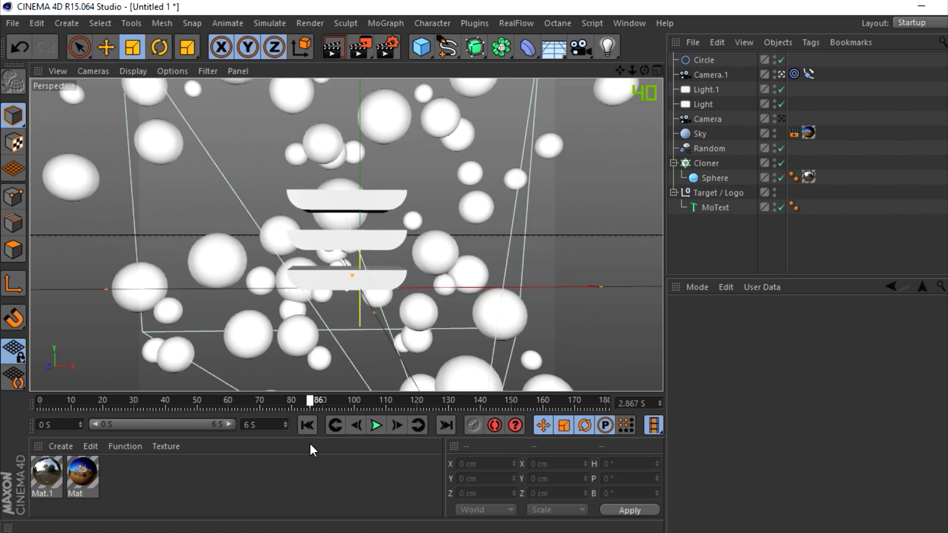
left_click_drag(310, 444, 316, 444)
left_click_drag(314, 404, 428, 423)
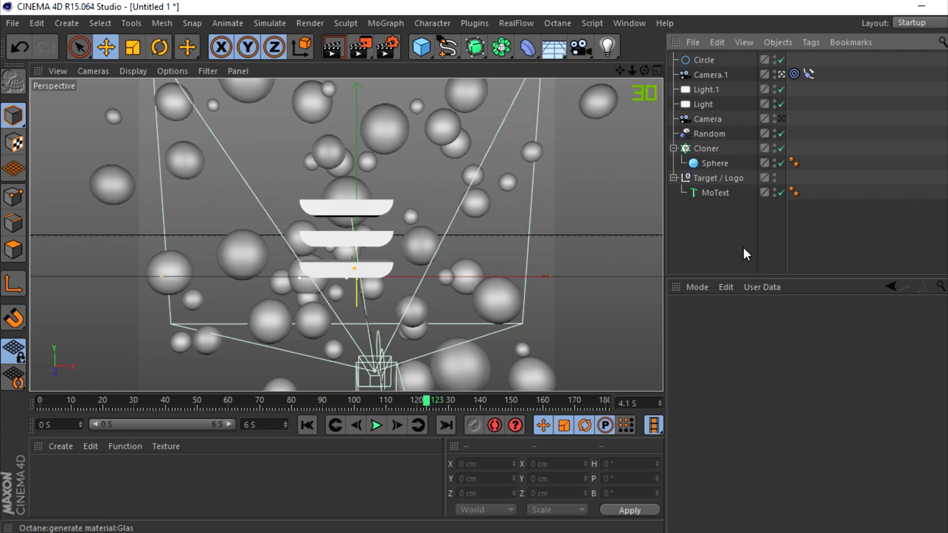
- Check the render settings
left_click(386, 45)
left_click(671, 9)
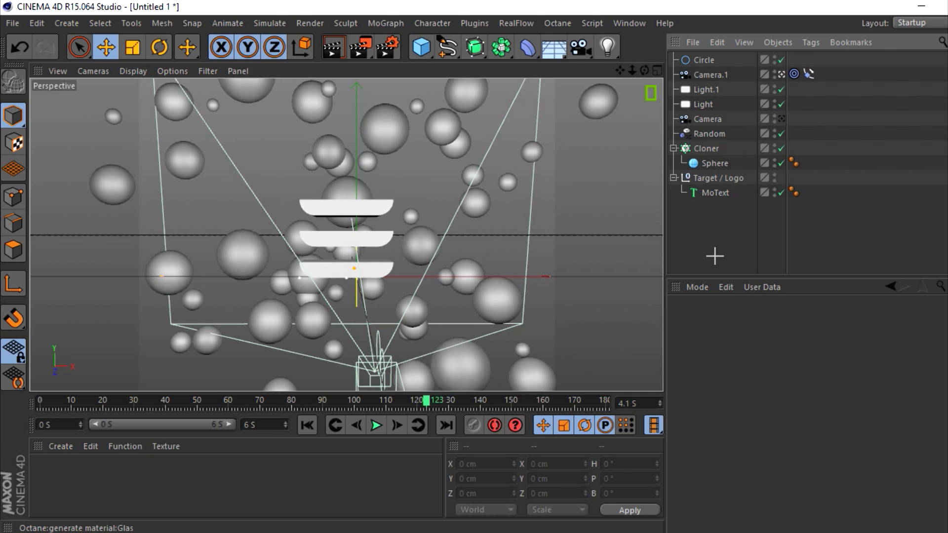
- Duplicate Camera as Camera.2, look through the copy and move it in close to the letter E at an angle
left_click(781, 119)
left_click_drag(715, 119, 701, 54)
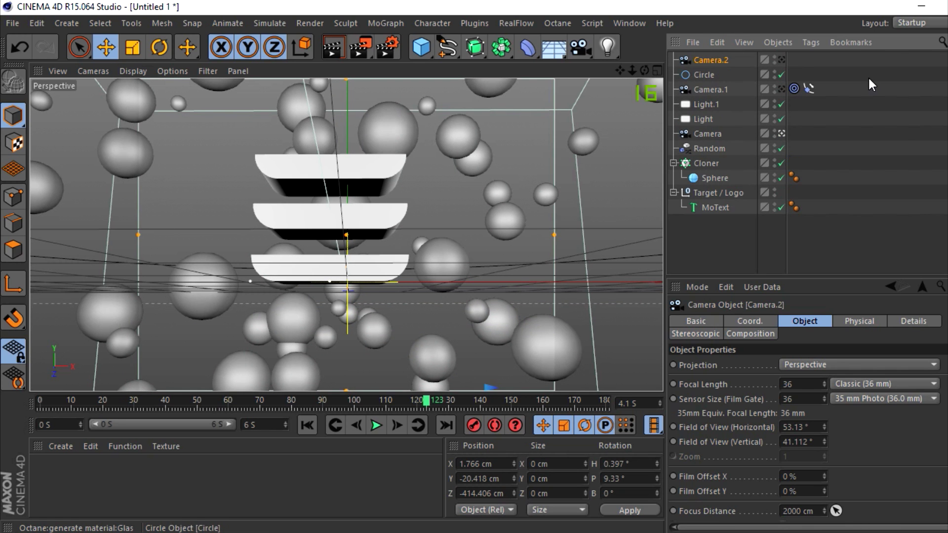
left_click(867, 76)
mouse_move(632, 71)
left_mouse_down()
mouse_move(690, 70)
mouse_move(591, 70)
mouse_move(693, 86)
mouse_move(622, 68)
left_mouse_up()
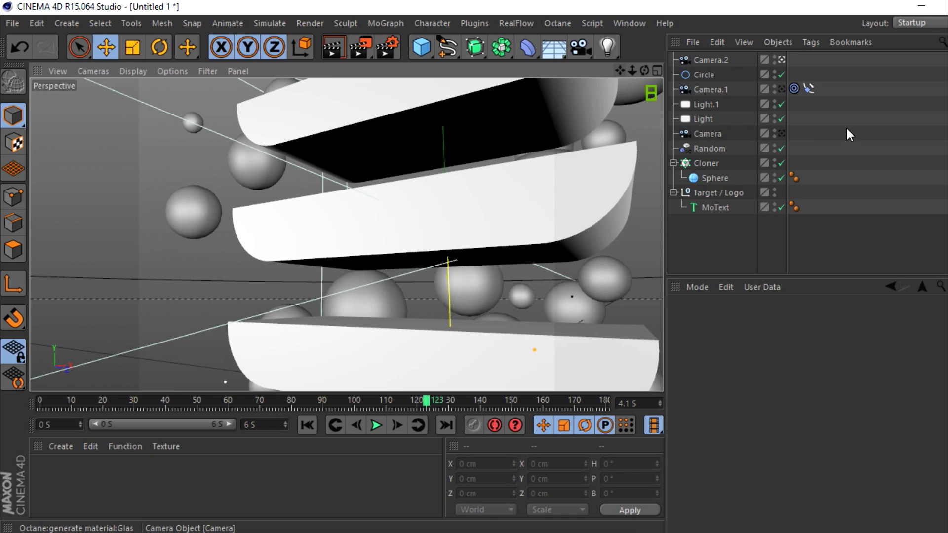
- Delete both area lights and collapse the Cloner and Target / Logo hierarchies
left_click(708, 117)
key("Delete")
left_click(707, 105)
key("Delete")
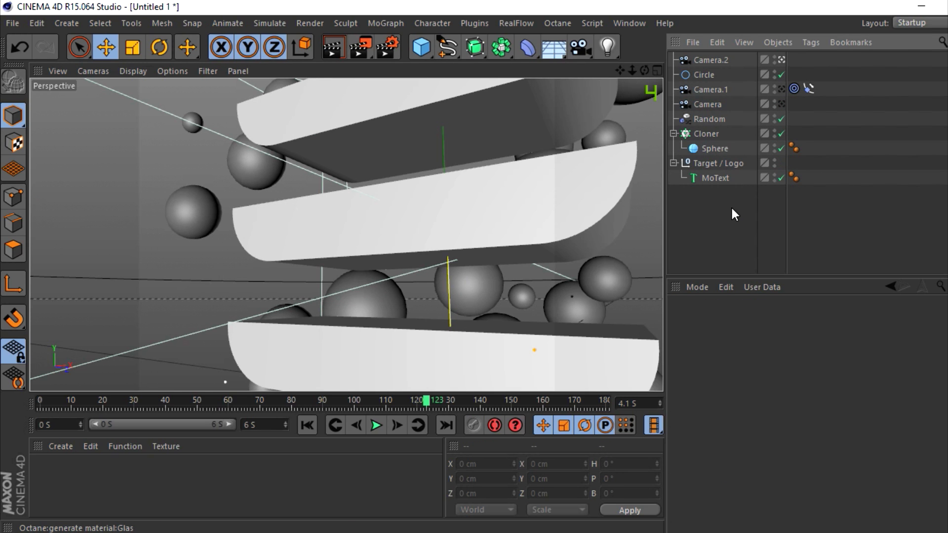
left_click(673, 135)
left_click(673, 148)
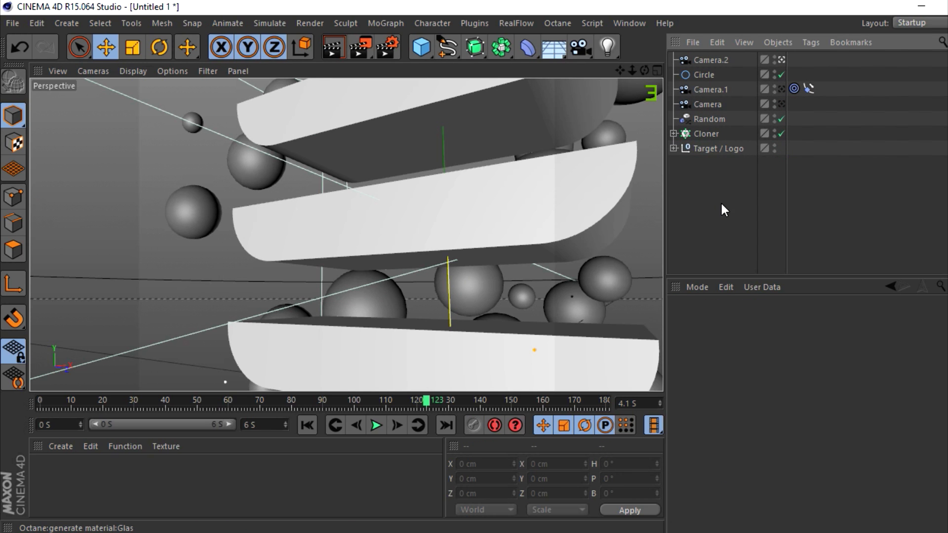
- Open the Octane Live Viewer for the Camera.2 view and start a live render
left_click(711, 60)
left_click(557, 22)
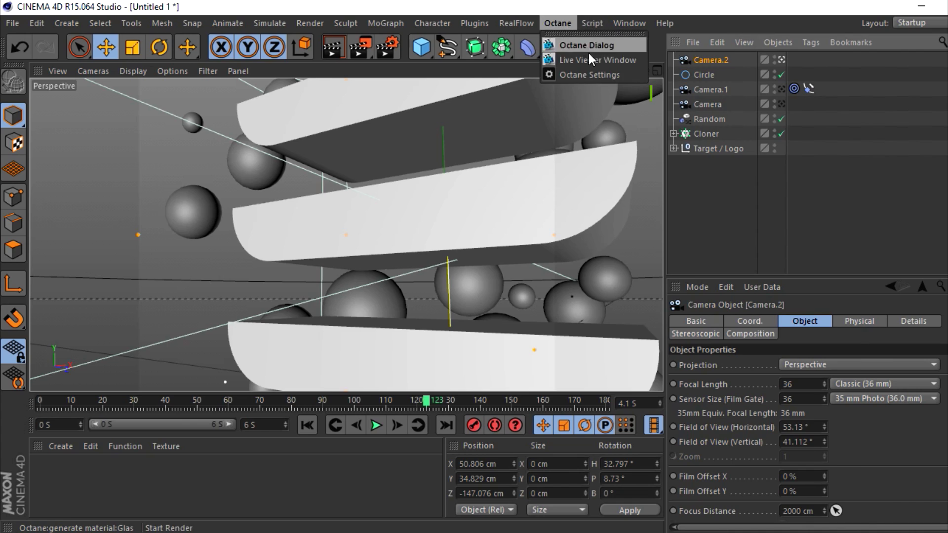
left_click(582, 54)
left_click(306, 142)
left_click_drag(564, 101, 330, 17)
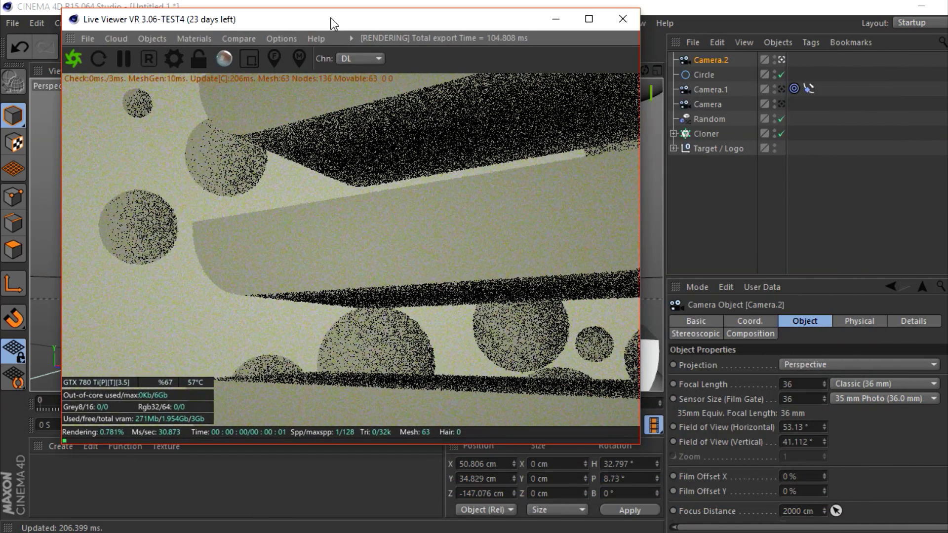
- Add an Octane Camera to the scene and open its Octane Camera tag settings
left_click(152, 39)
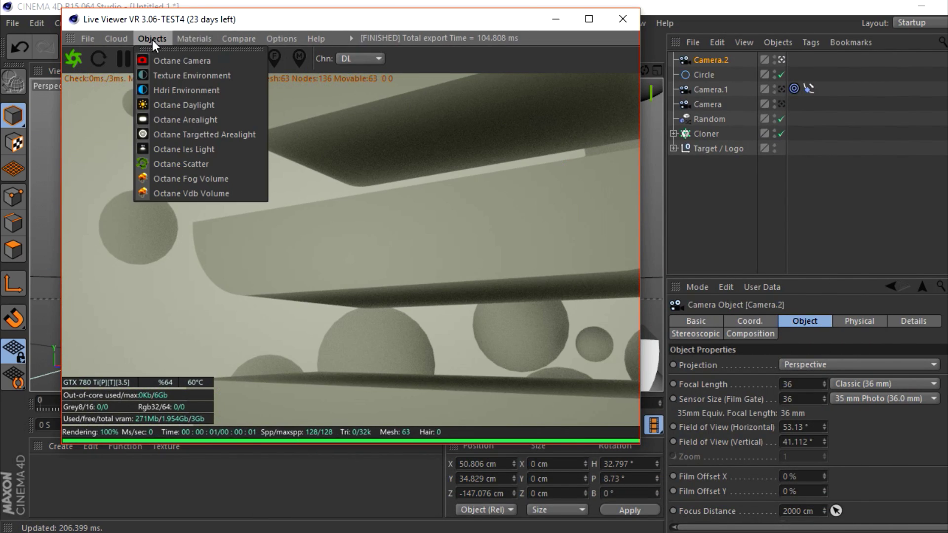
left_click(190, 60)
left_click(781, 59)
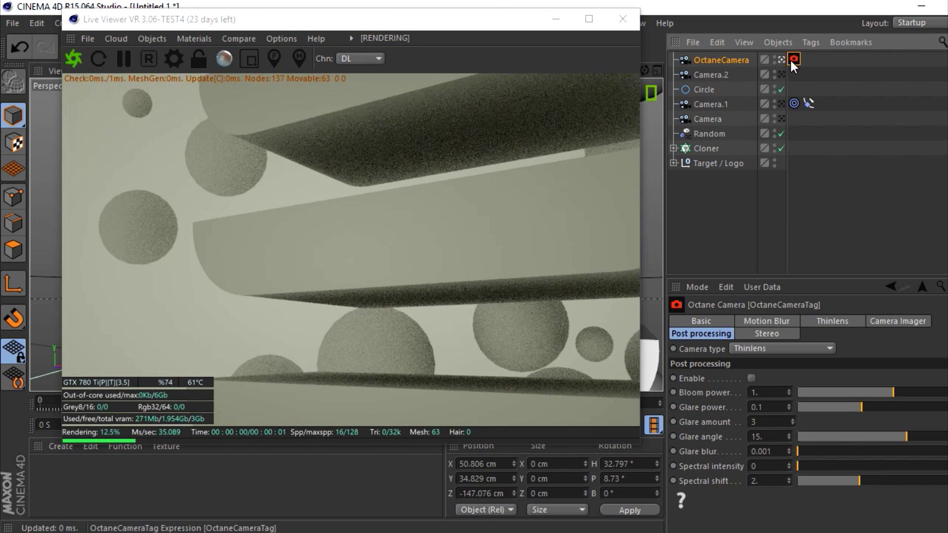
- Turn off the Octane camera's auto focus, pick focus on the logo's middle bar and raise the aperture to about 2.44 cm
left_click(826, 326)
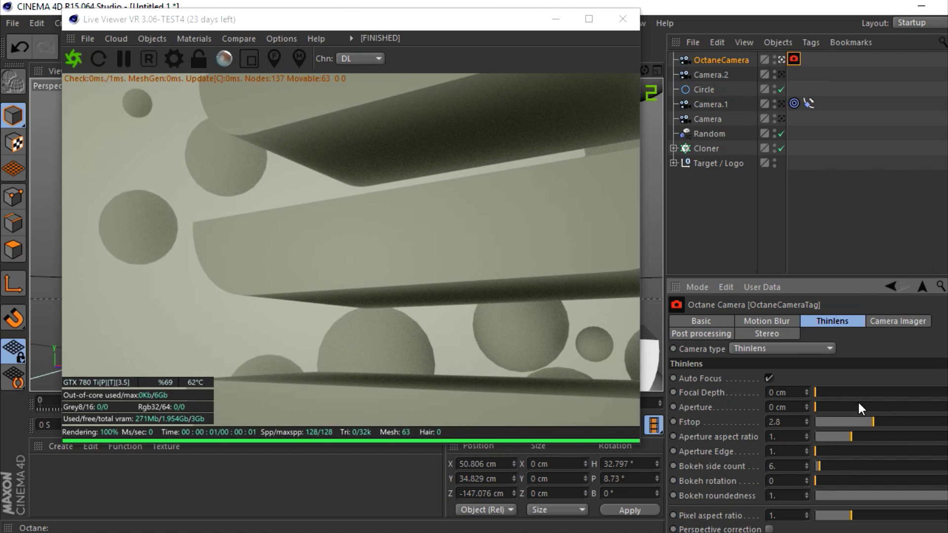
left_click(769, 378)
left_click(274, 58)
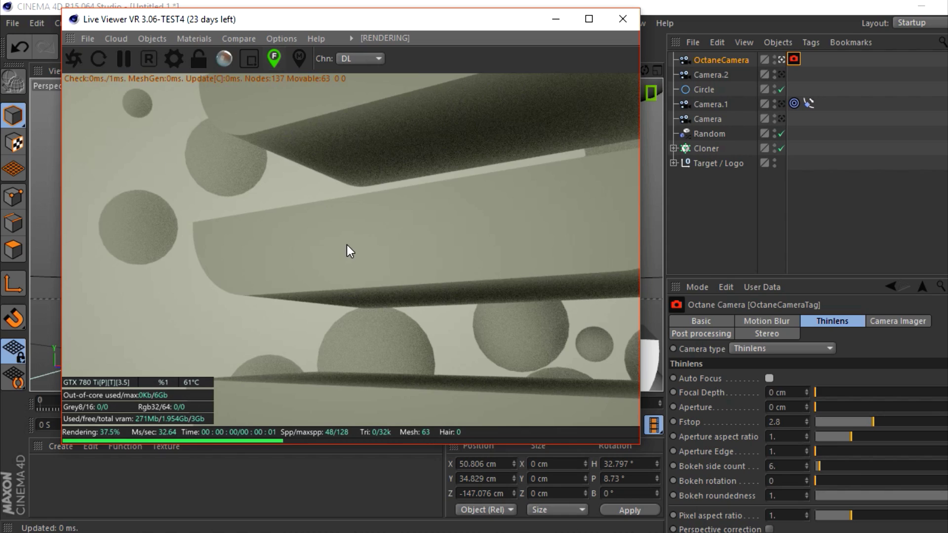
left_click(347, 244)
left_click_drag(867, 406, 913, 410)
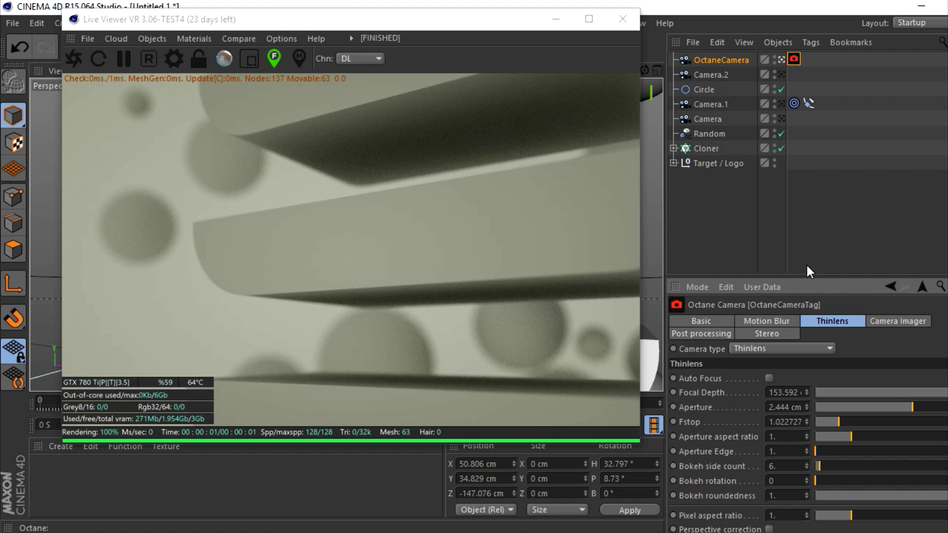
- Enable the Camera Imager with exposure about 2.11, gamma about 0.53, vignetting 0 and hotpixel removal 0.5
left_click(897, 326)
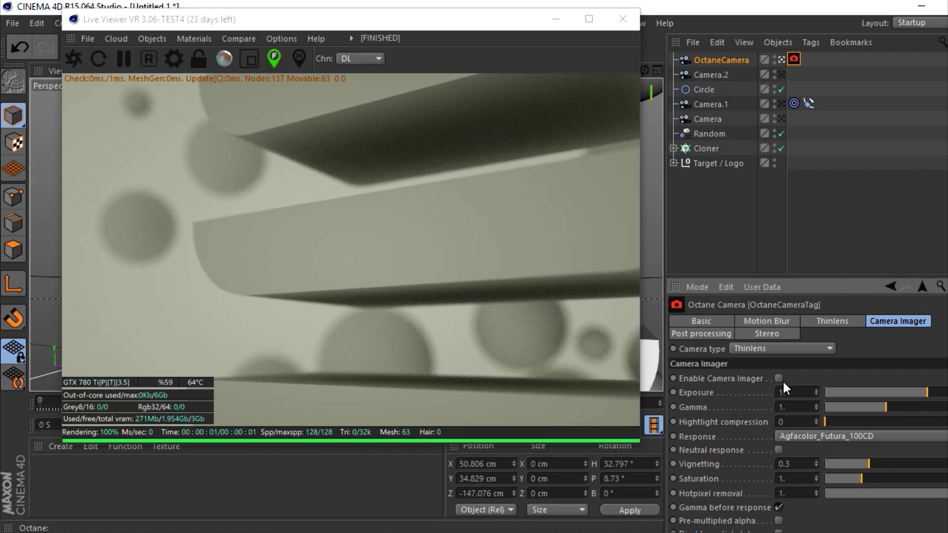
left_click(779, 378)
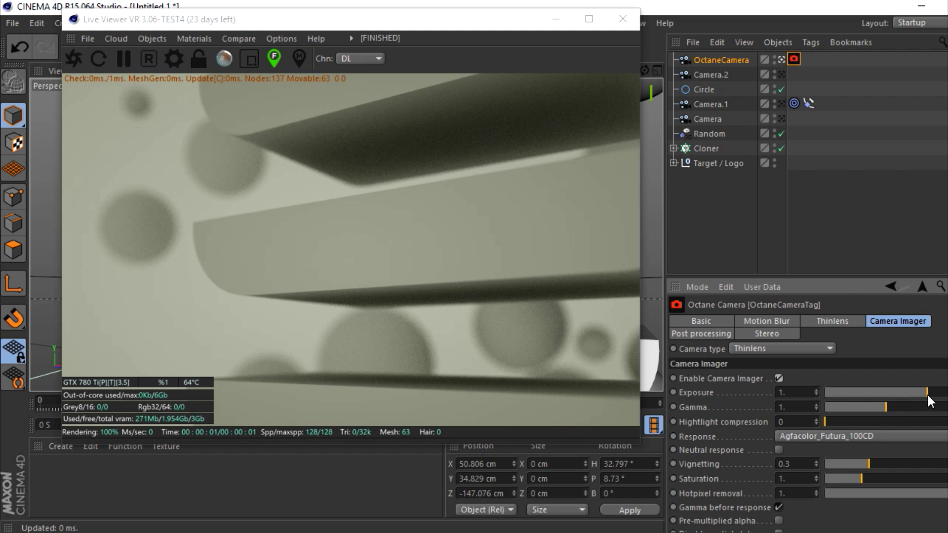
left_click_drag(928, 395, 869, 410)
left_click_drag(936, 392, 937, 393)
left_click_drag(869, 464, 771, 459)
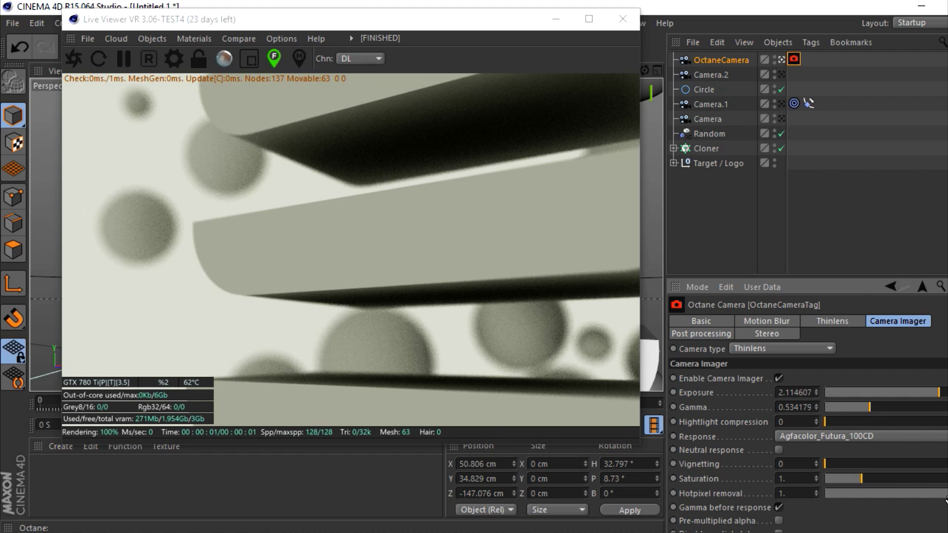
left_click_drag(919, 495, 903, 498)
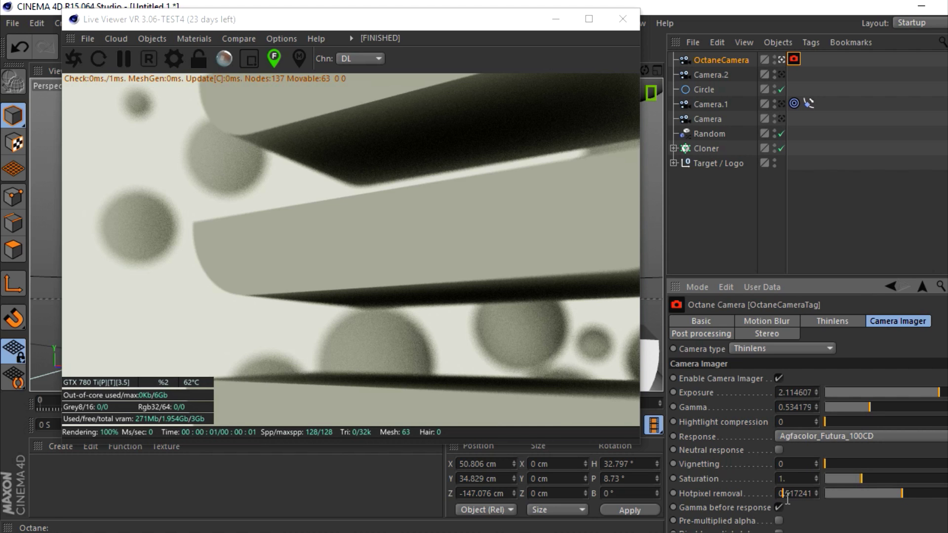
left_click_drag(786, 494, 867, 493)
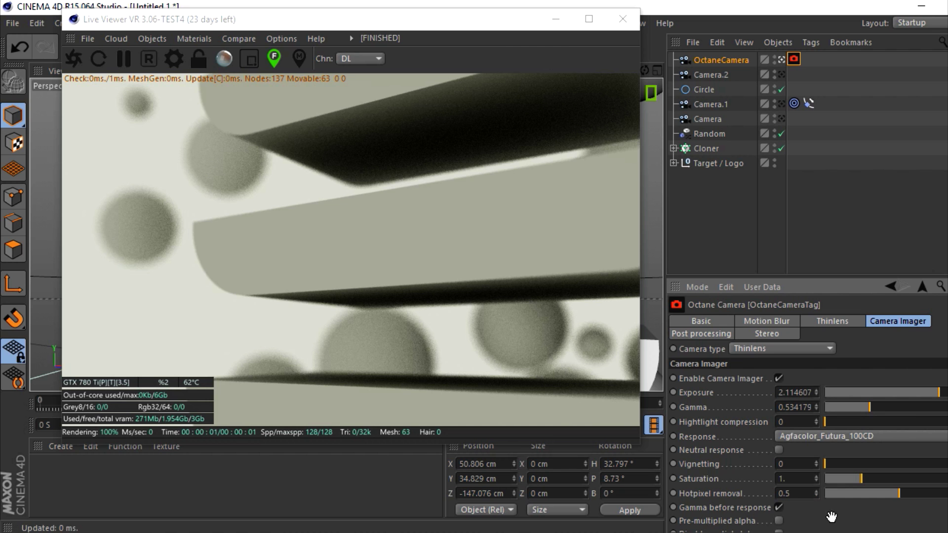
- Enable the Octane camera's post processing, raise bloom power to about 21 and increase glare power
left_click(697, 334)
left_click(752, 378)
left_click_drag(892, 393, 940, 396)
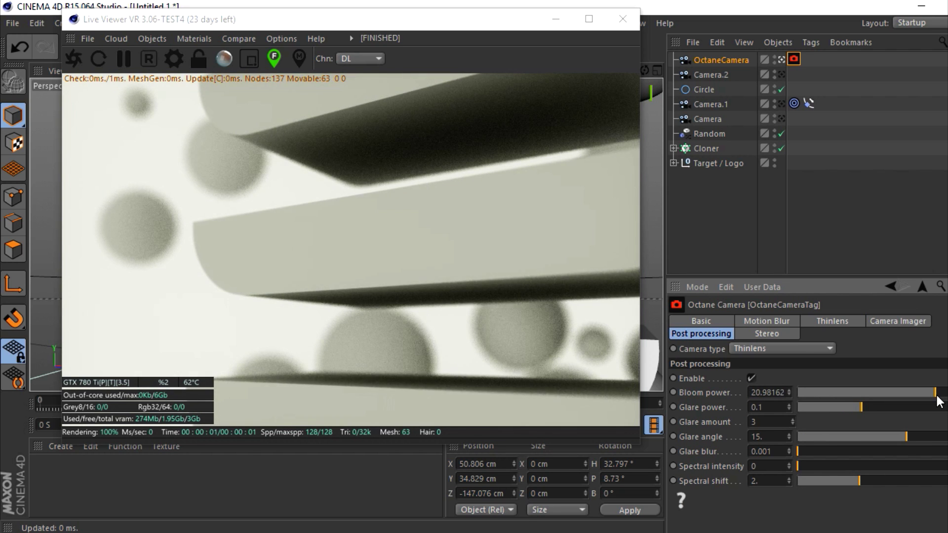
left_click_drag(864, 407, 883, 415)
left_click(749, 230)
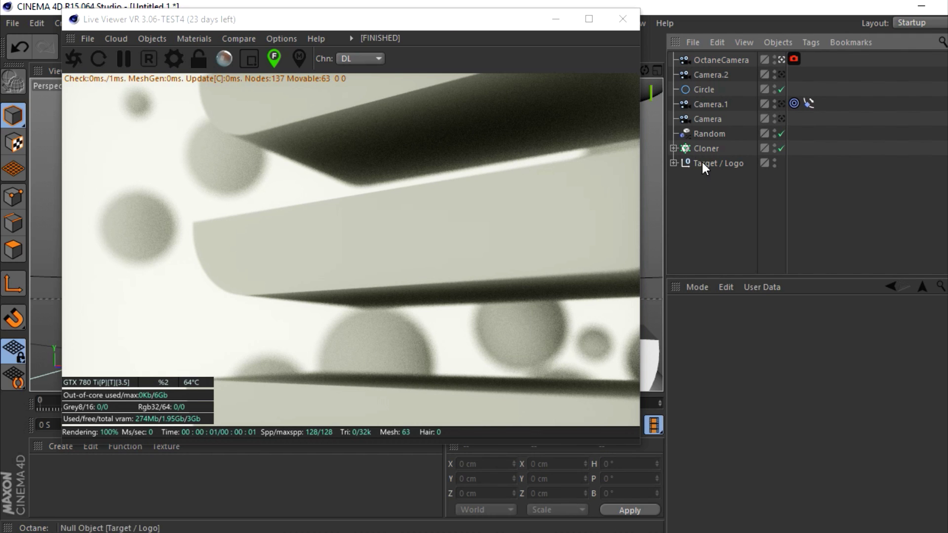
- Add an Octane Daylight and a Texture Environment to the scene
left_click(146, 41)
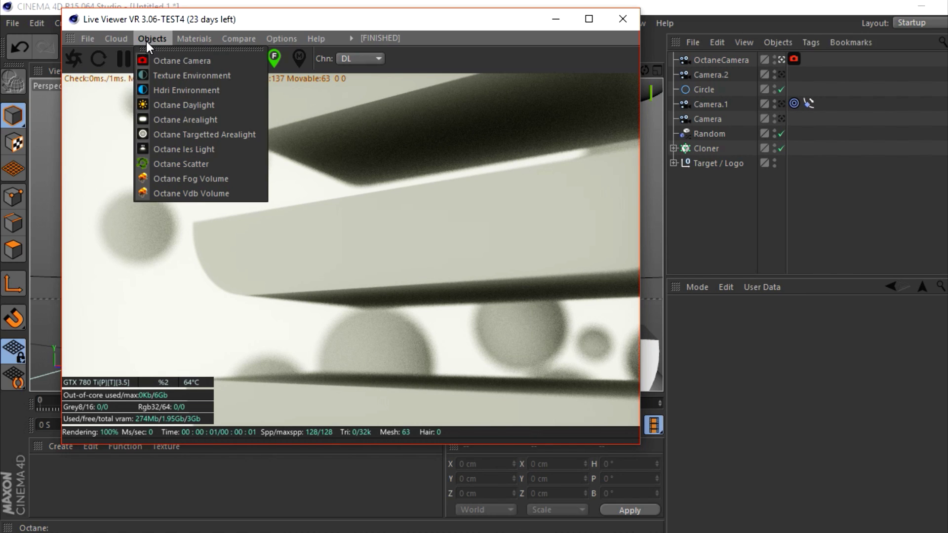
left_click(196, 106)
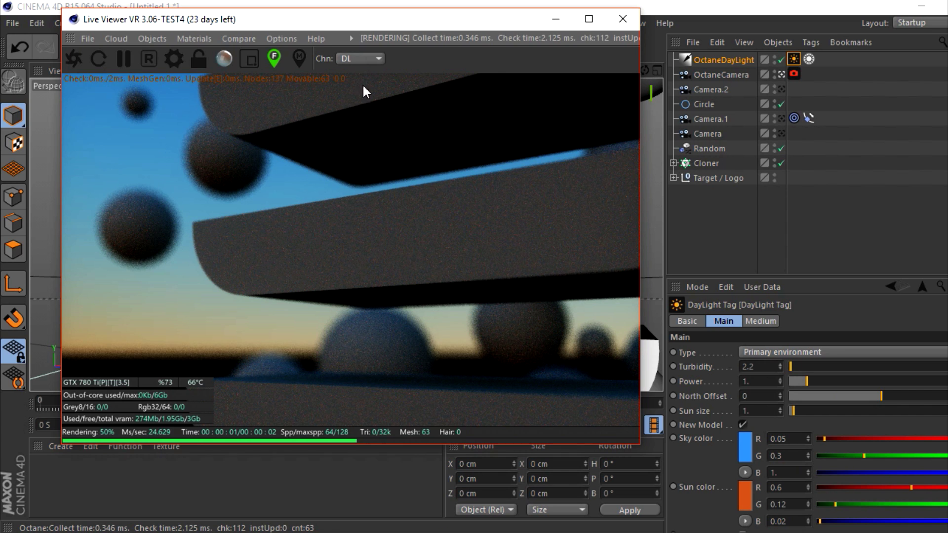
left_click(152, 39)
left_click(174, 75)
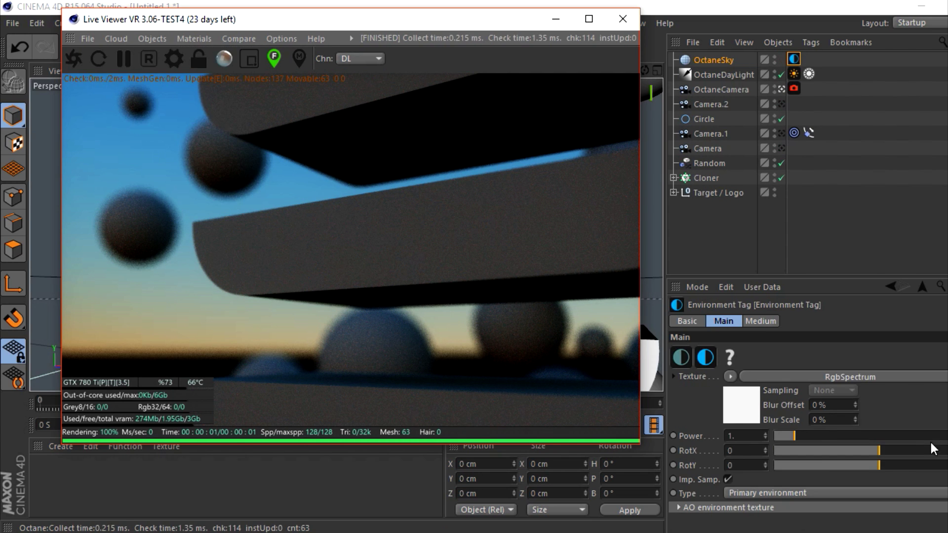
- Set the OctaneSky texture colour to black and change the environment type
left_click(737, 409)
left_click(713, 366)
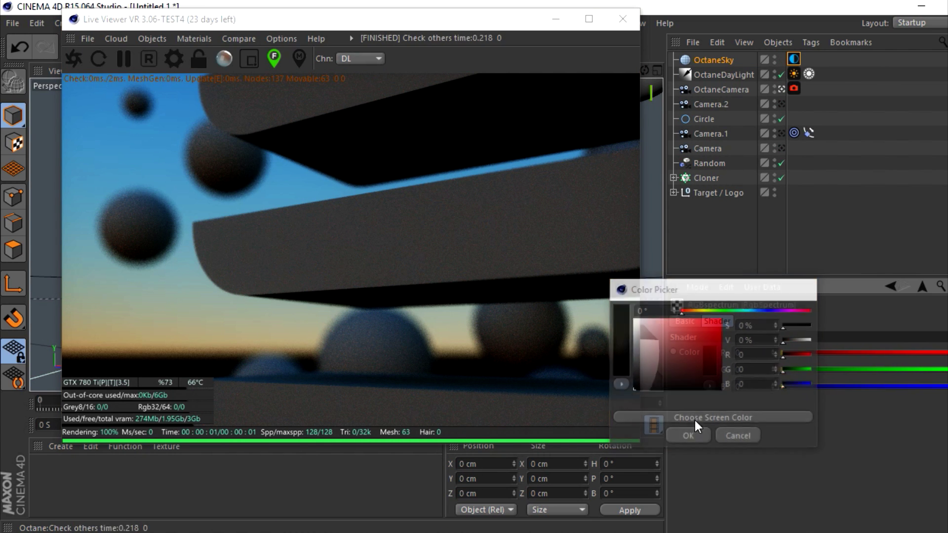
left_click(688, 436)
left_click(794, 59)
left_click(768, 493)
left_click(755, 523)
left_click(746, 202)
- Enable Mix sky texture on the OctaneDayLight's DayLight tag
left_click(793, 74)
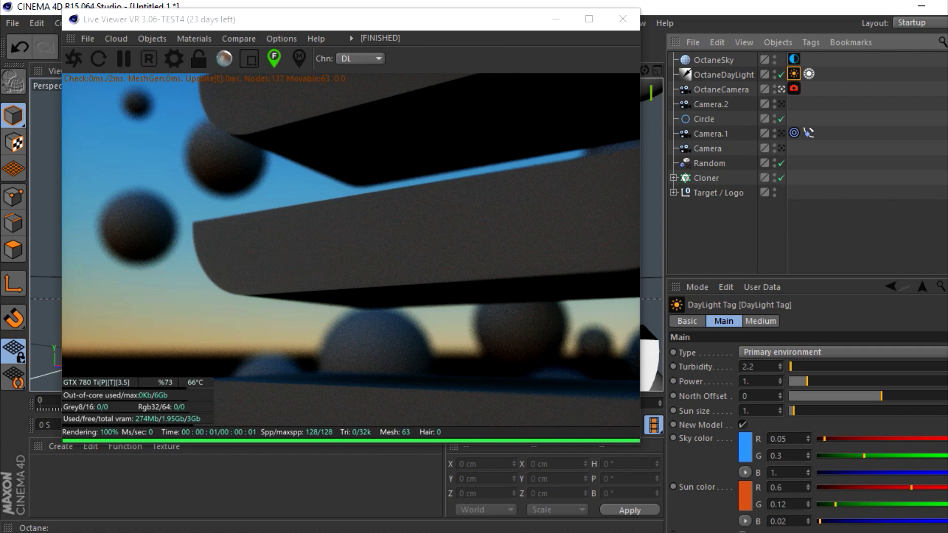
scroll(746, 513, "down", 3)
left_click(742, 475)
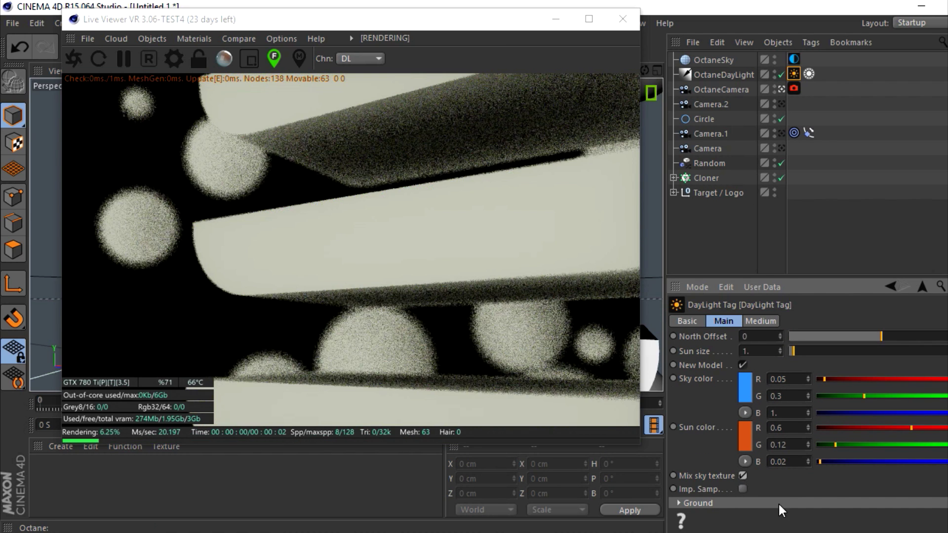
- Set the DayLight tag's turbidity to about 2.5, power to about 0.95, north offset to about 0.57 and sun size to about 3.2
scroll(807, 419, "up", 3)
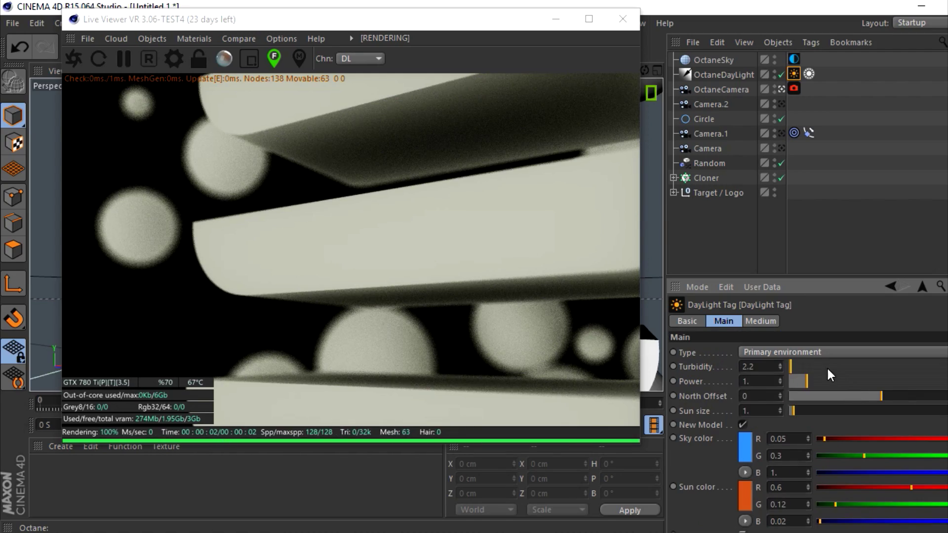
left_click(794, 364)
left_click_drag(908, 396, 933, 396)
left_click_drag(800, 413, 806, 378)
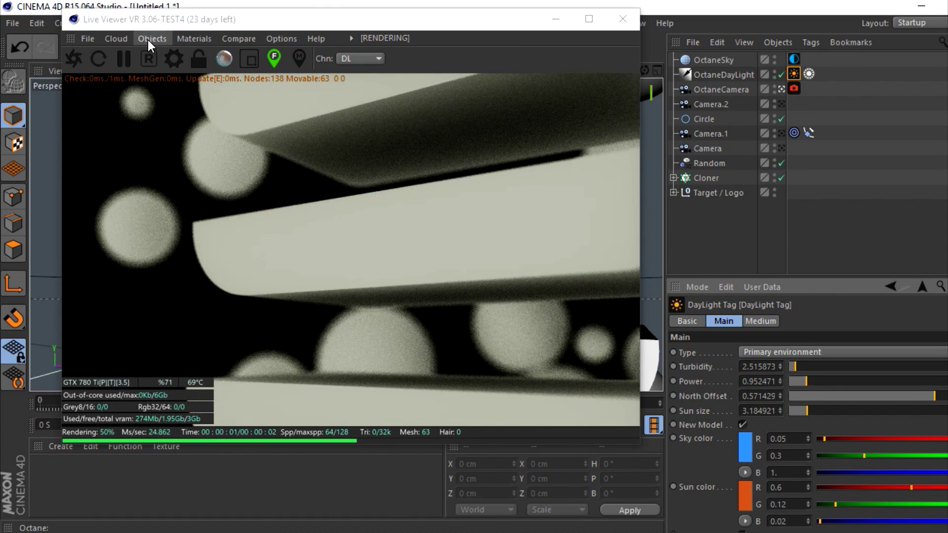
- Open the Content Browser and load the Aluminum material from the Octane Materials library into the scene
left_click_drag(321, 20, 259, 14)
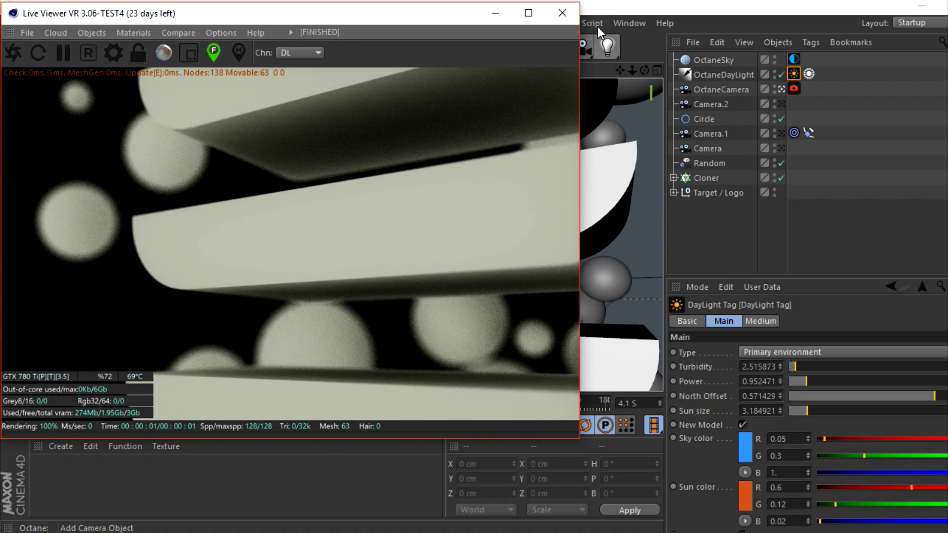
left_click(641, 20)
left_click(650, 96)
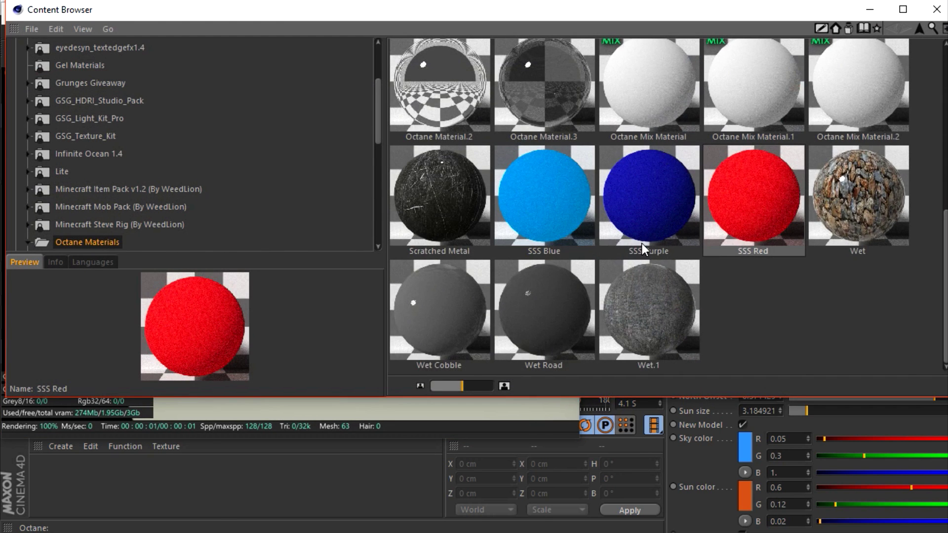
scroll(642, 244, "up", 5)
double_click(538, 91)
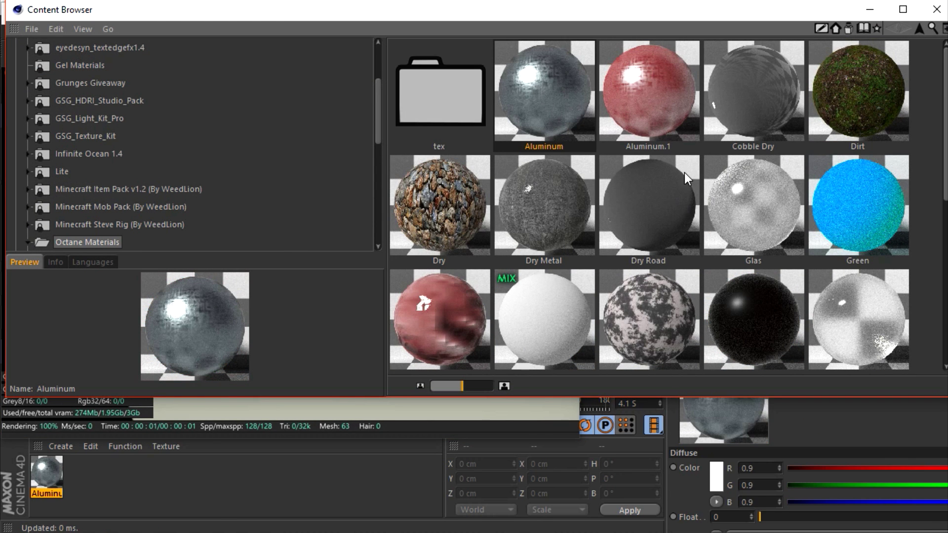
- Browse the Octane Materials library, load the SSS Blue material into the scene and close the Content Browser
scroll(822, 340, "down", 2)
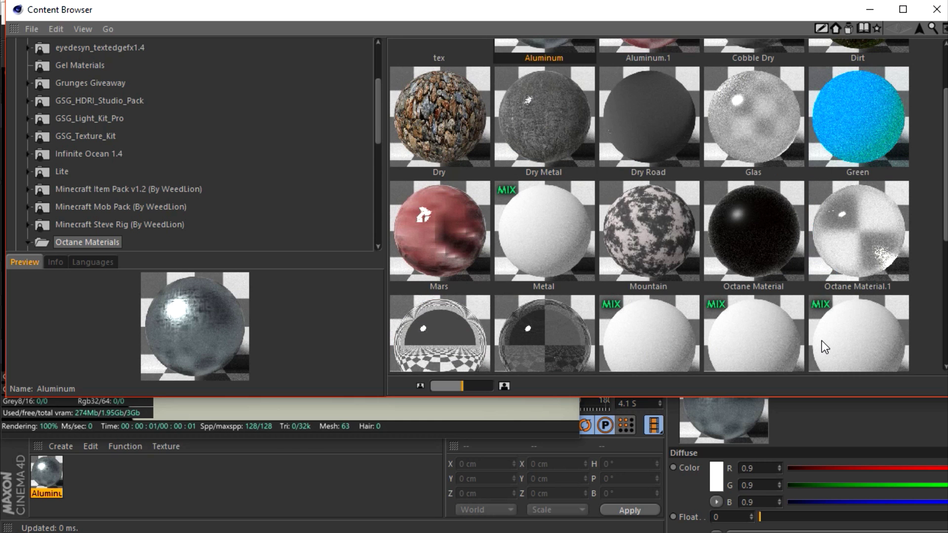
scroll(817, 341, "down", 5)
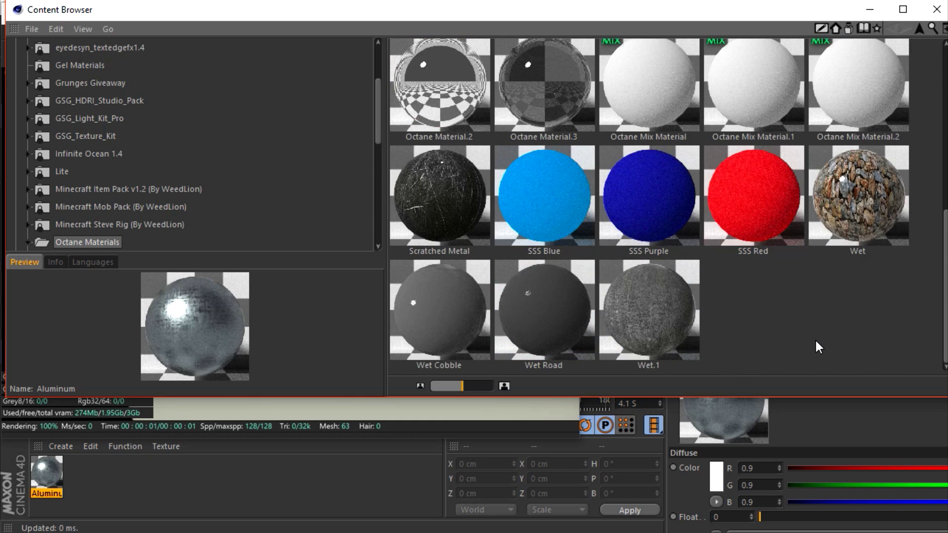
scroll(815, 345, "up", 7)
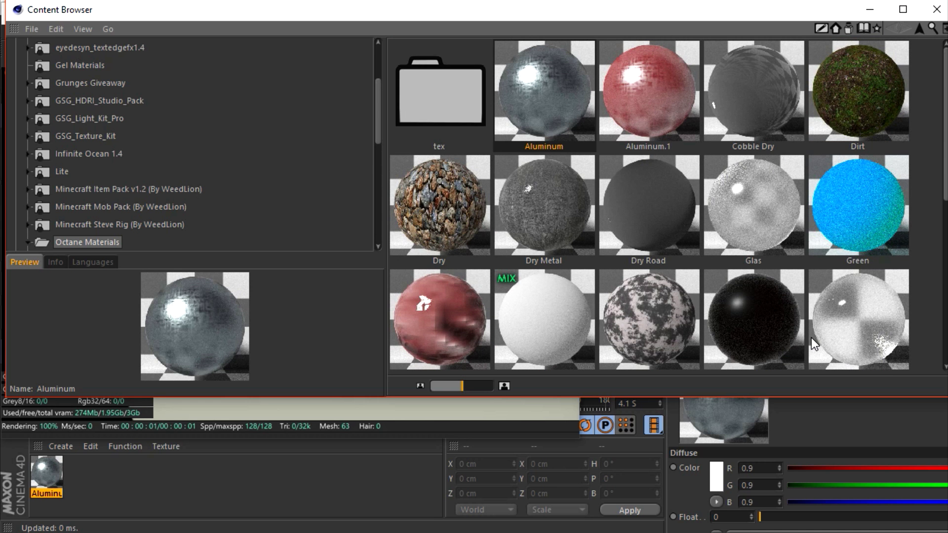
scroll(801, 336, "down", 5)
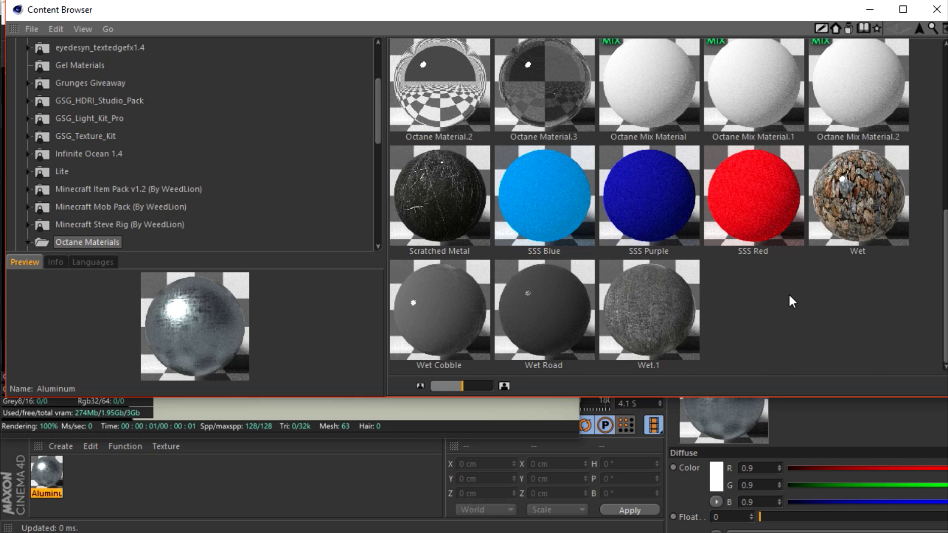
double_click(541, 195)
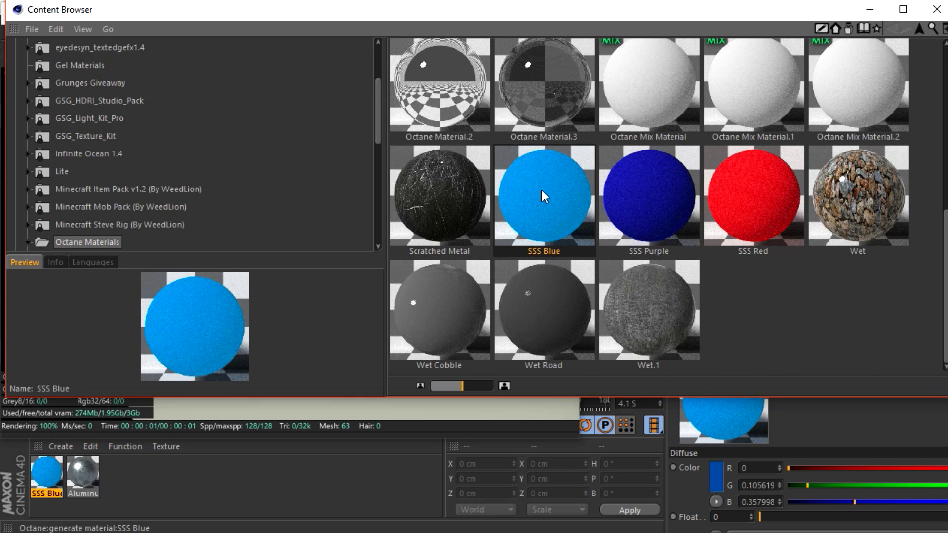
left_click(936, 8)
- Check the GI mode options in the Octane kernel settings and try the SSS Blue material on the Target / Logo object
left_click(113, 52)
left_click(150, 95)
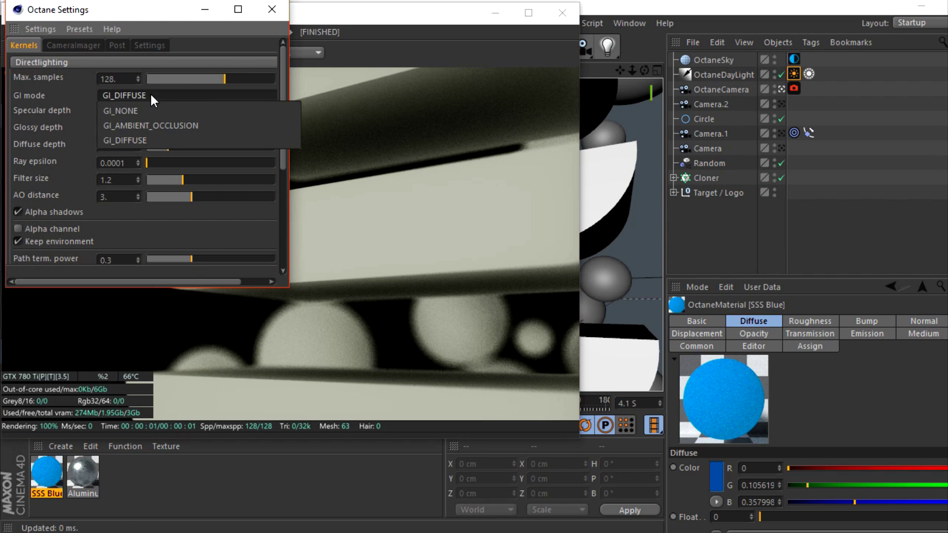
left_click(150, 94)
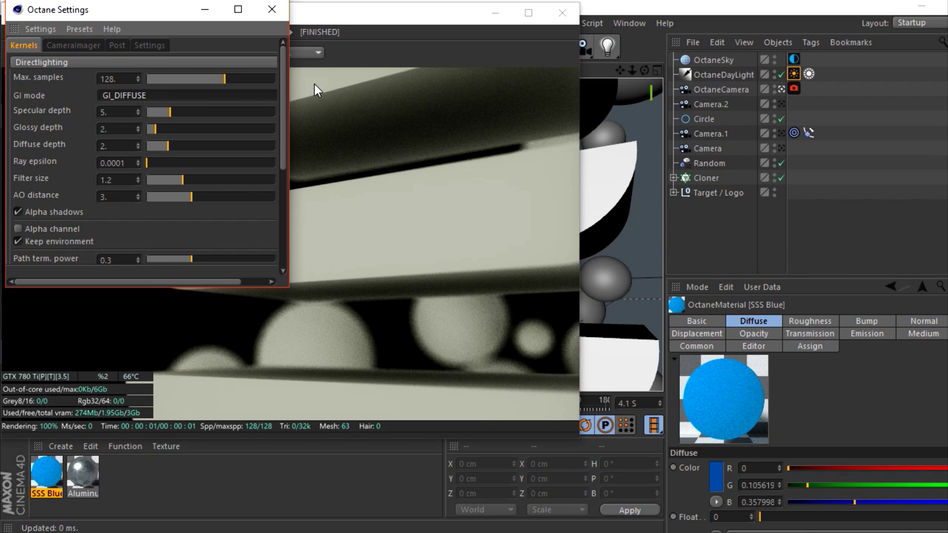
left_click(272, 11)
left_click_drag(38, 473, 708, 194)
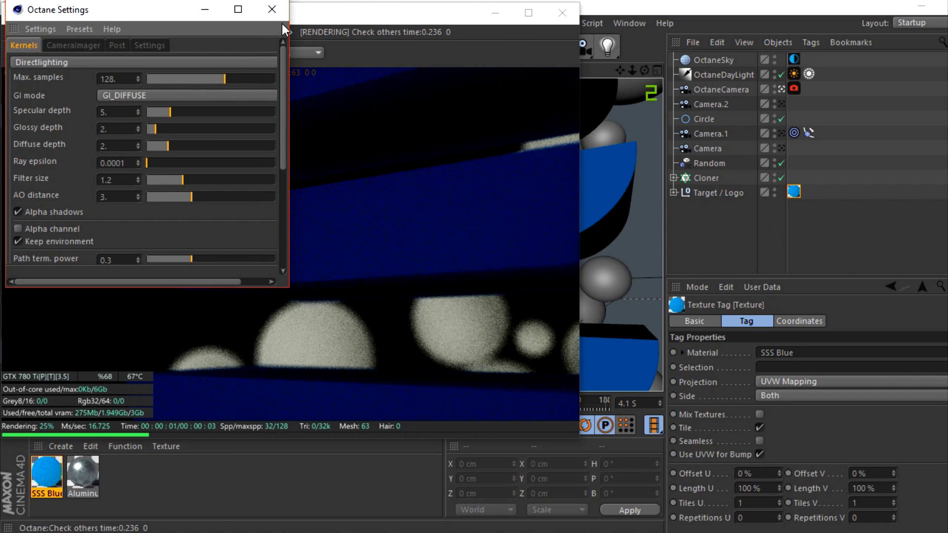
left_click(274, 12)
- Add an Octane Hdri Environment and load the HdrSkyCloudy004_JPG_6K image as its texture without copying it to the project location
left_click(92, 31)
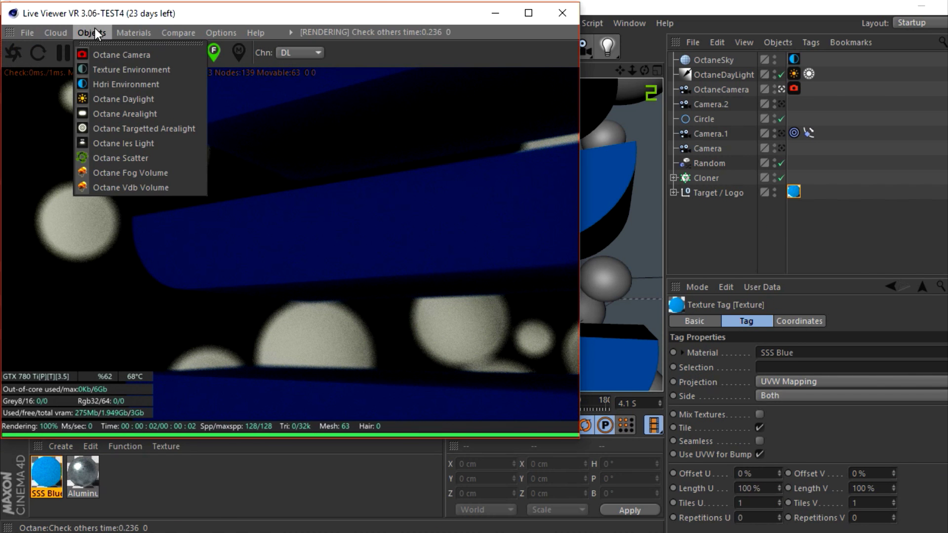
left_click(129, 85)
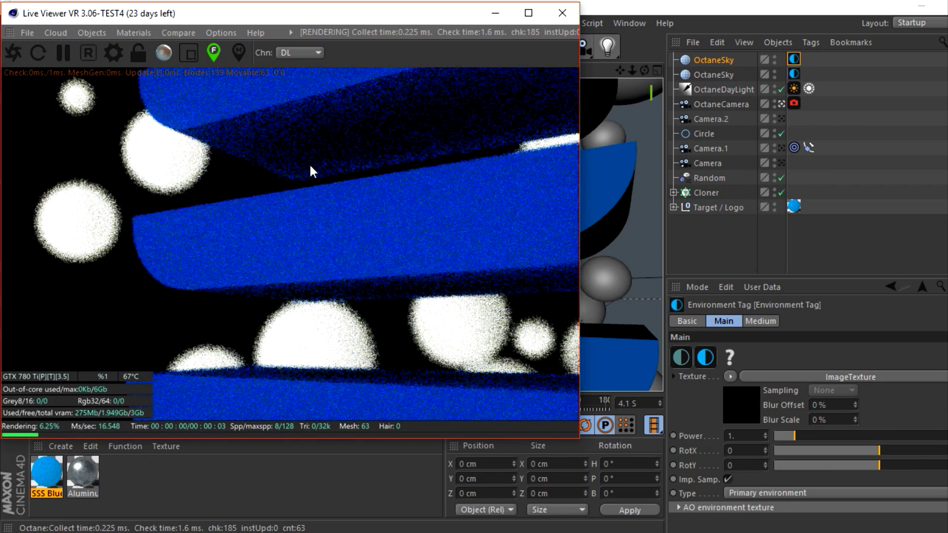
left_click(945, 377)
scroll(269, 223, "down", 2)
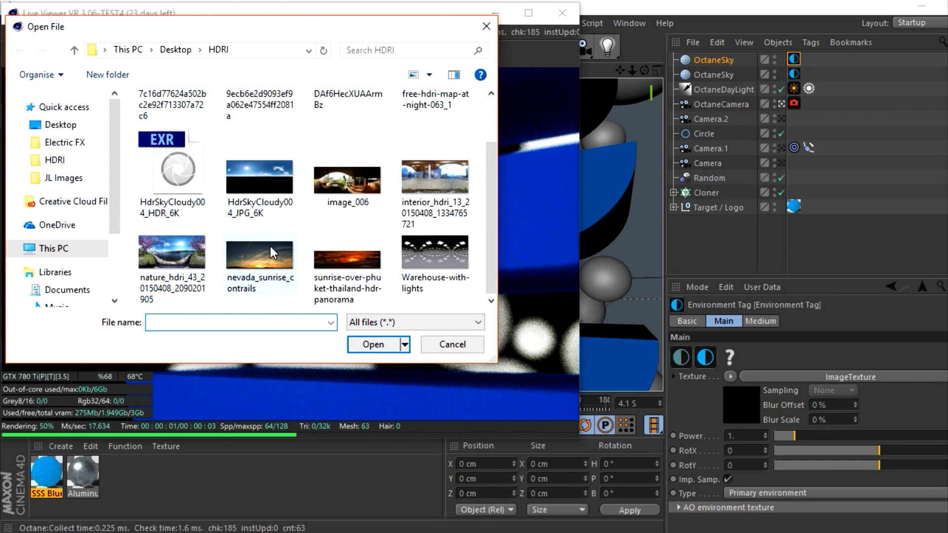
left_click(264, 183)
left_click(374, 344)
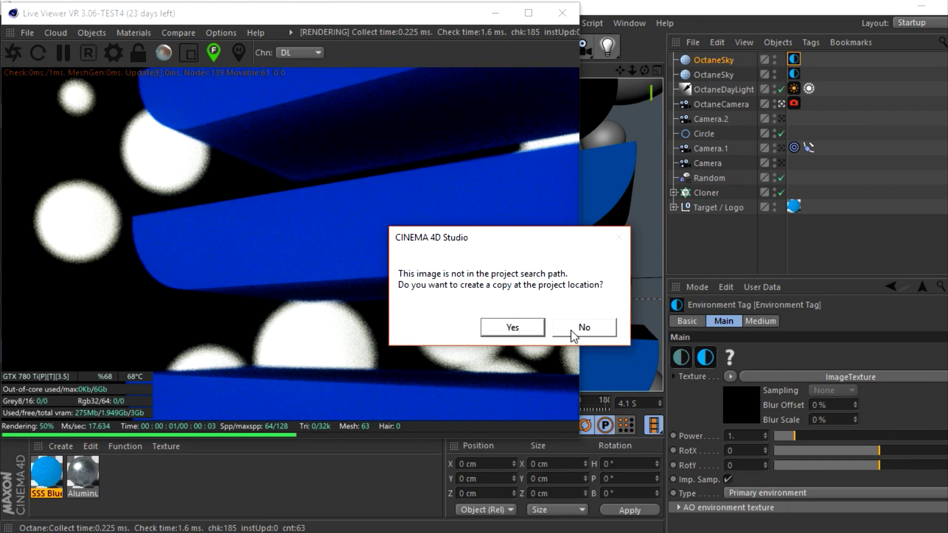
left_click(570, 330)
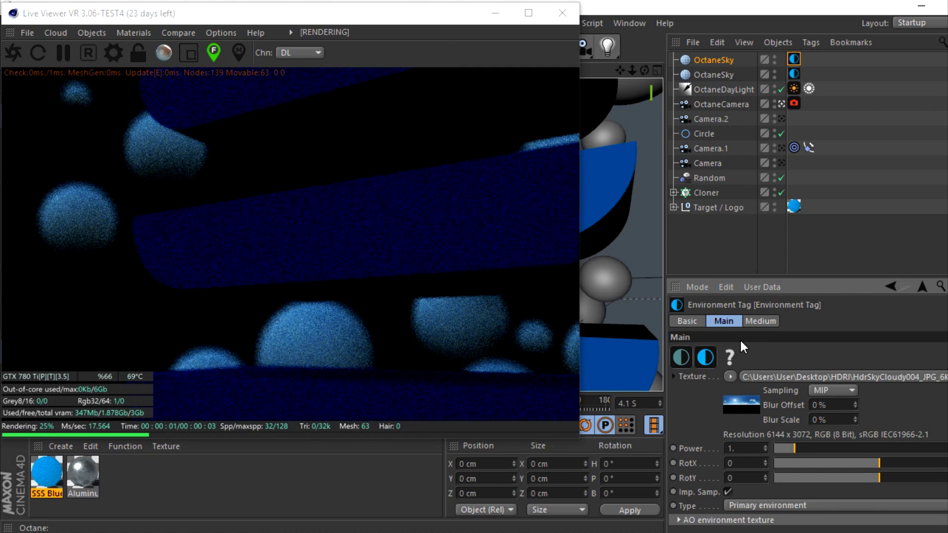
- Raise the OctaneDayLight's turbidity to about 9 and its power to about 2.6
left_click(793, 89)
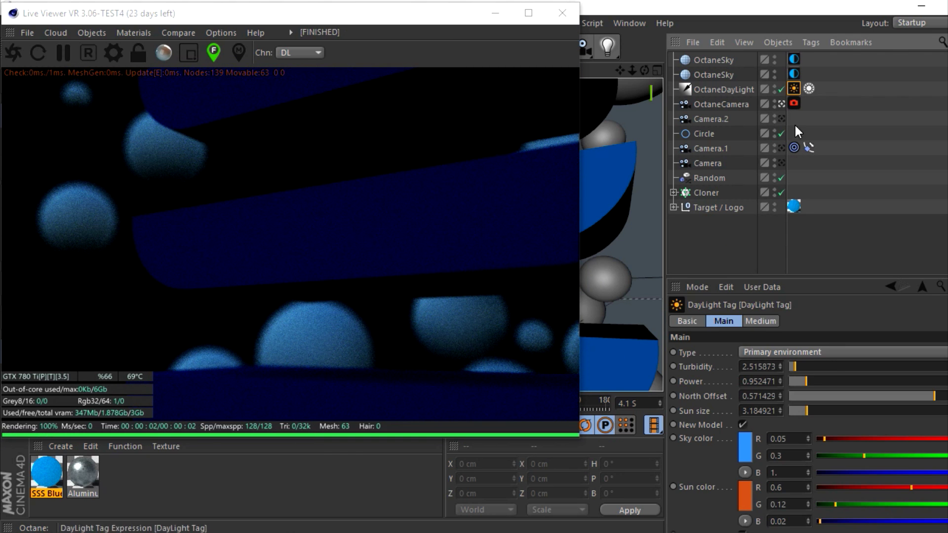
left_click_drag(832, 366, 889, 366)
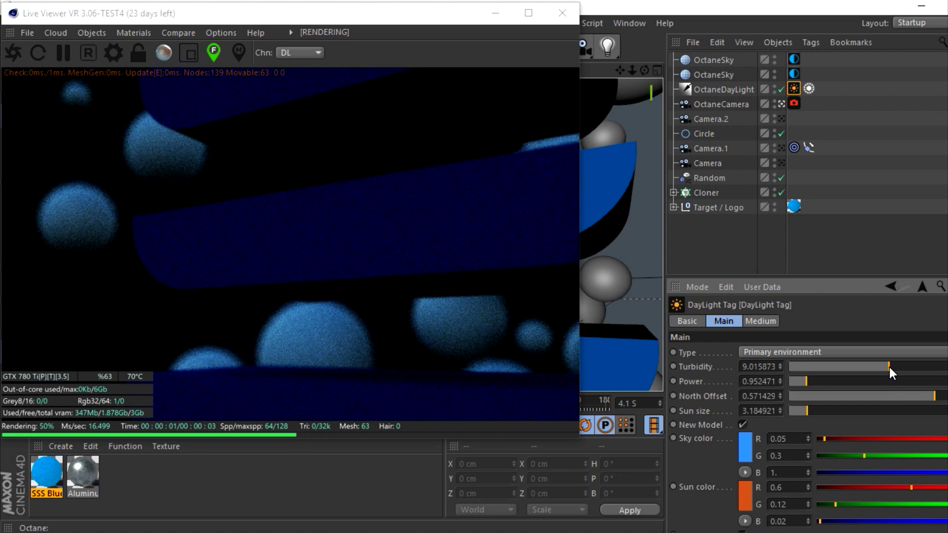
left_click(894, 381)
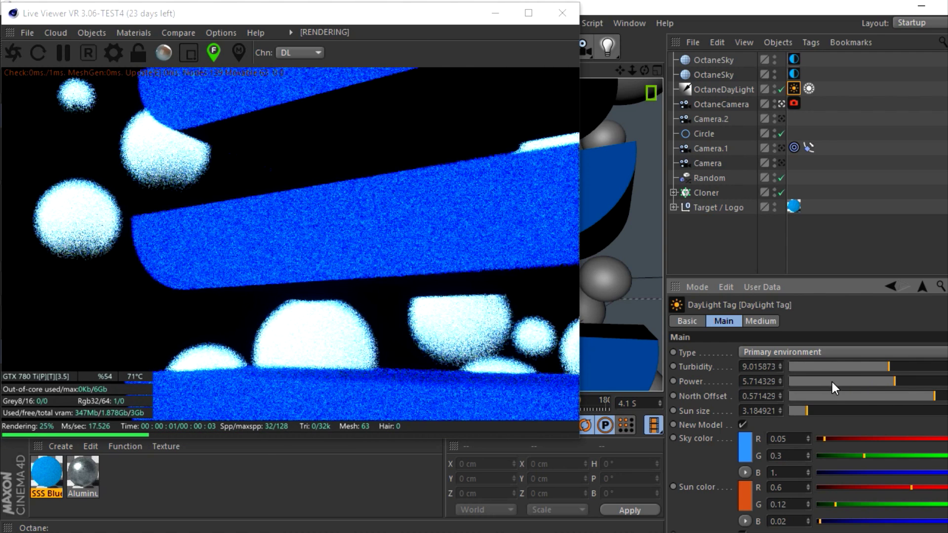
left_click(869, 381)
left_click_drag(857, 378, 837, 382)
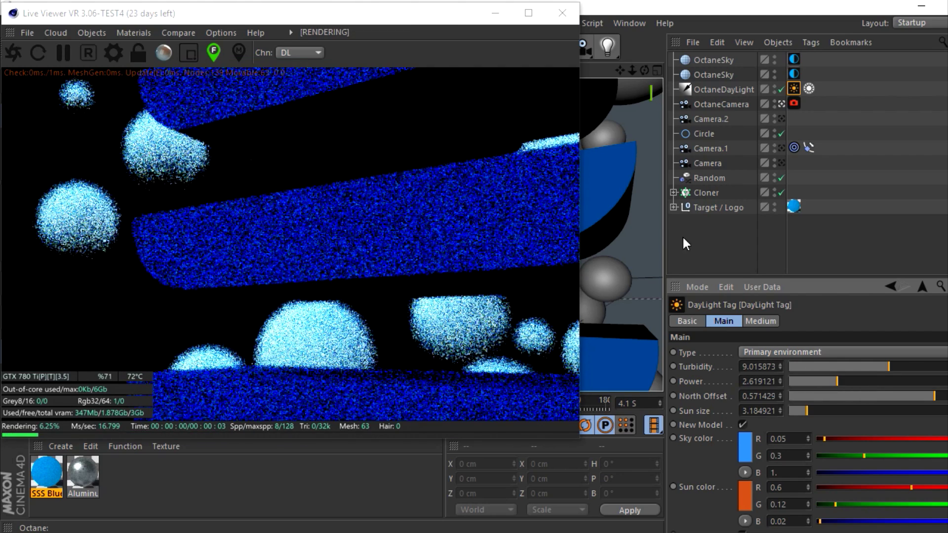
- Replace the material on the Target / Logo object with Aluminum
left_click(673, 237)
left_click(86, 475)
left_click_drag(86, 475, 793, 206)
- Set the Octane direct lighting kernel's GI mode to GI_AMBIENT_OCCLUSION and close the settings
left_click(114, 50)
left_click(108, 94)
left_click(146, 129)
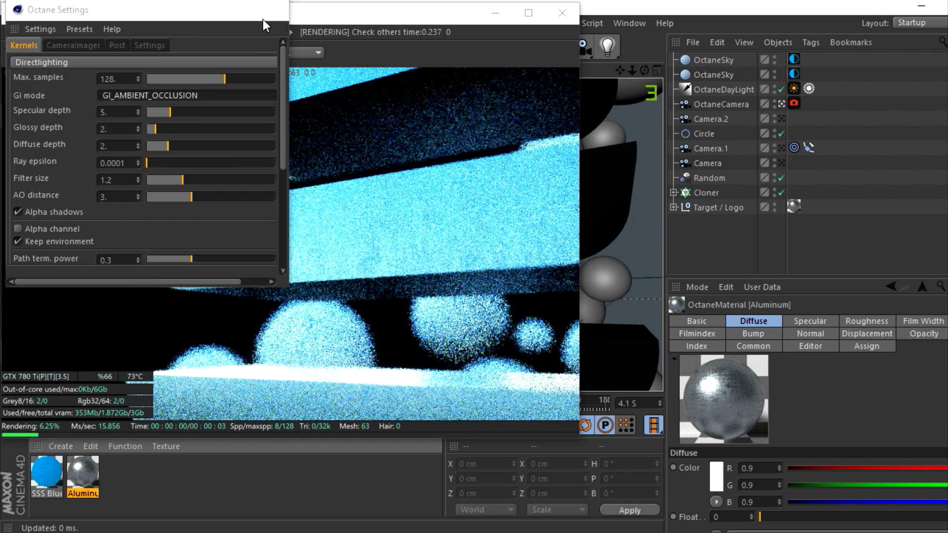
left_click(267, 14)
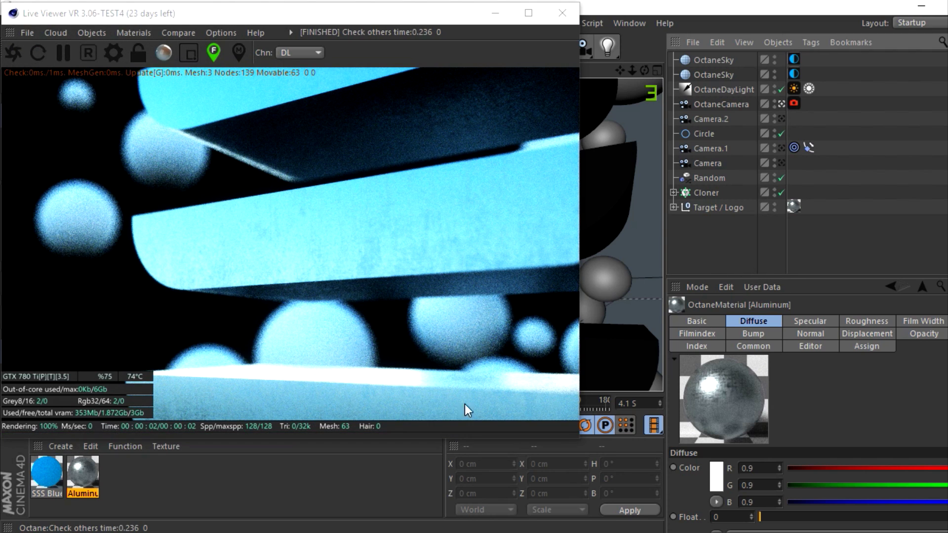
- Apply the SSS Blue material to the Cloner and open the material's emission settings
left_click(49, 476)
left_click_drag(48, 479, 693, 196)
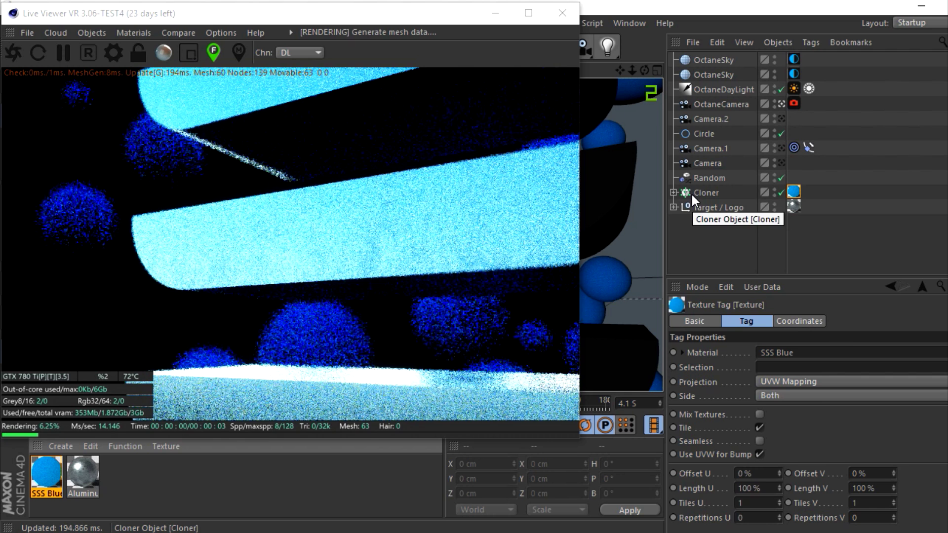
double_click(48, 476)
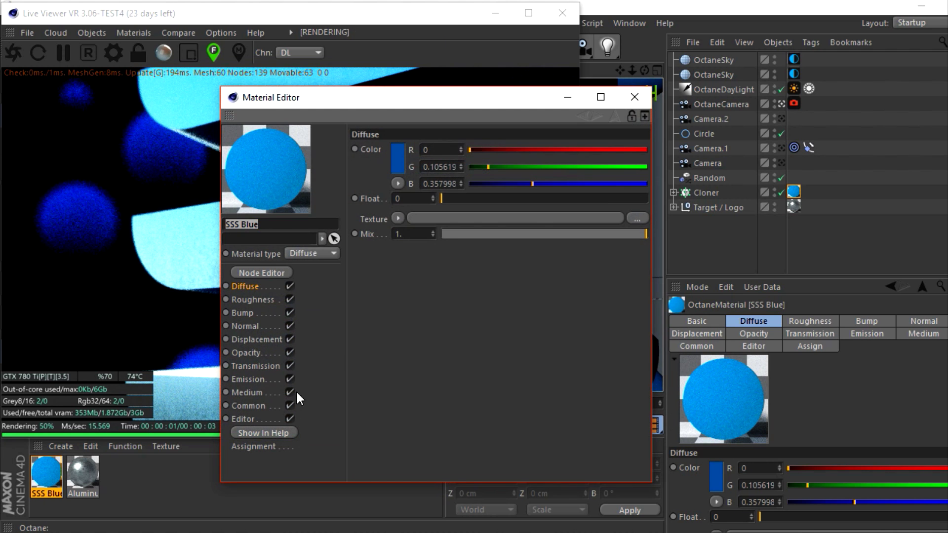
left_click(251, 391)
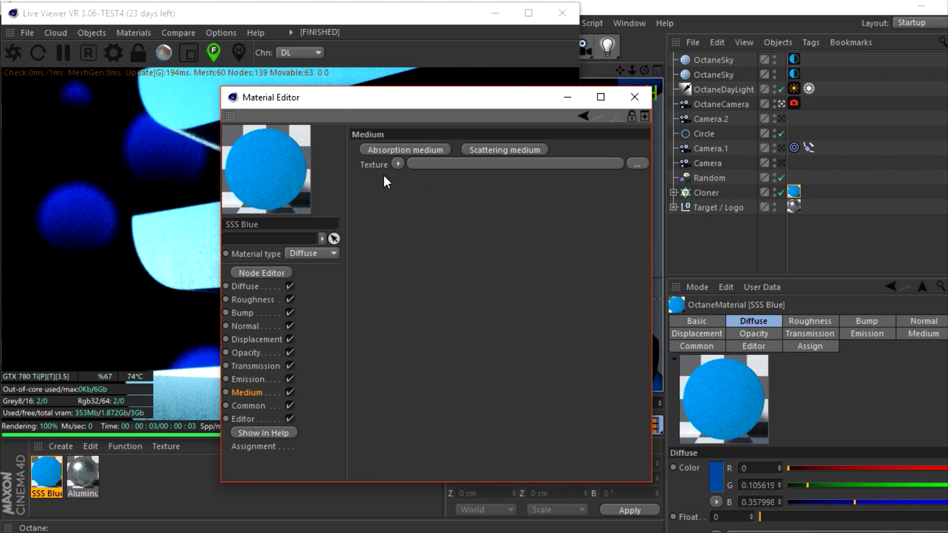
left_click(245, 379)
- Try a Blackbody emission on the SSS Blue material and view its shader settings
left_click(395, 148)
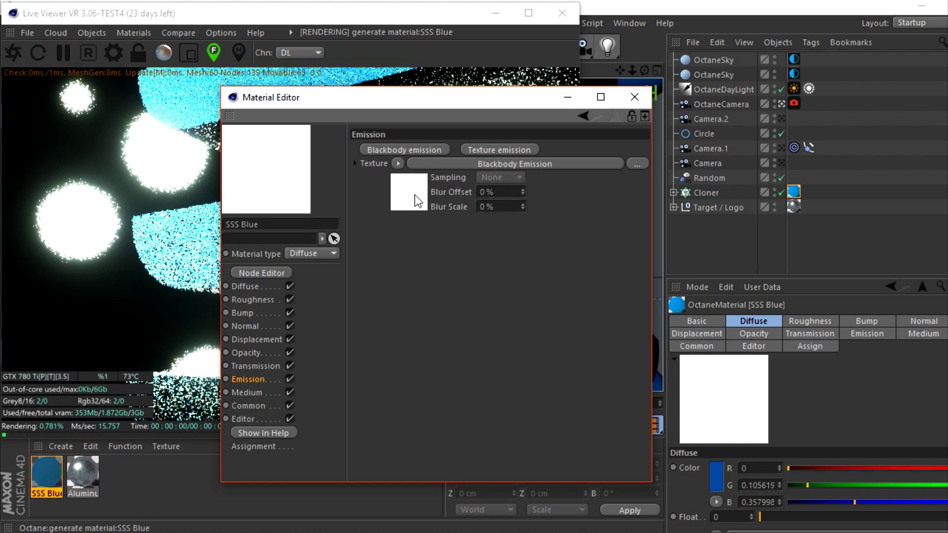
left_click(410, 191)
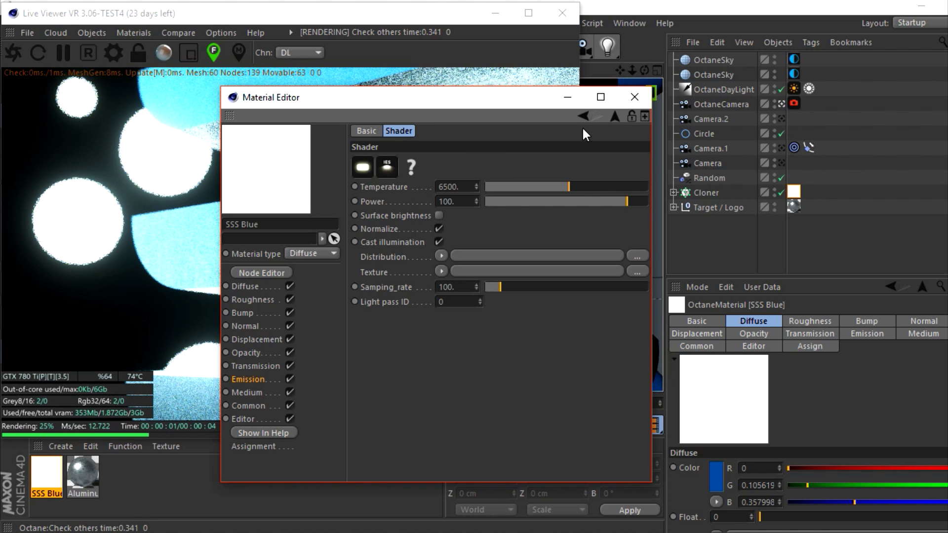
left_click(615, 117)
- Give the SSS Blue material a Texture Emission with an RgbSpectrum shader as its texture
left_click(487, 149)
left_click(394, 200)
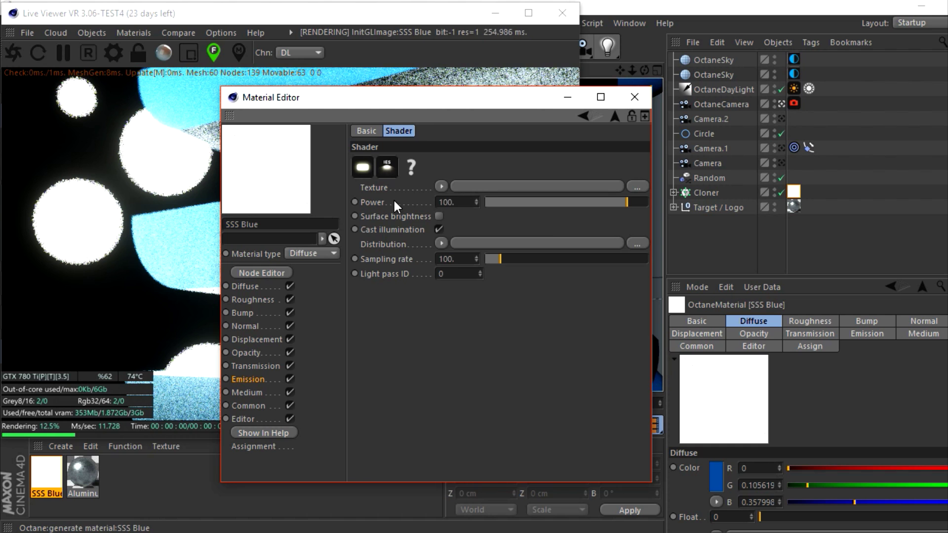
left_click(441, 184)
mouse_move(488, 407)
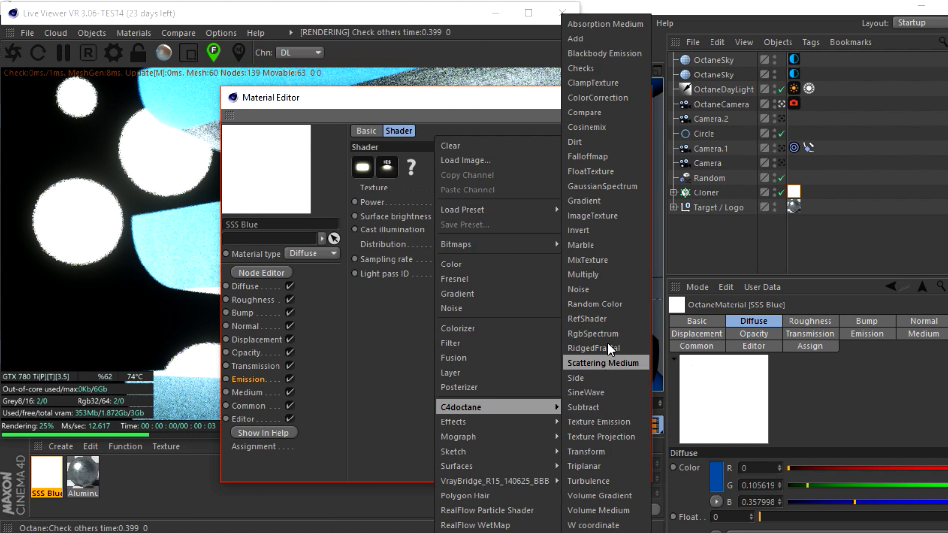
left_click(592, 333)
left_click(456, 204)
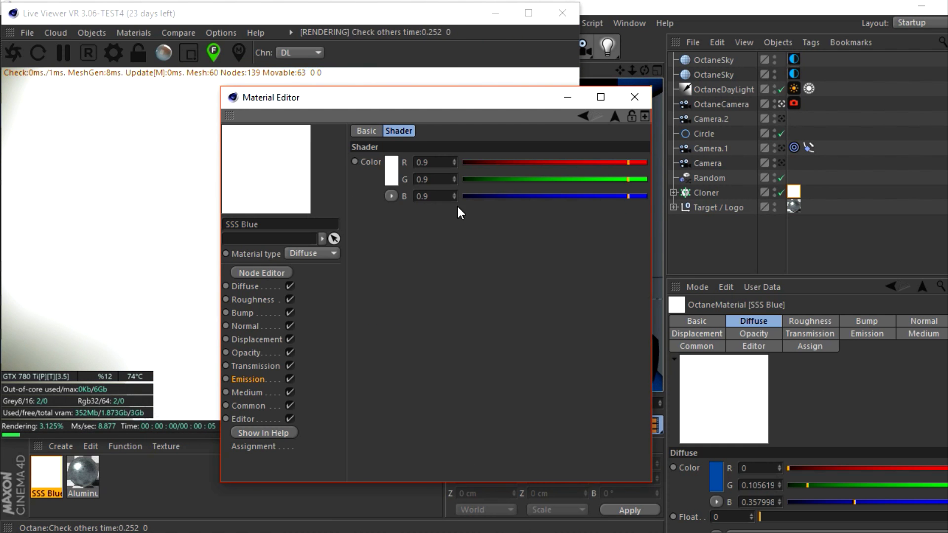
- Set the RgbSpectrum colour to bright blue (hue 202°, saturation and value 100%) and slightly lower the texture emission's power
left_click(391, 171)
left_click_drag(409, 118, 433, 119)
left_click(400, 128)
left_click(366, 245)
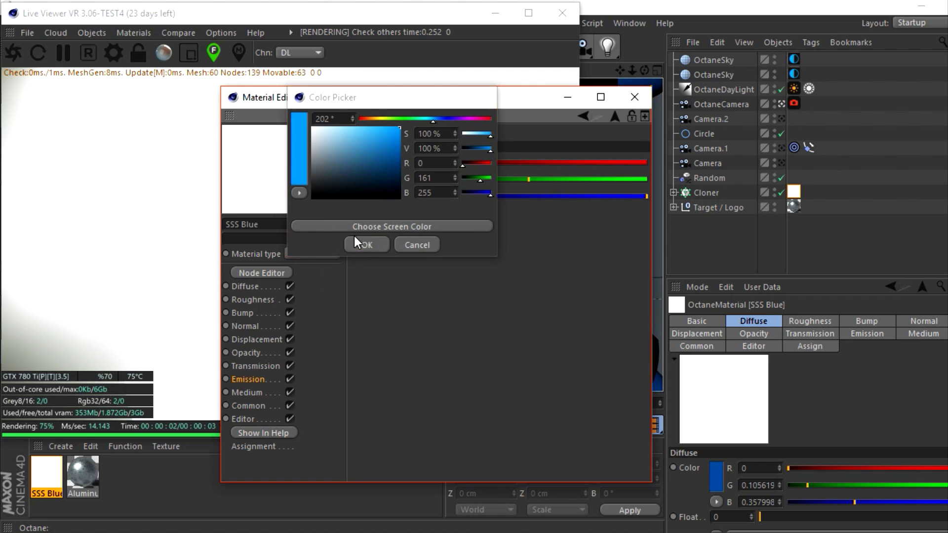
left_click(615, 116)
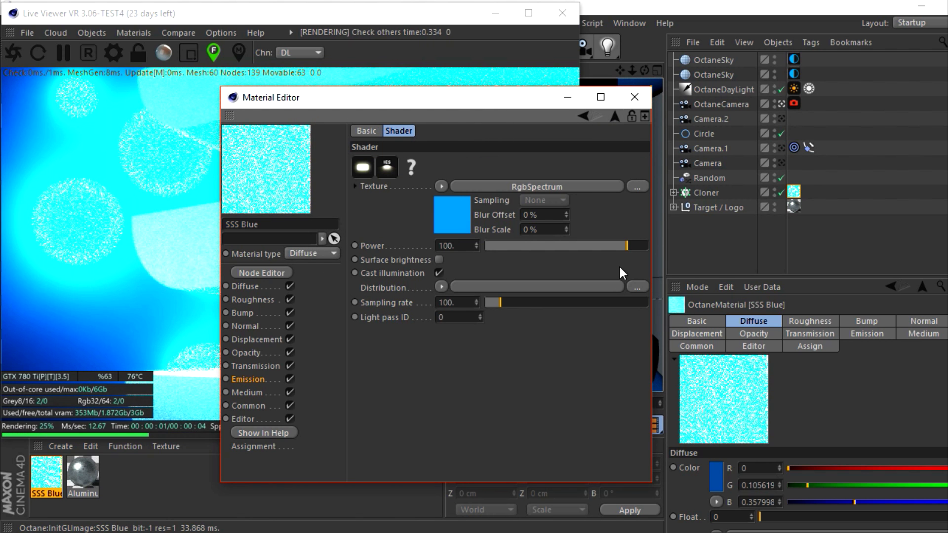
left_click_drag(627, 245, 623, 247)
left_click(615, 116)
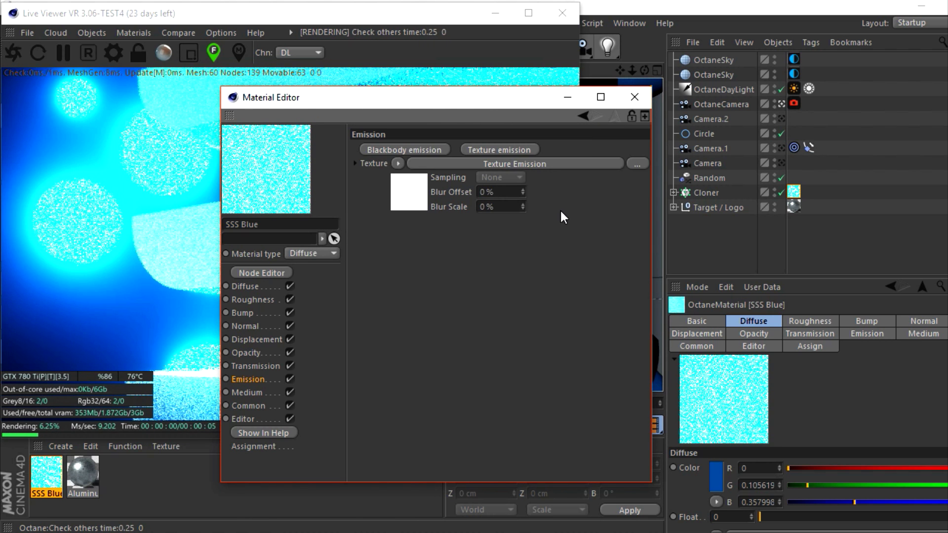
- Lower the SSS Blue material's texture emission power to about 4.43 and close the material's settings
left_click(392, 186)
left_click_drag(603, 243, 596, 242)
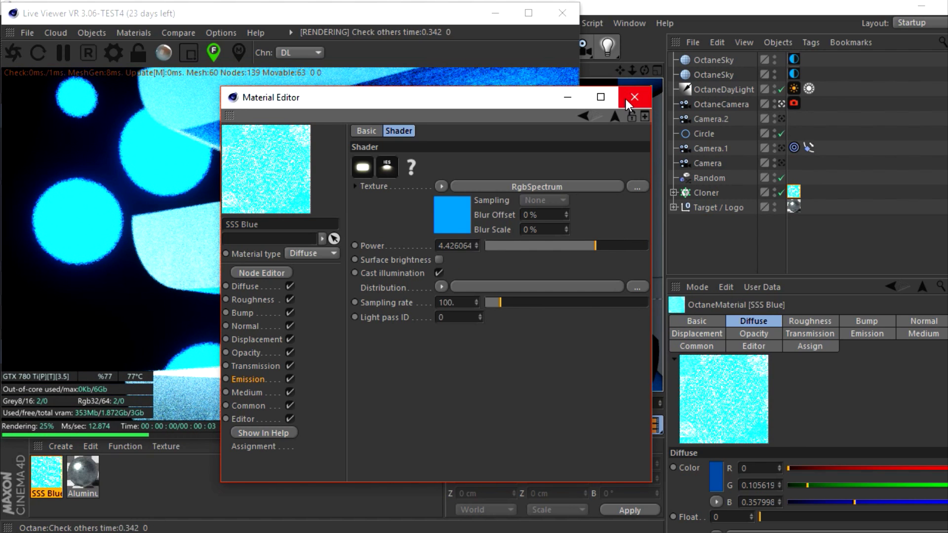
left_click(634, 97)
- In the OctaneCamera tag's post processing, set the bloom power to about 44.02 and the glare power to about 3.47
left_click(793, 103)
left_click_drag(941, 393, 946, 393)
left_click_drag(882, 410, 911, 411)
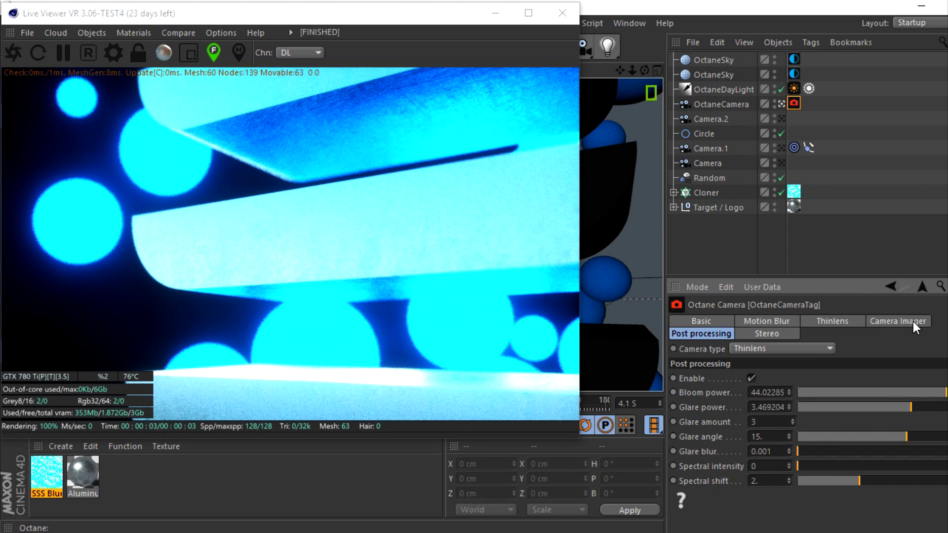
- In the OctaneCamera tag's Camera Imager settings, set gamma to about 0.43 and exposure to about 0.96, leaving nothing selected
left_click(898, 321)
left_click_drag(870, 407, 863, 408)
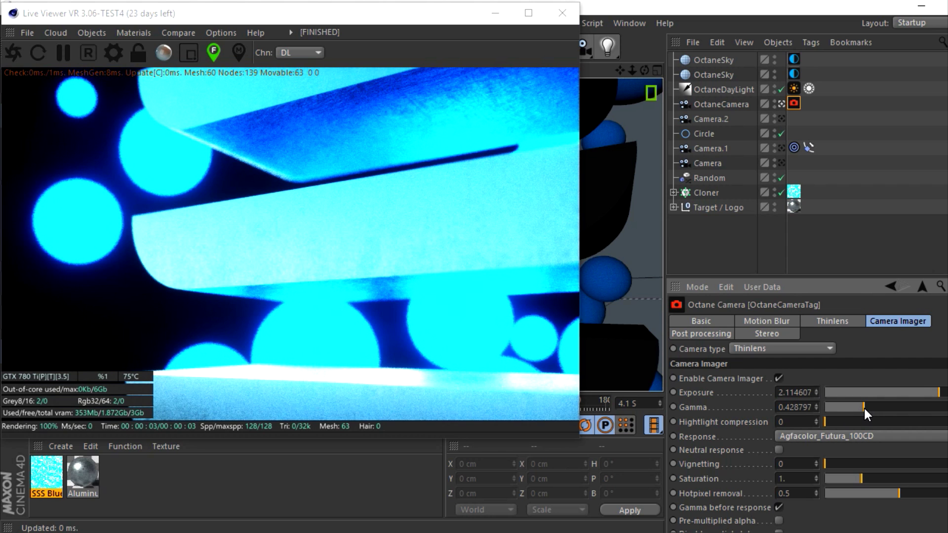
left_click_drag(938, 393, 928, 396)
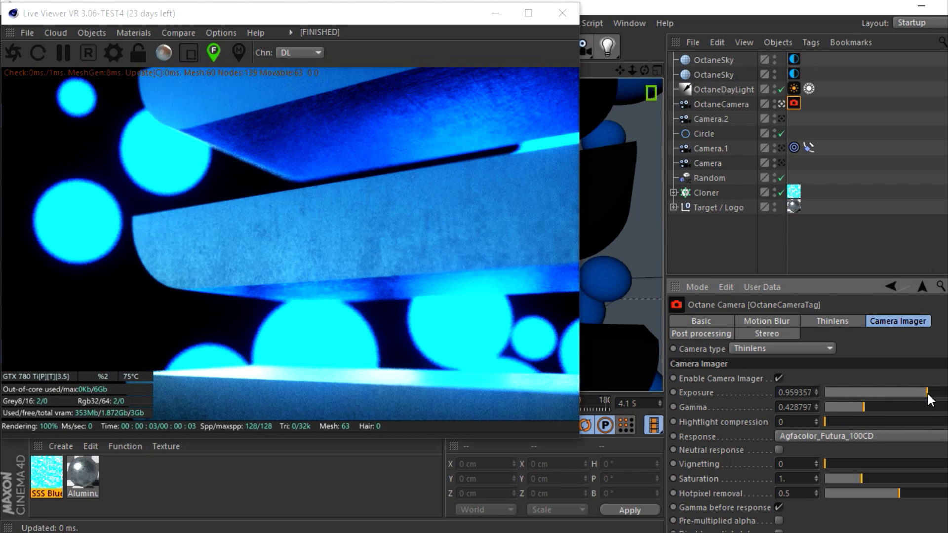
left_click(729, 236)
- Move the timeline to frame 74 and view the glowing spheres and logo at that frame in the Live Viewer
left_click_drag(330, 10, 367, 10)
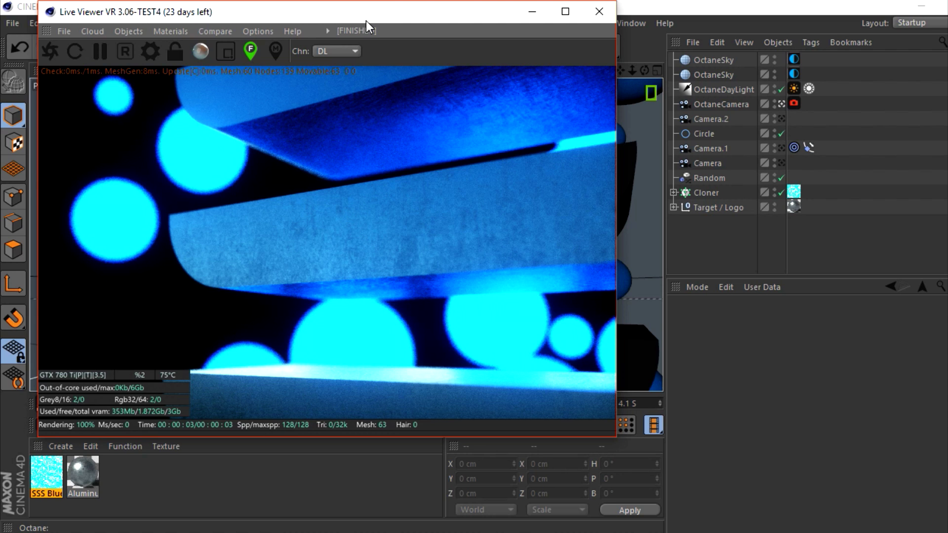
left_click_drag(366, 20, 676, 28)
left_click_drag(69, 399, 271, 423)
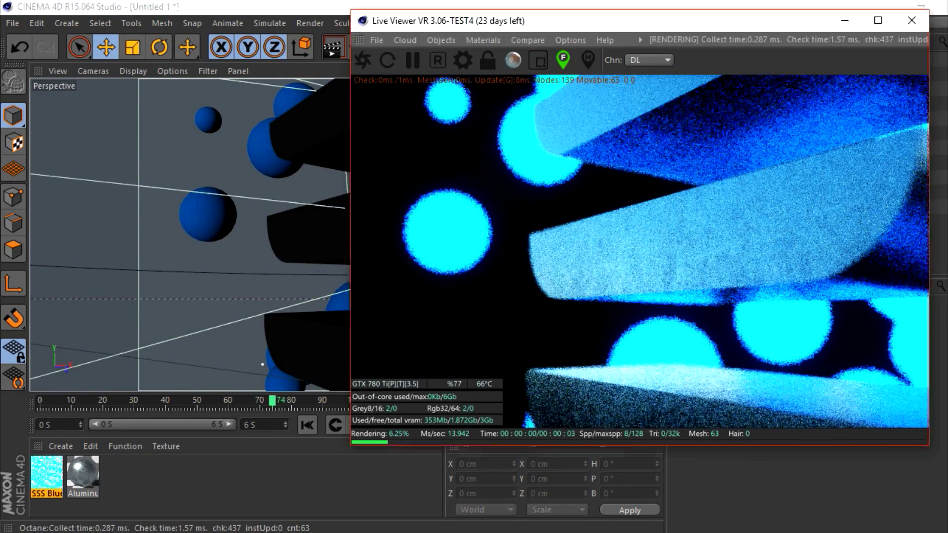
left_click_drag(526, 22, 188, 27)
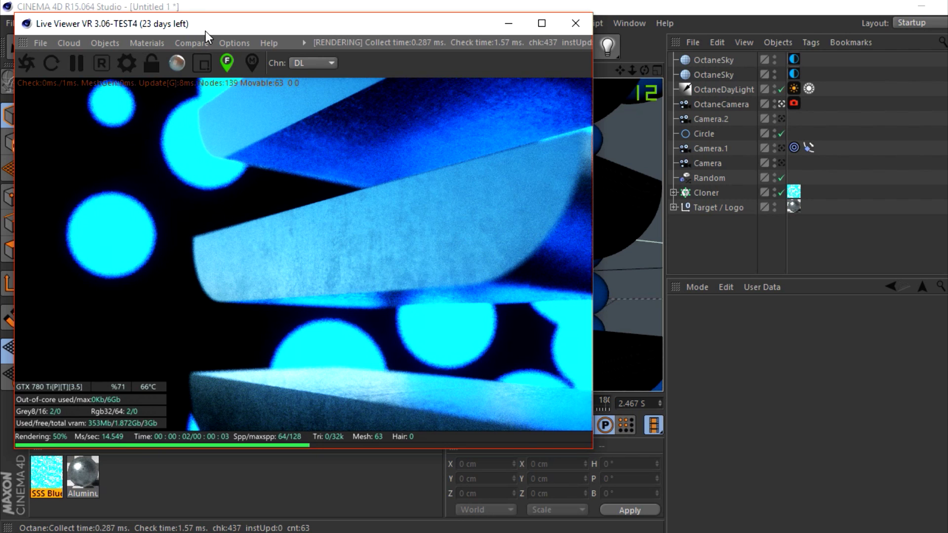
left_click_drag(206, 31, 244, 28)
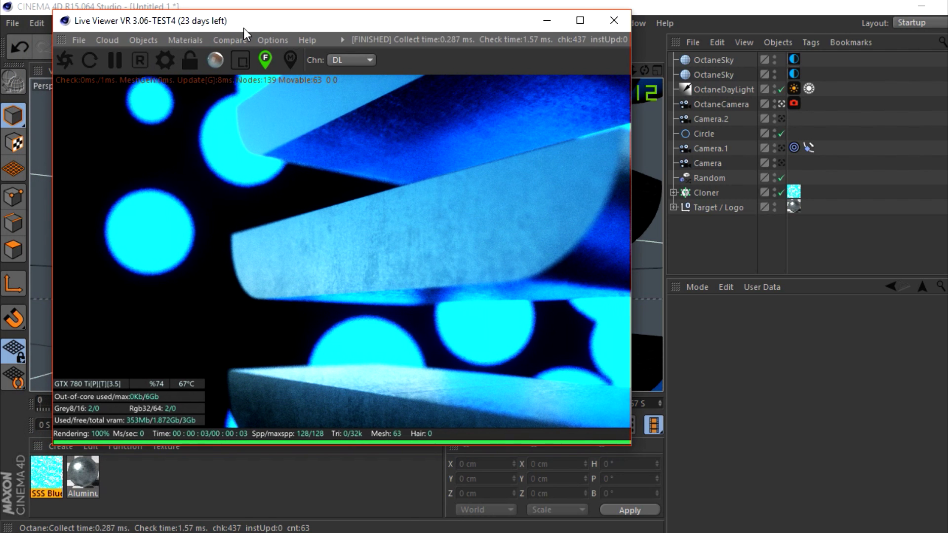